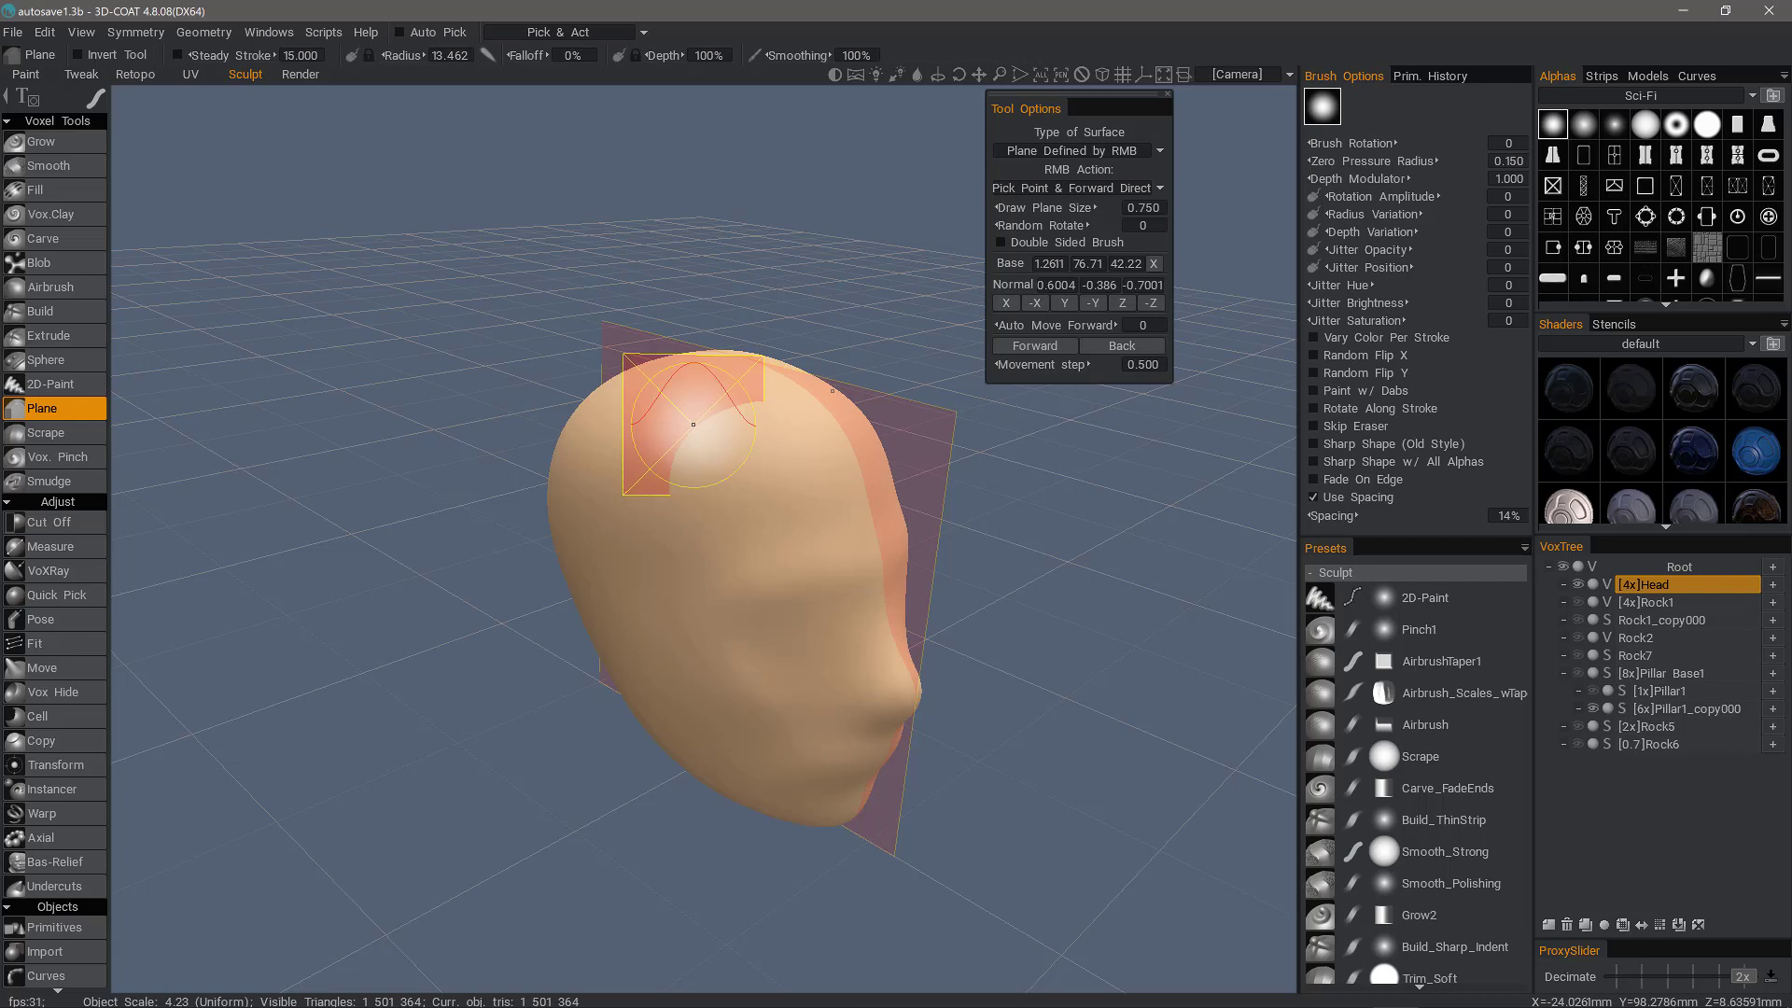
Step: Use Plane Defined by RMB with the Pick Point & Forward Direction action, and define the plane on the side of the forehead
left_click_drag(1100, 114, 1092, 215)
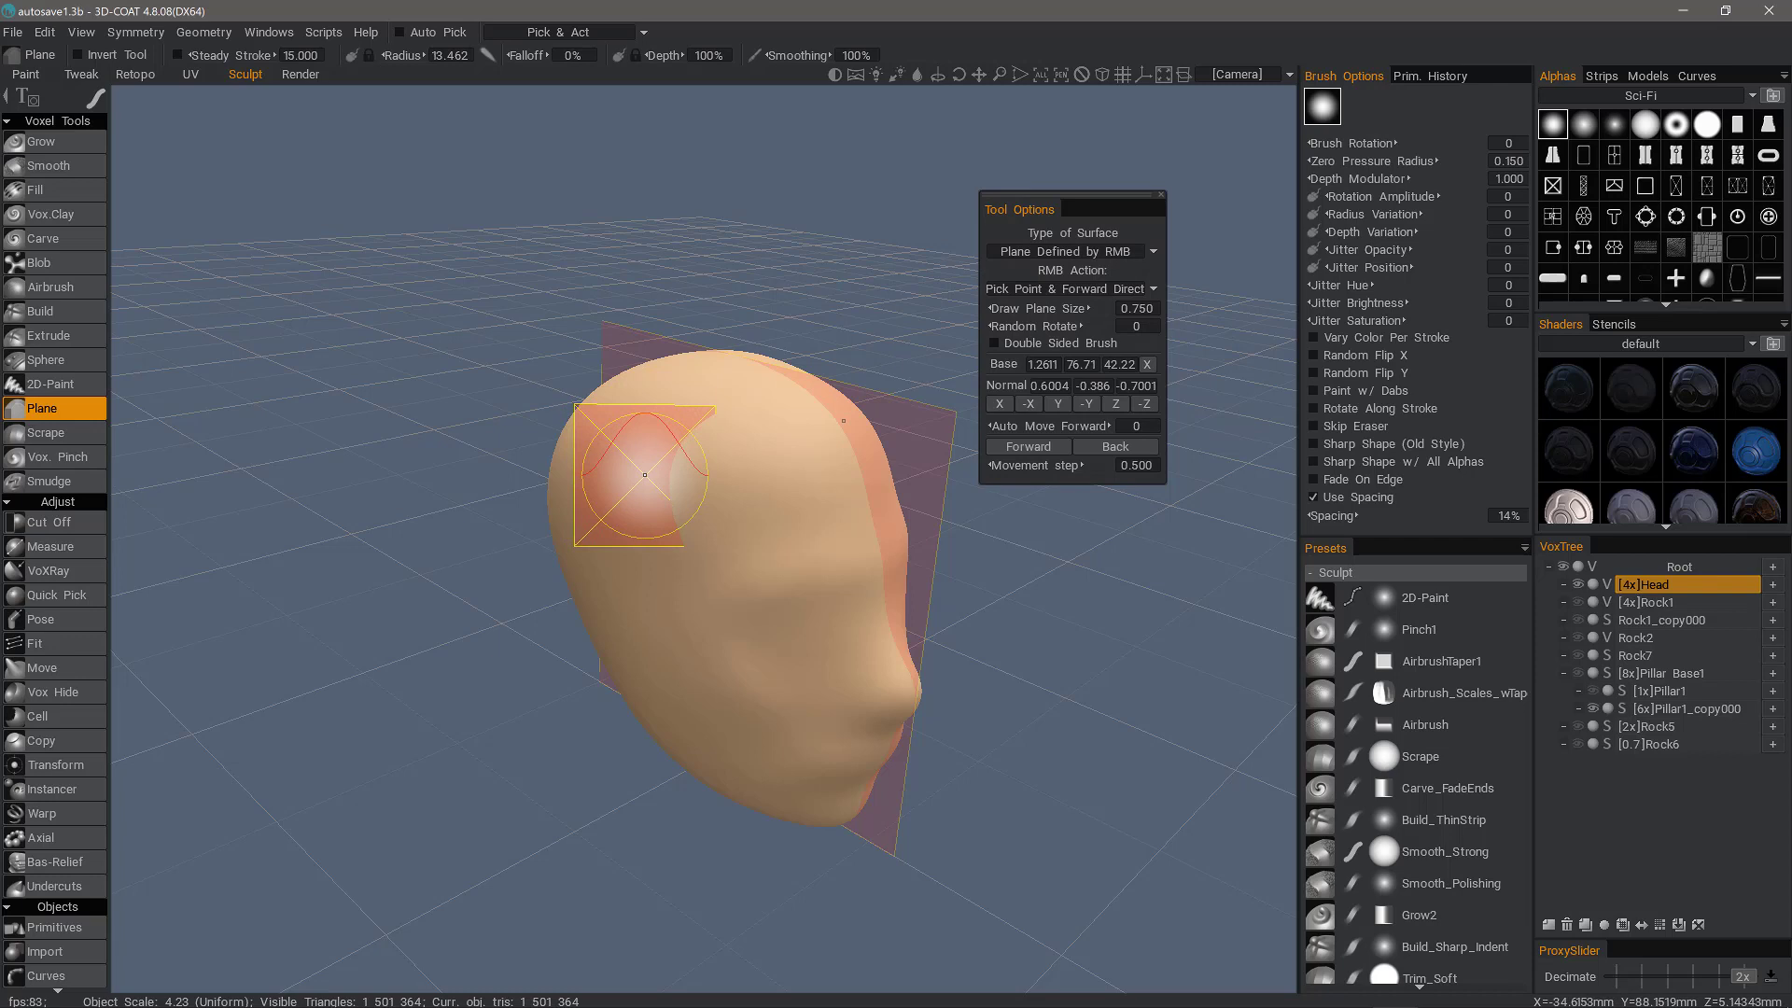
left_click(1086, 254)
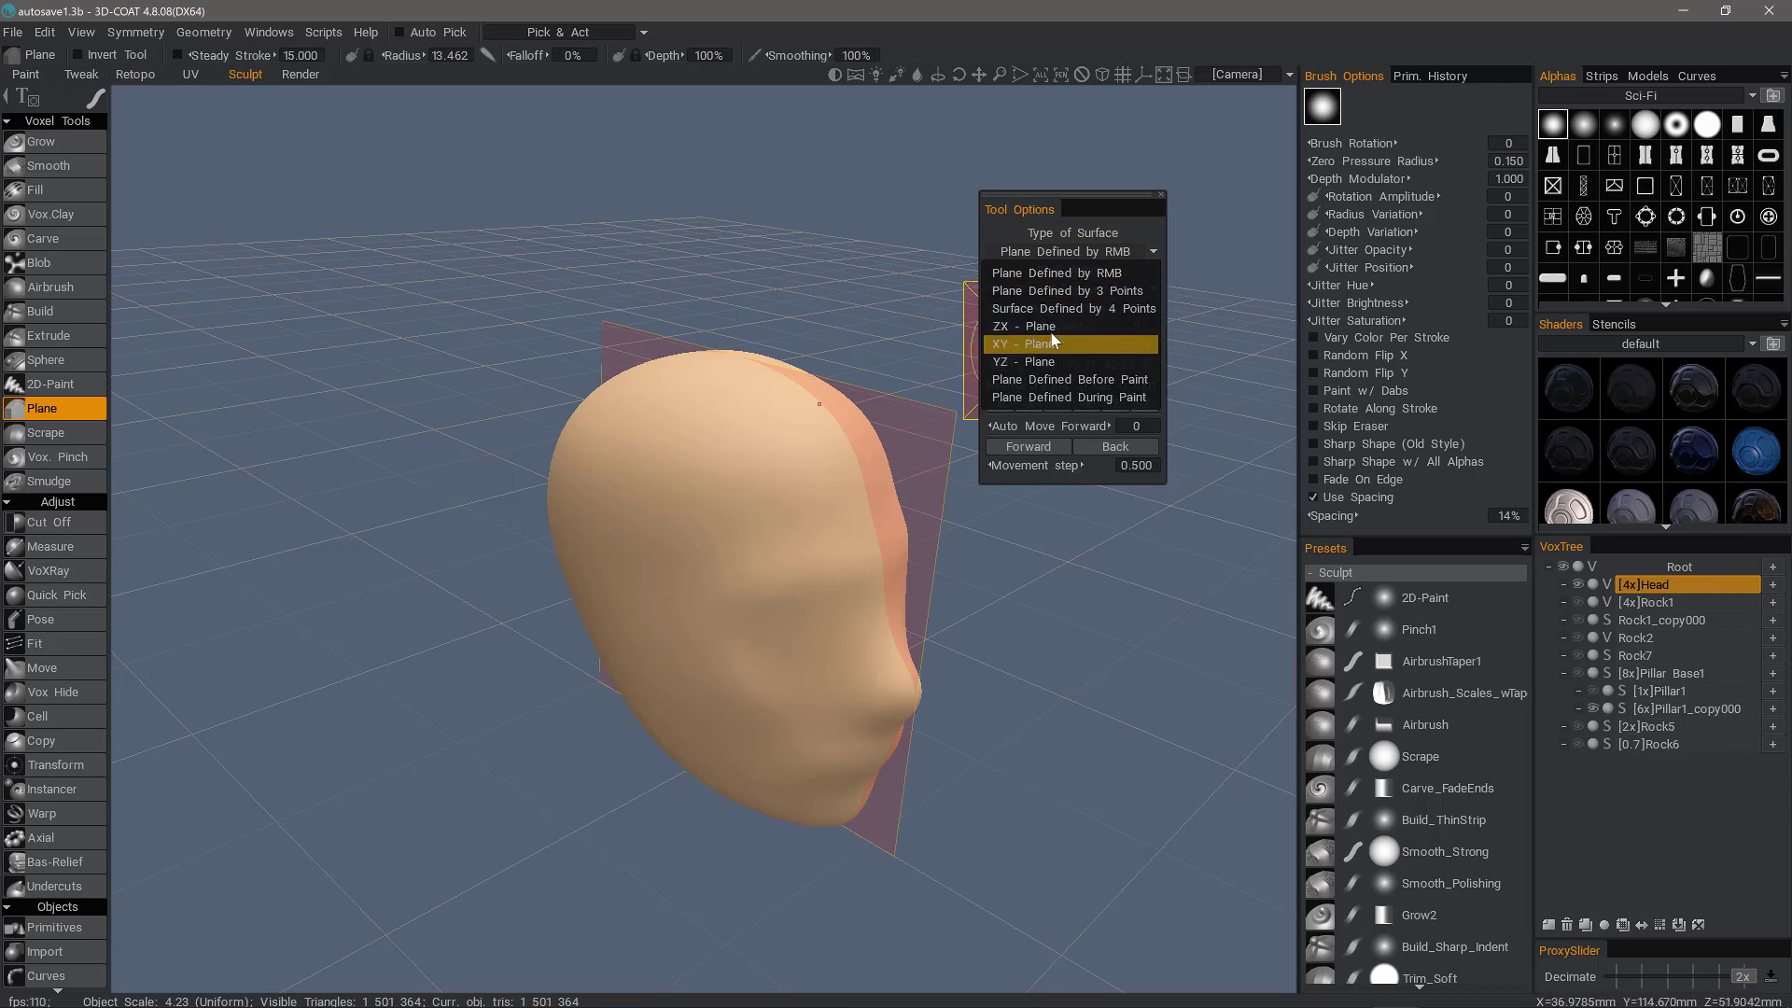
left_click(1079, 292)
left_click(1089, 289)
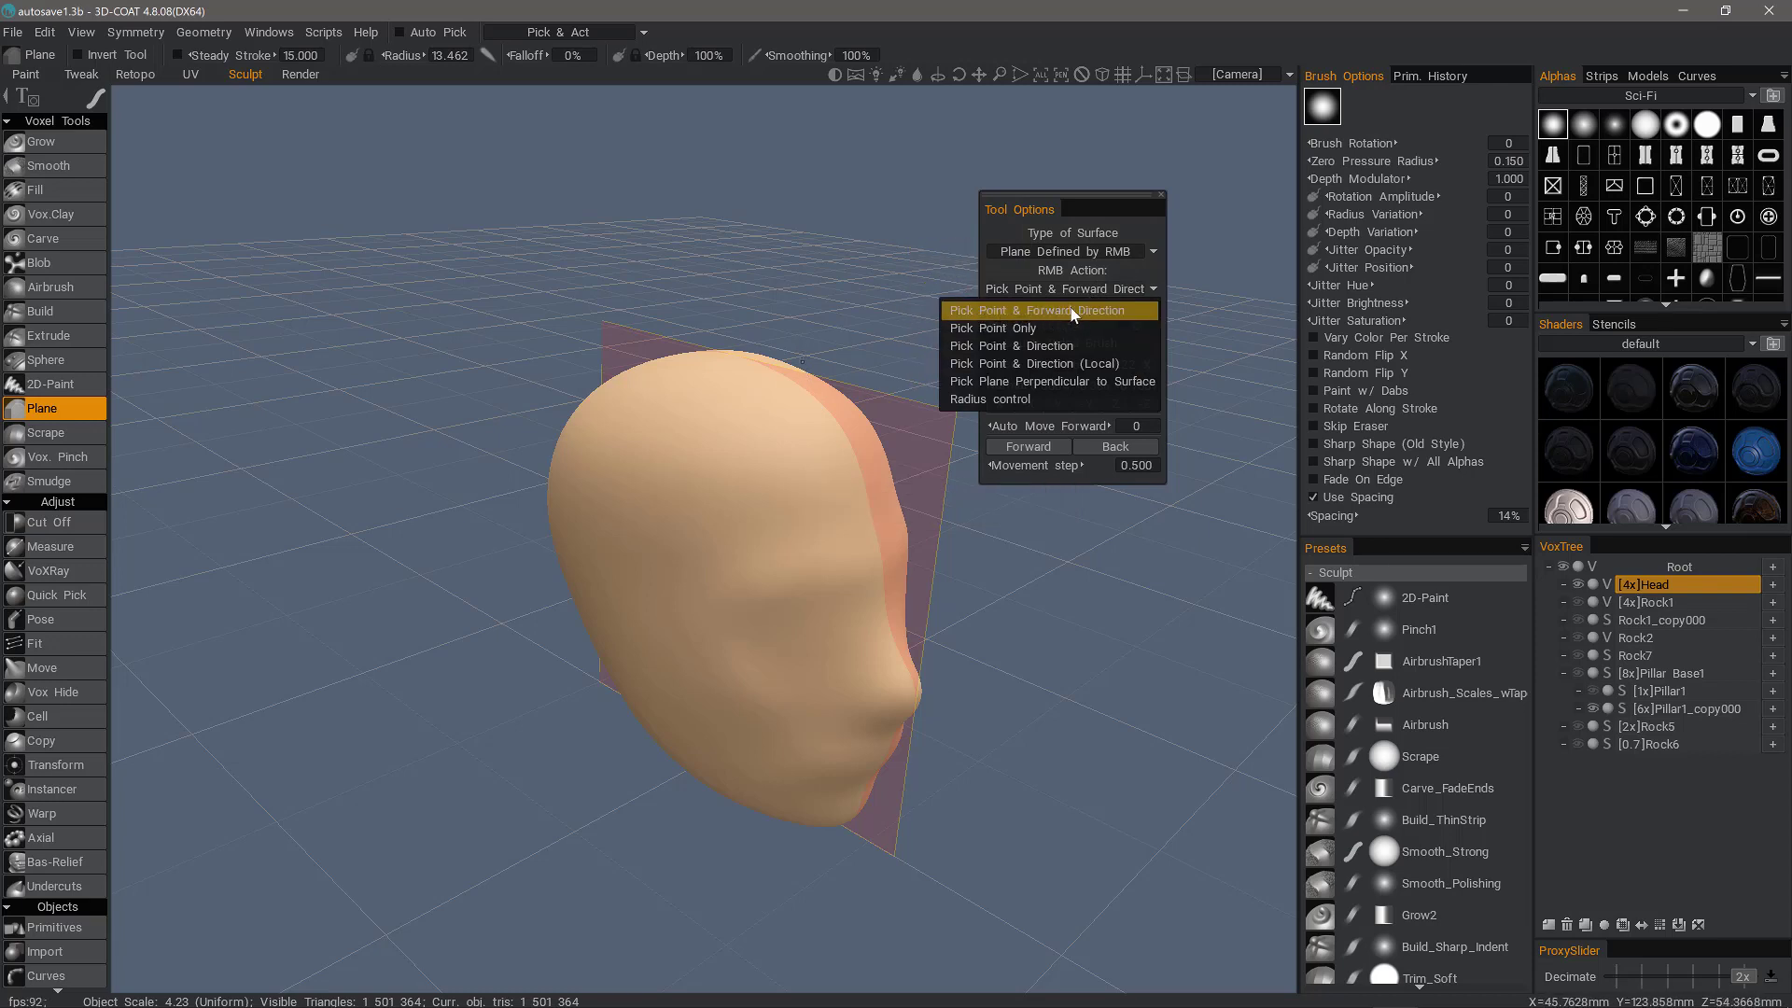
left_click(1078, 311)
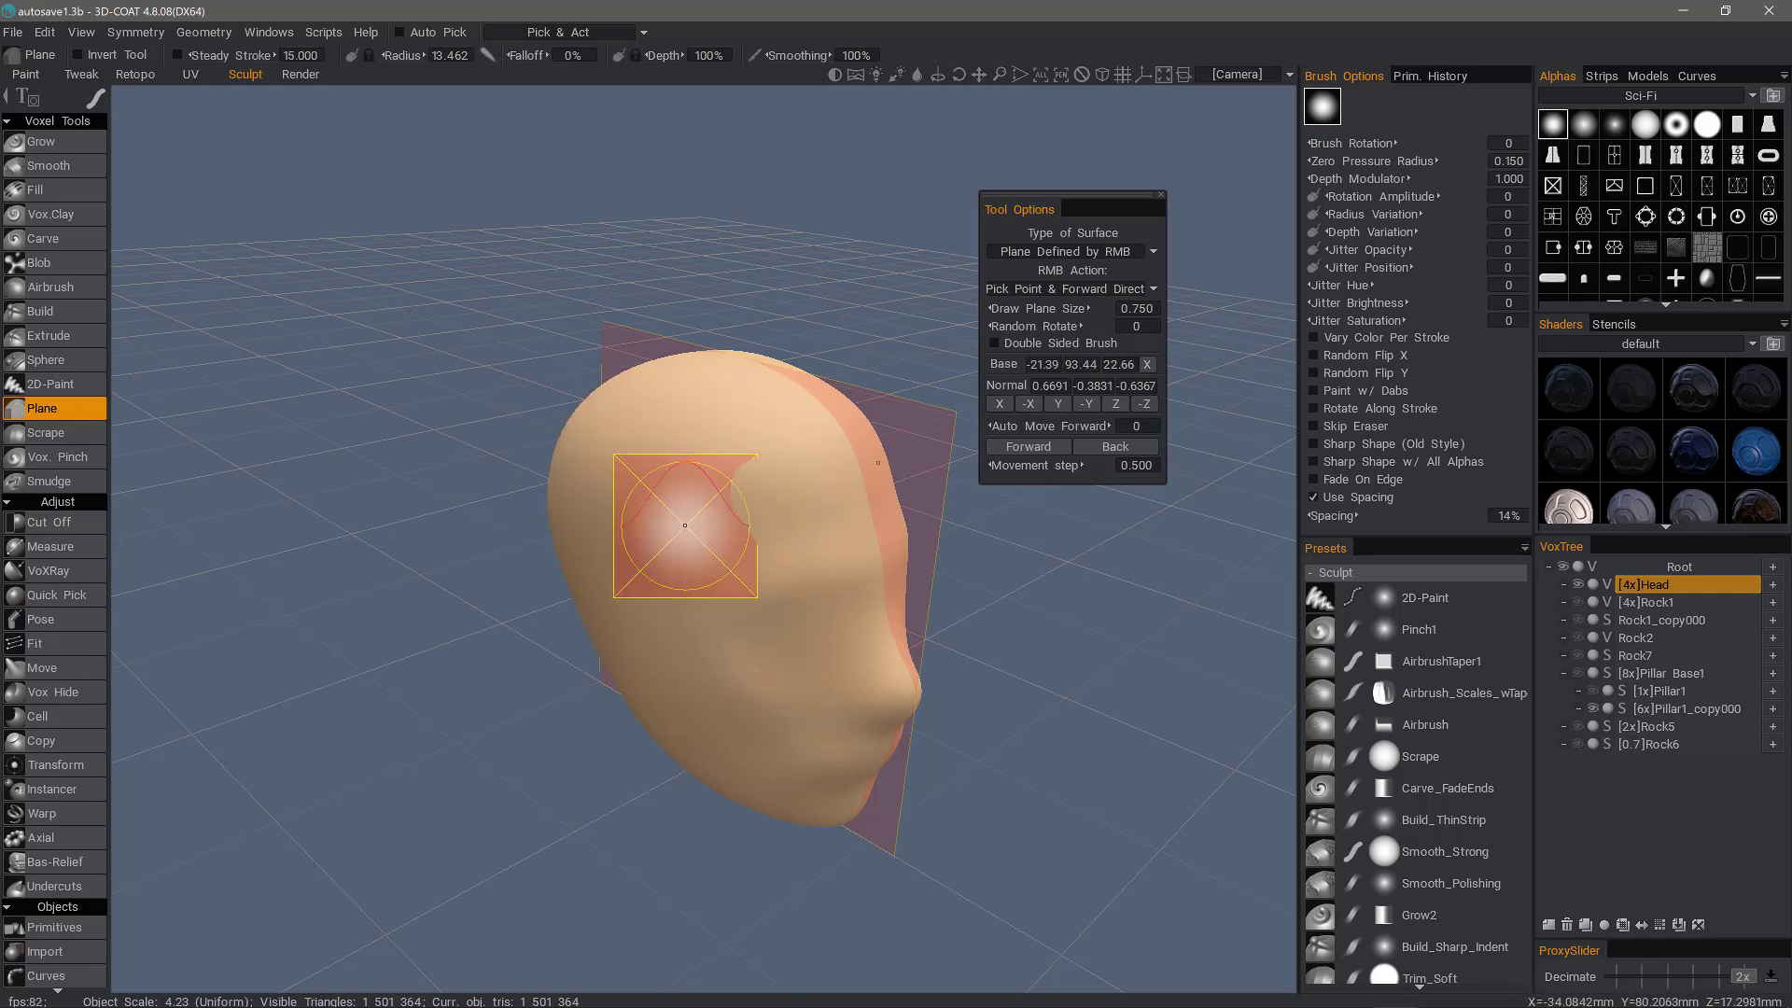
mouse_move(602, 504)
left_mouse_down("alt")
mouse_move(664, 456)
mouse_move(640, 478)
left_mouse_up("alt")
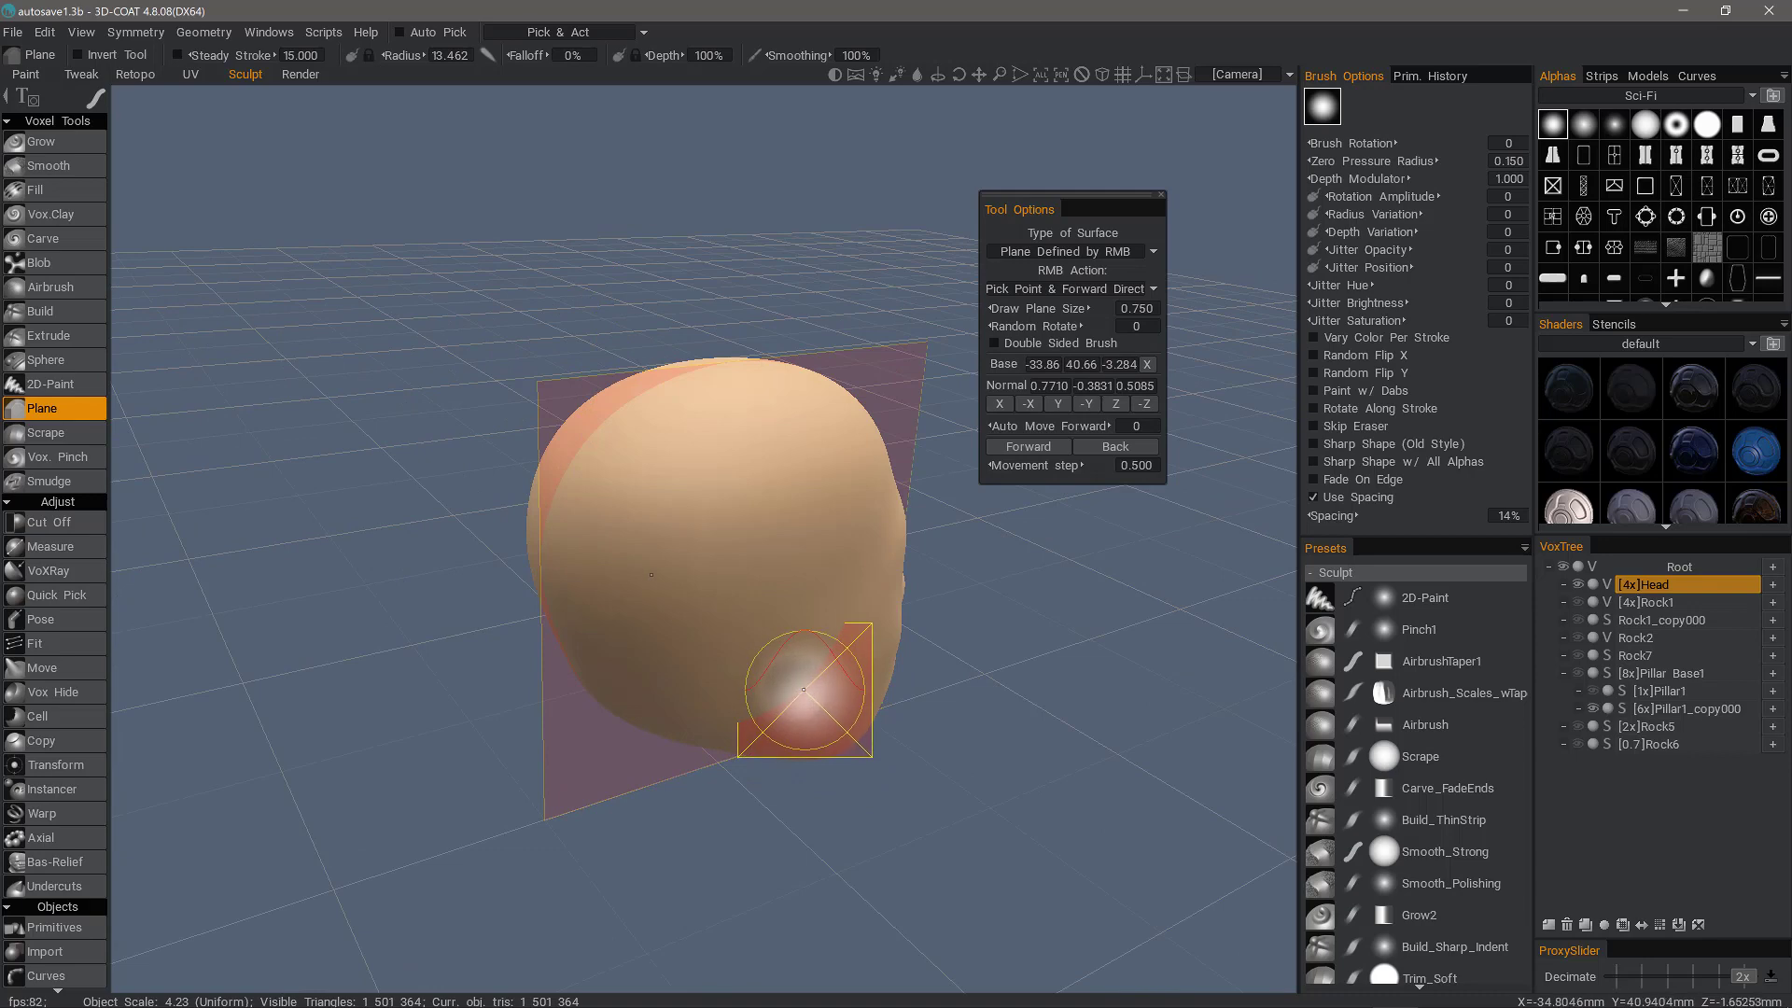
left_click_drag(784, 703, 824, 487, "alt")
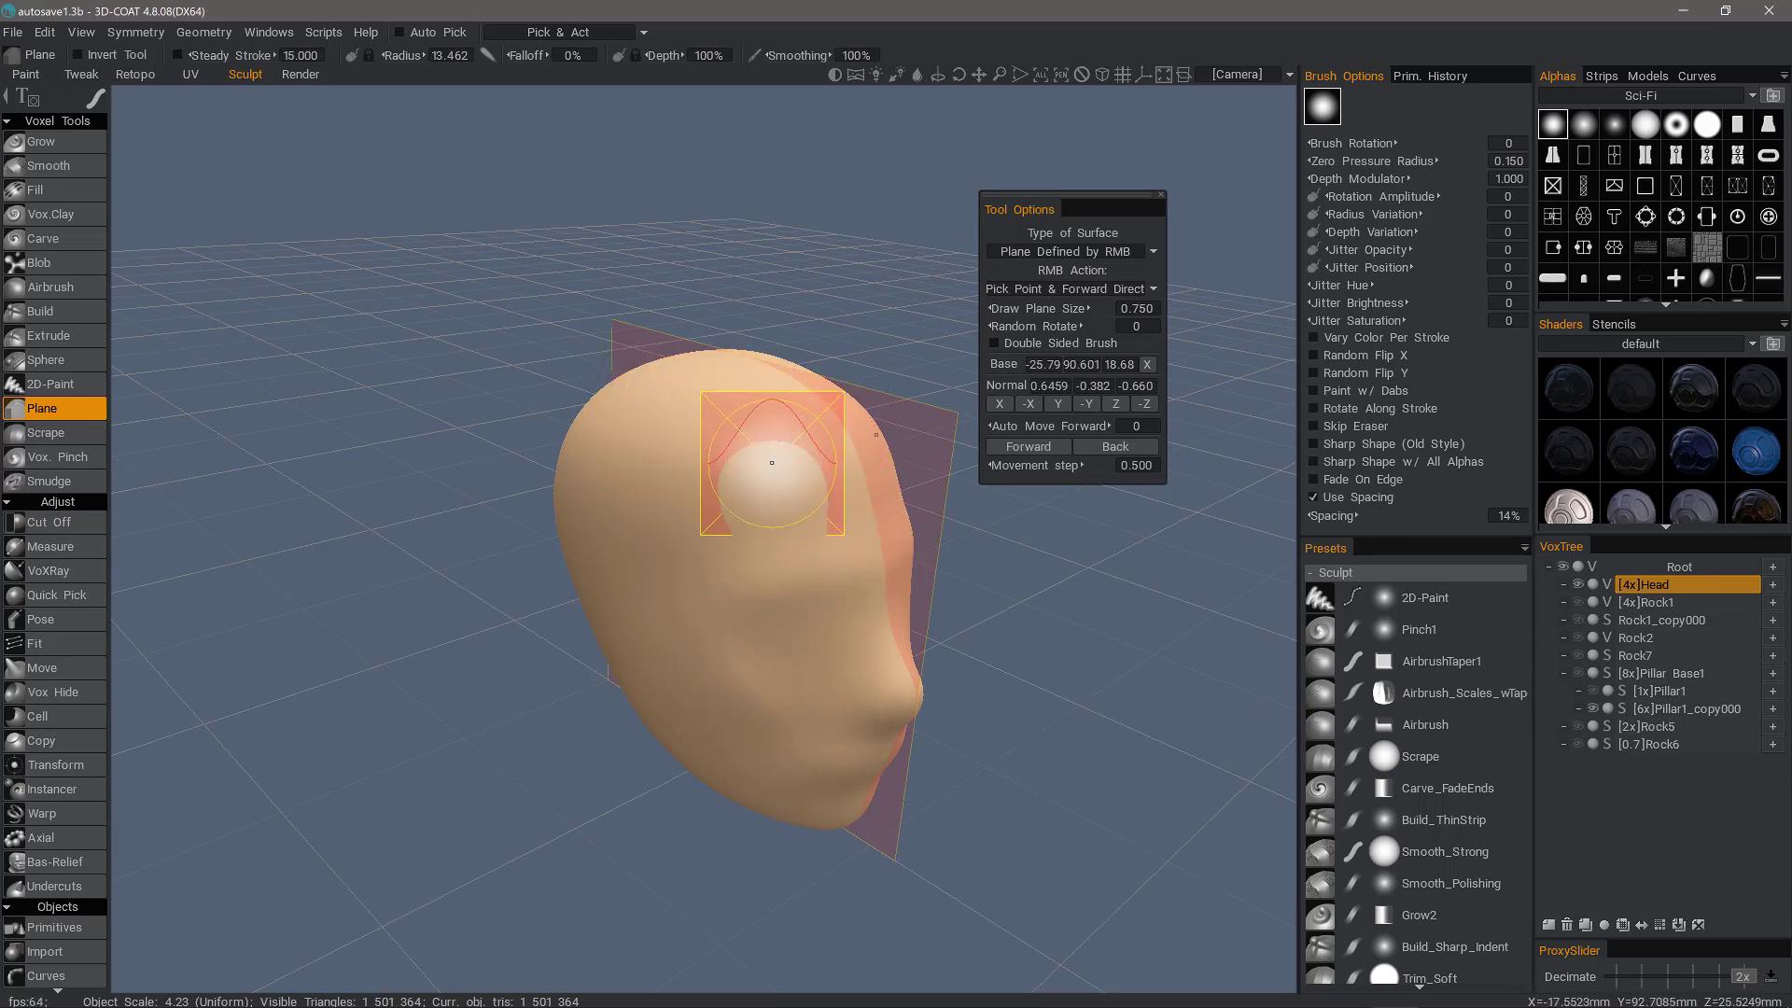
Step: Flatten a patch on the head's temple with the Plane brush in Pick & Act mode while the Head volume is temporarily ghosted
left_click(1593, 584)
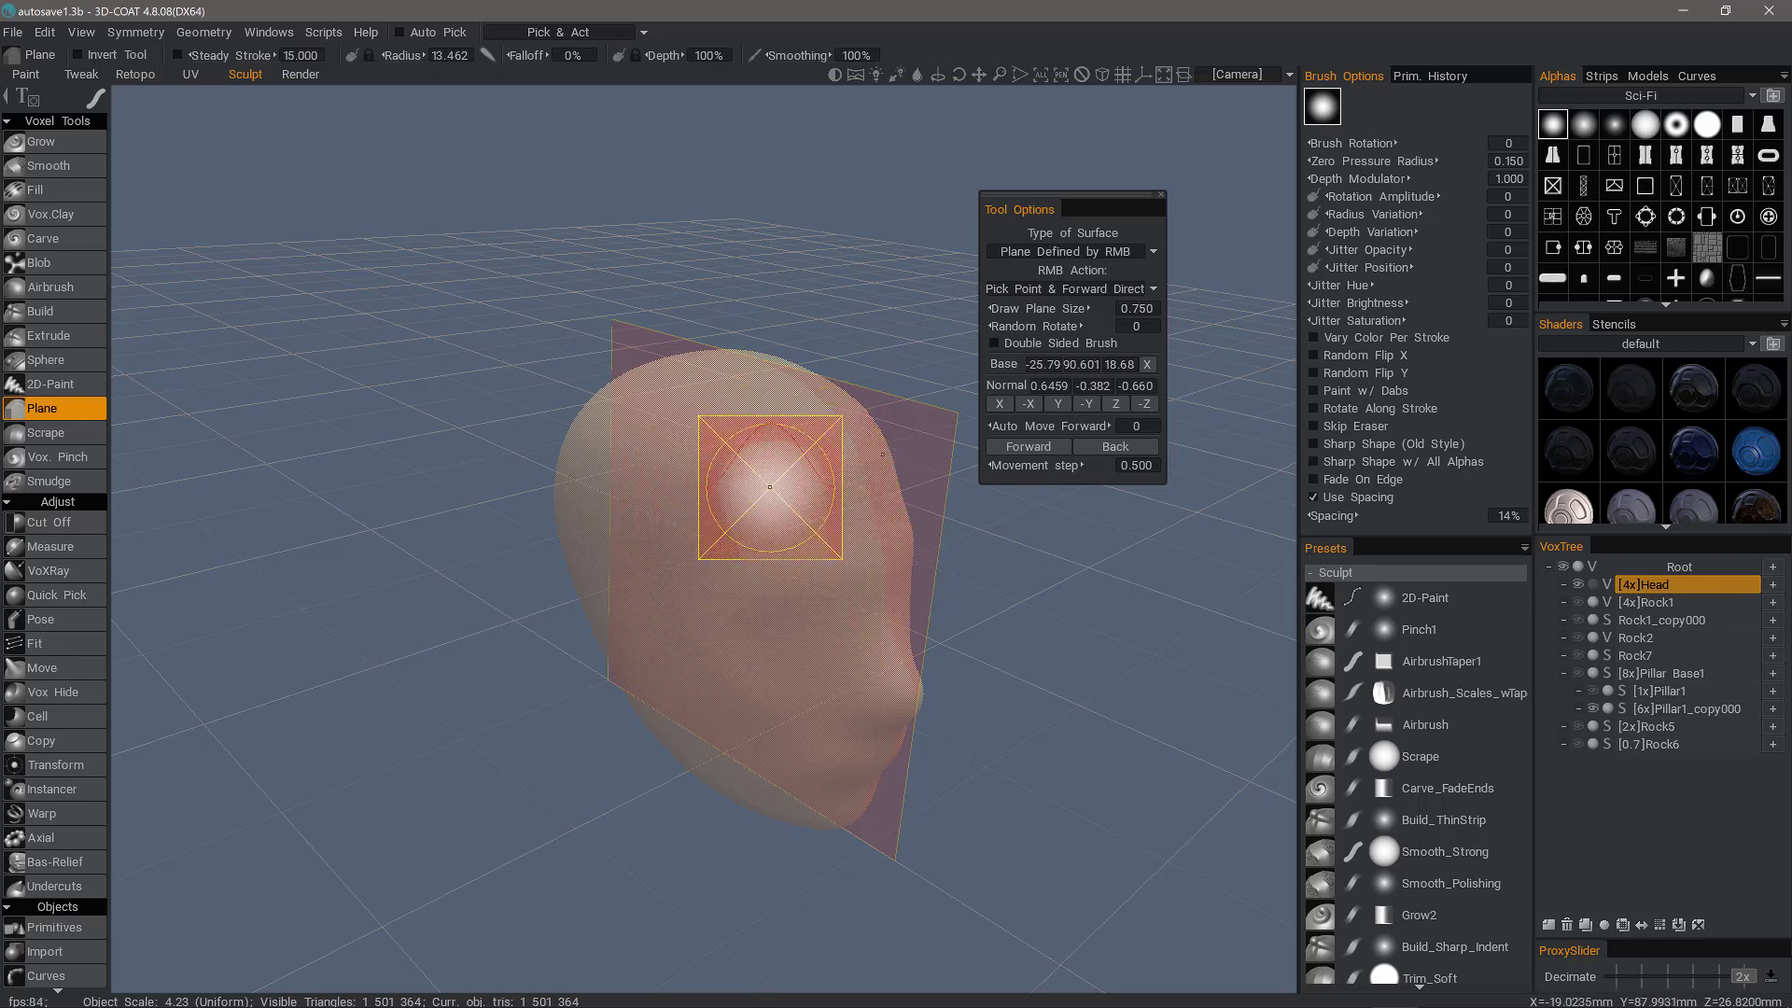
left_click(562, 32)
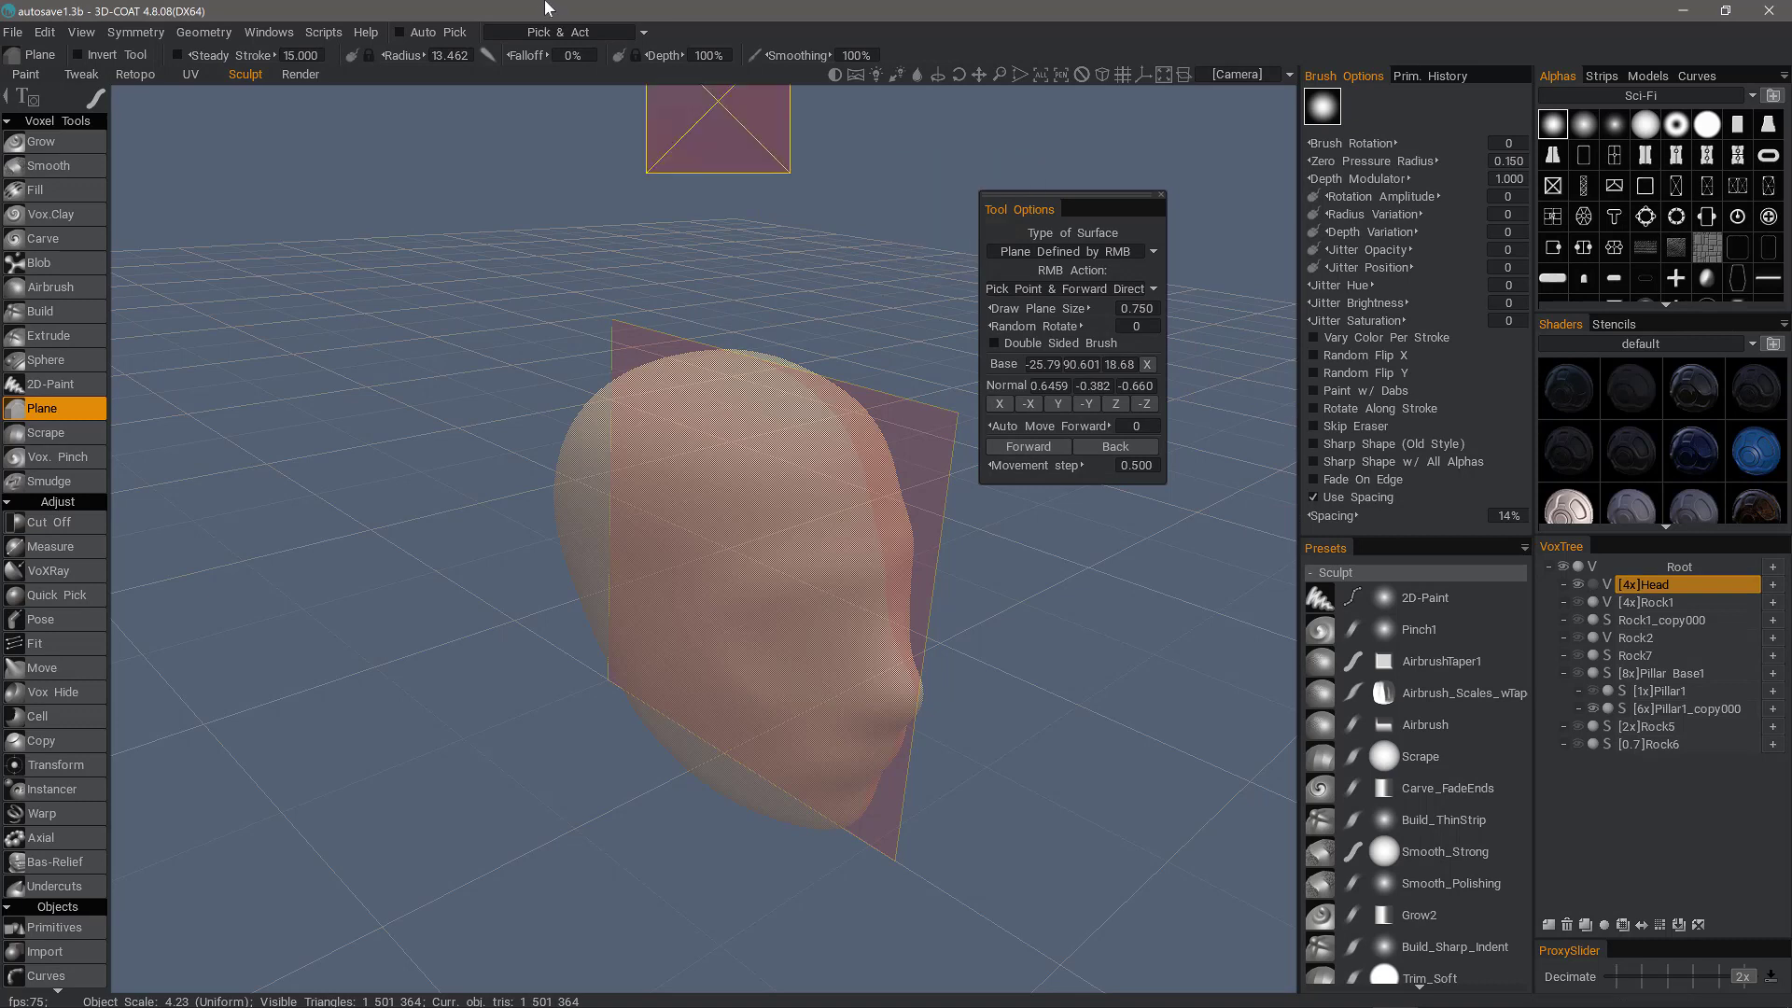
left_click(574, 31)
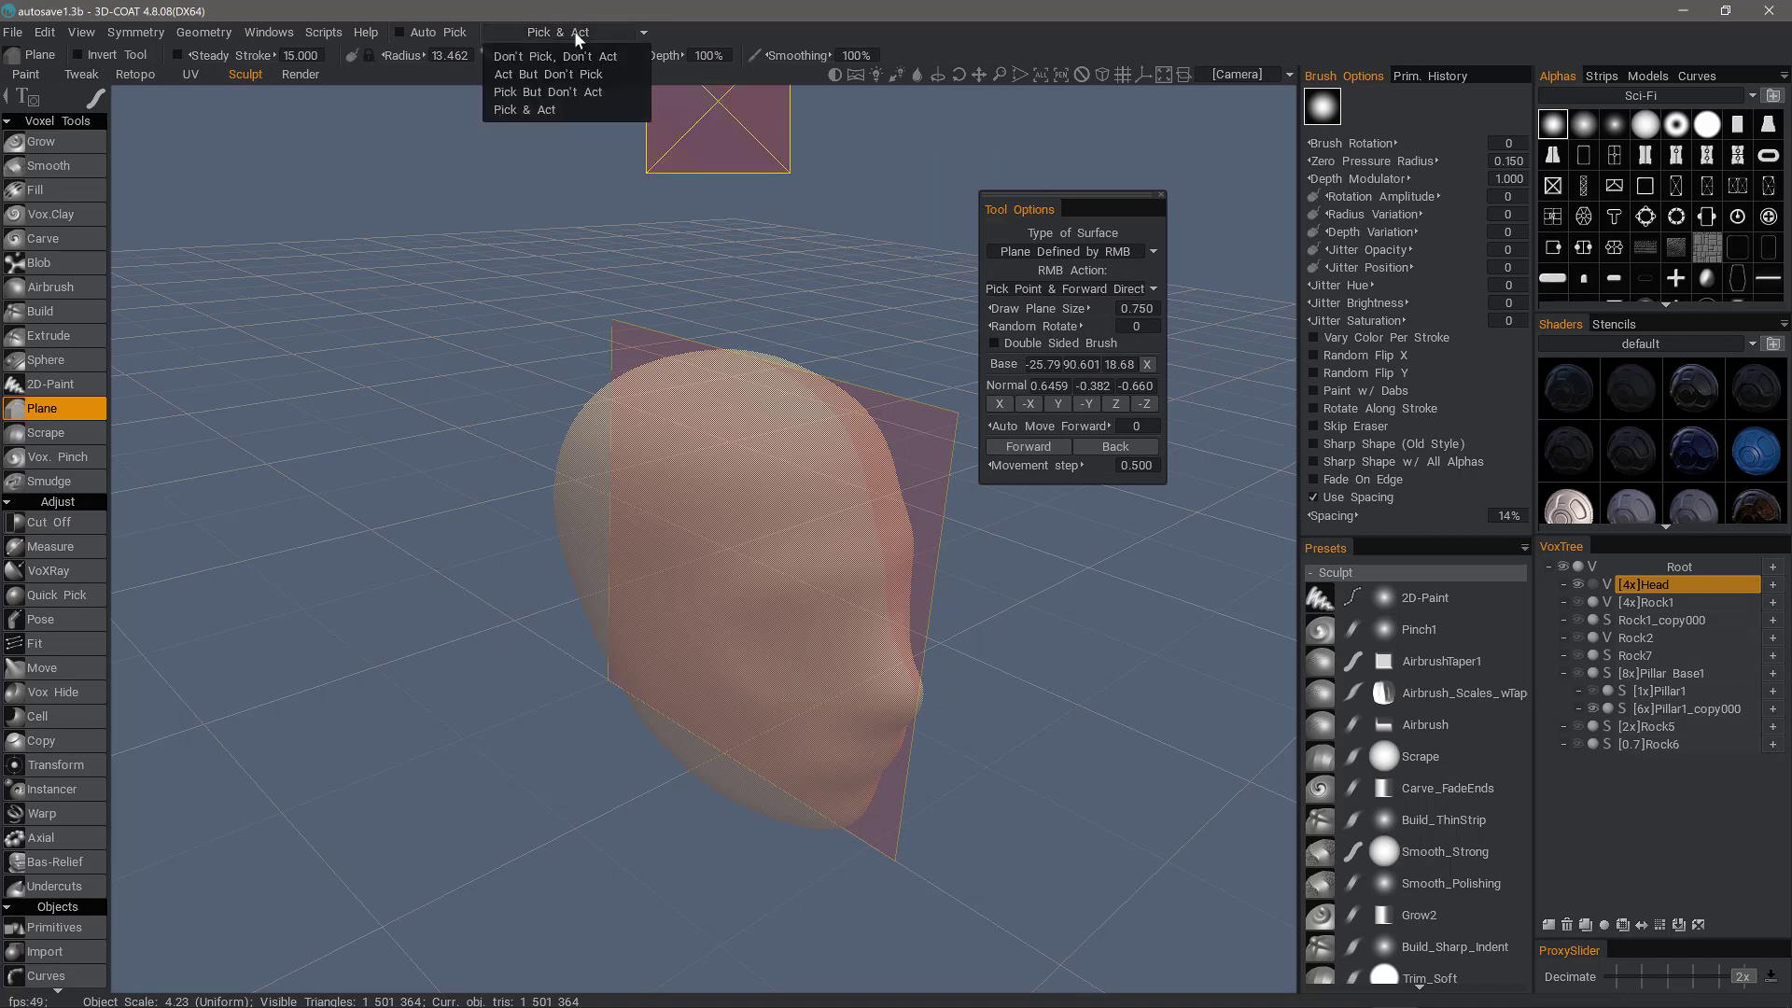
left_click(560, 110)
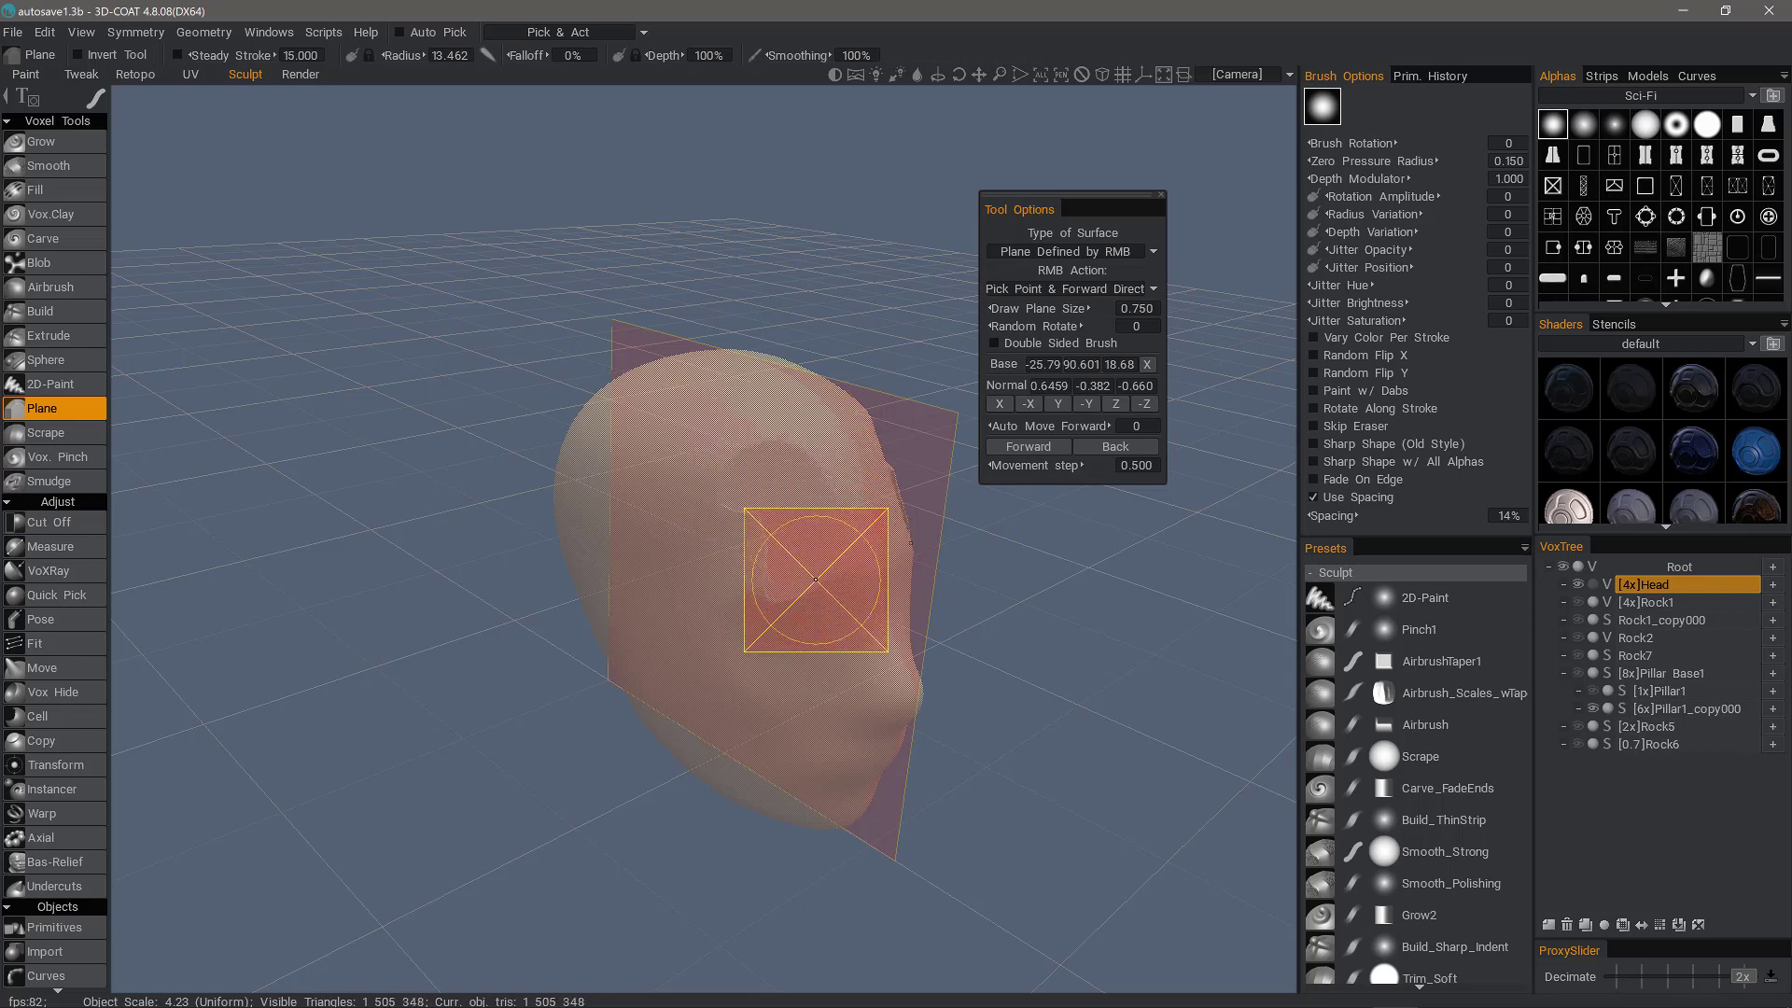
mouse_move(736, 593)
left_mouse_down()
mouse_move(832, 501)
mouse_move(778, 598)
left_mouse_up()
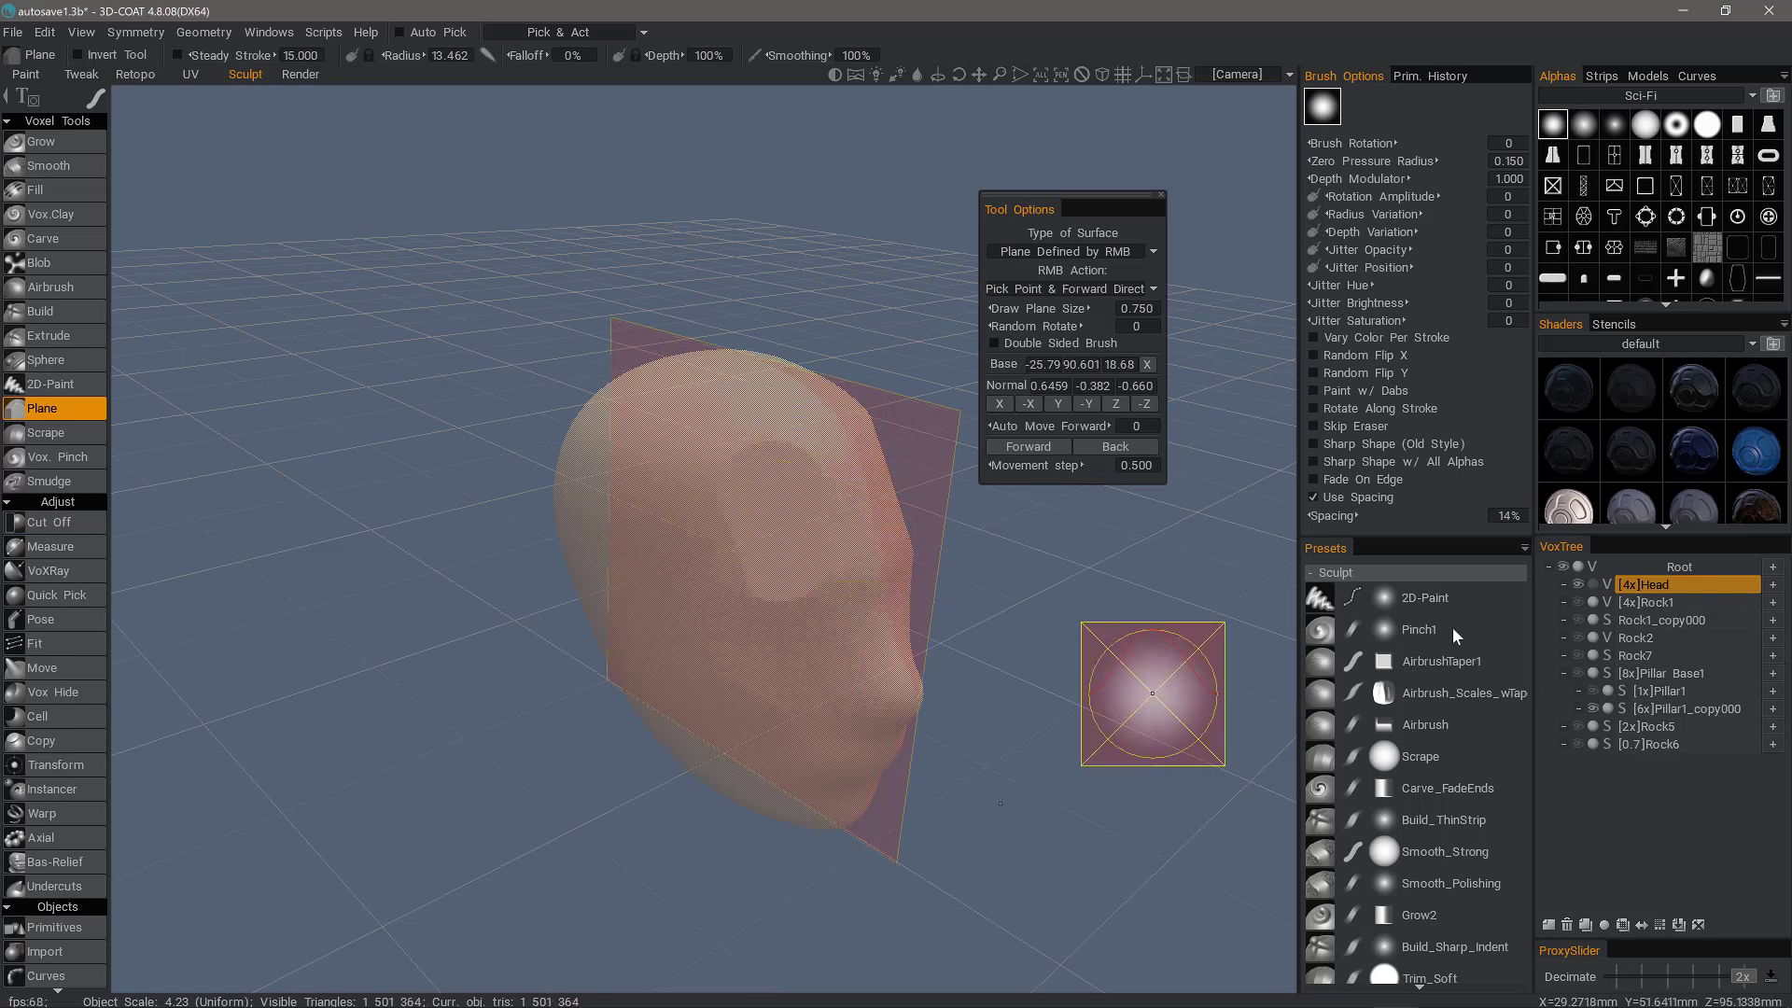
left_click(1593, 584)
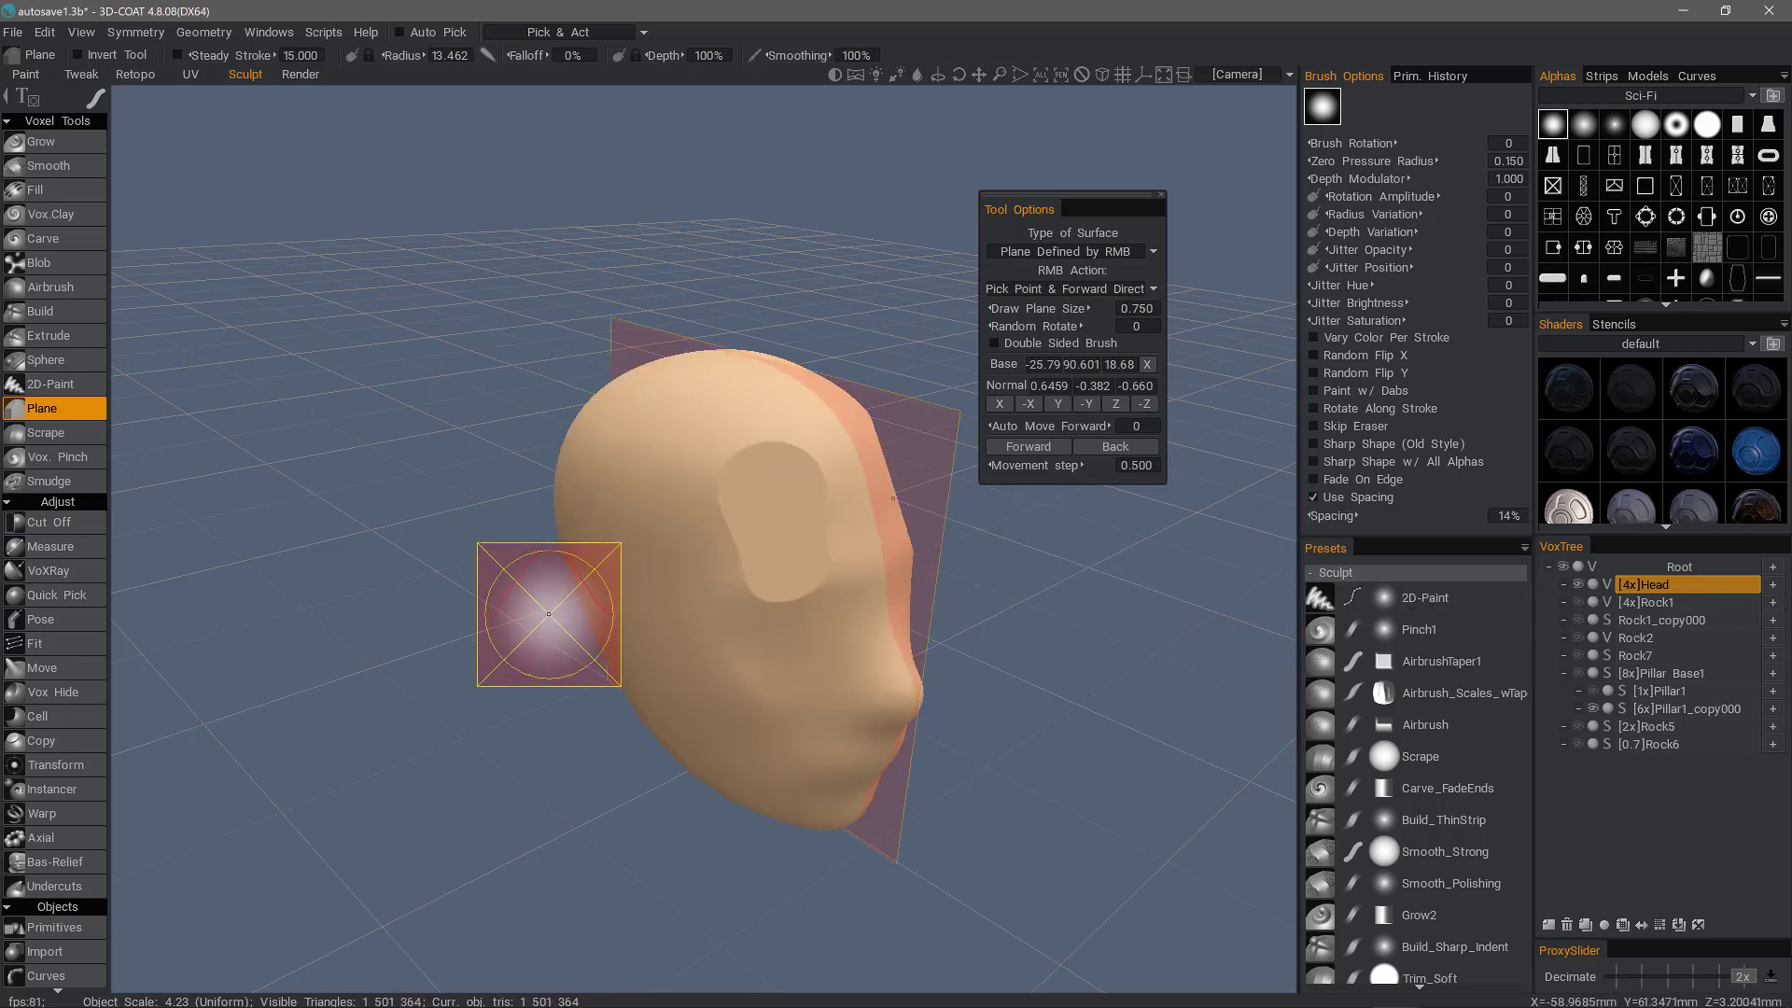
left_click(226, 33)
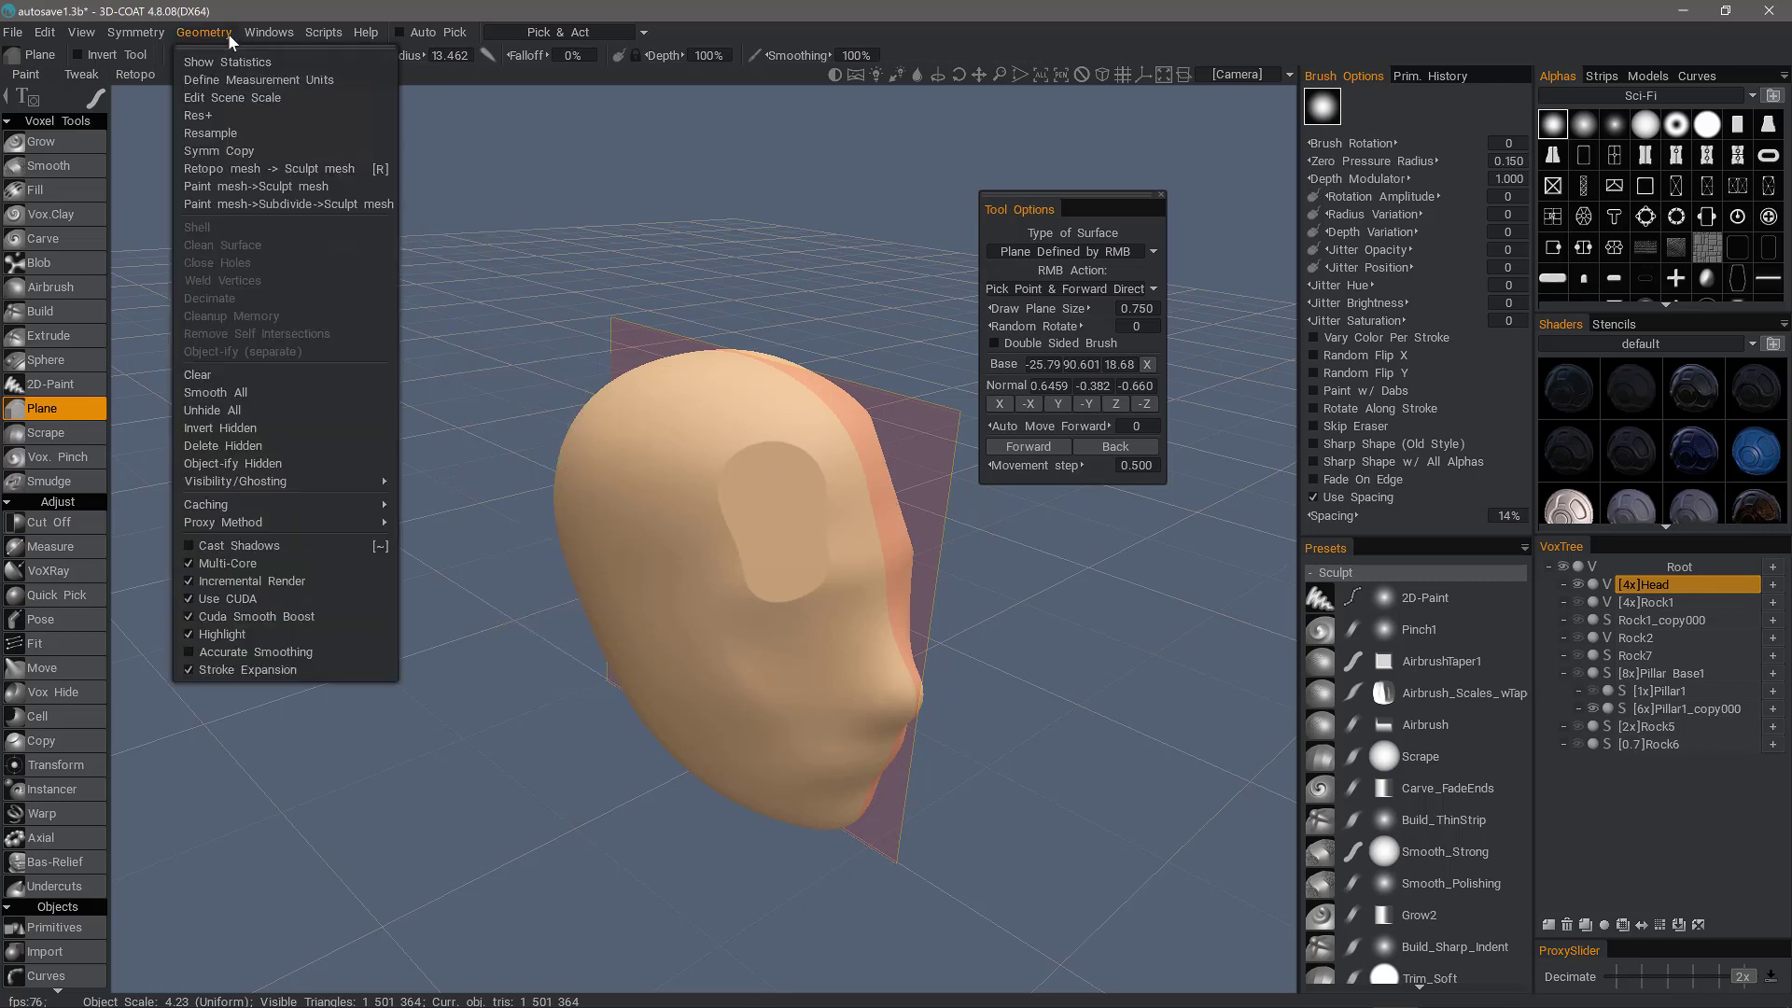
mouse_move(339, 480)
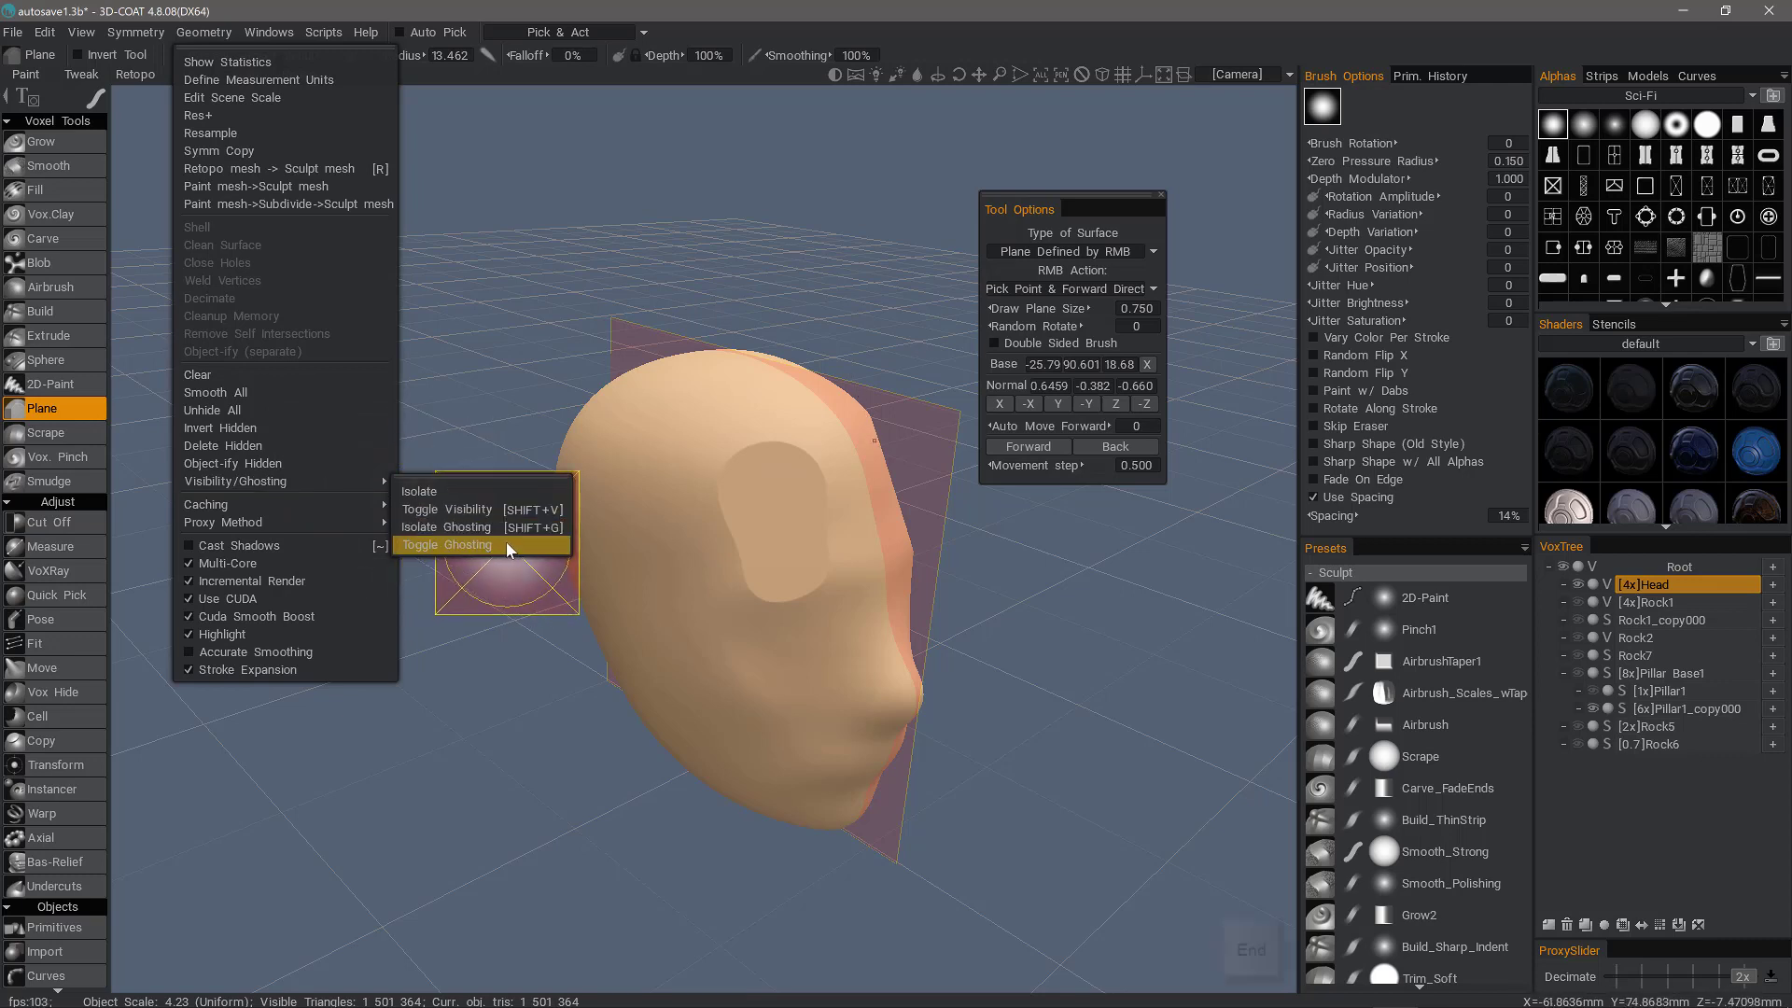
key("End")
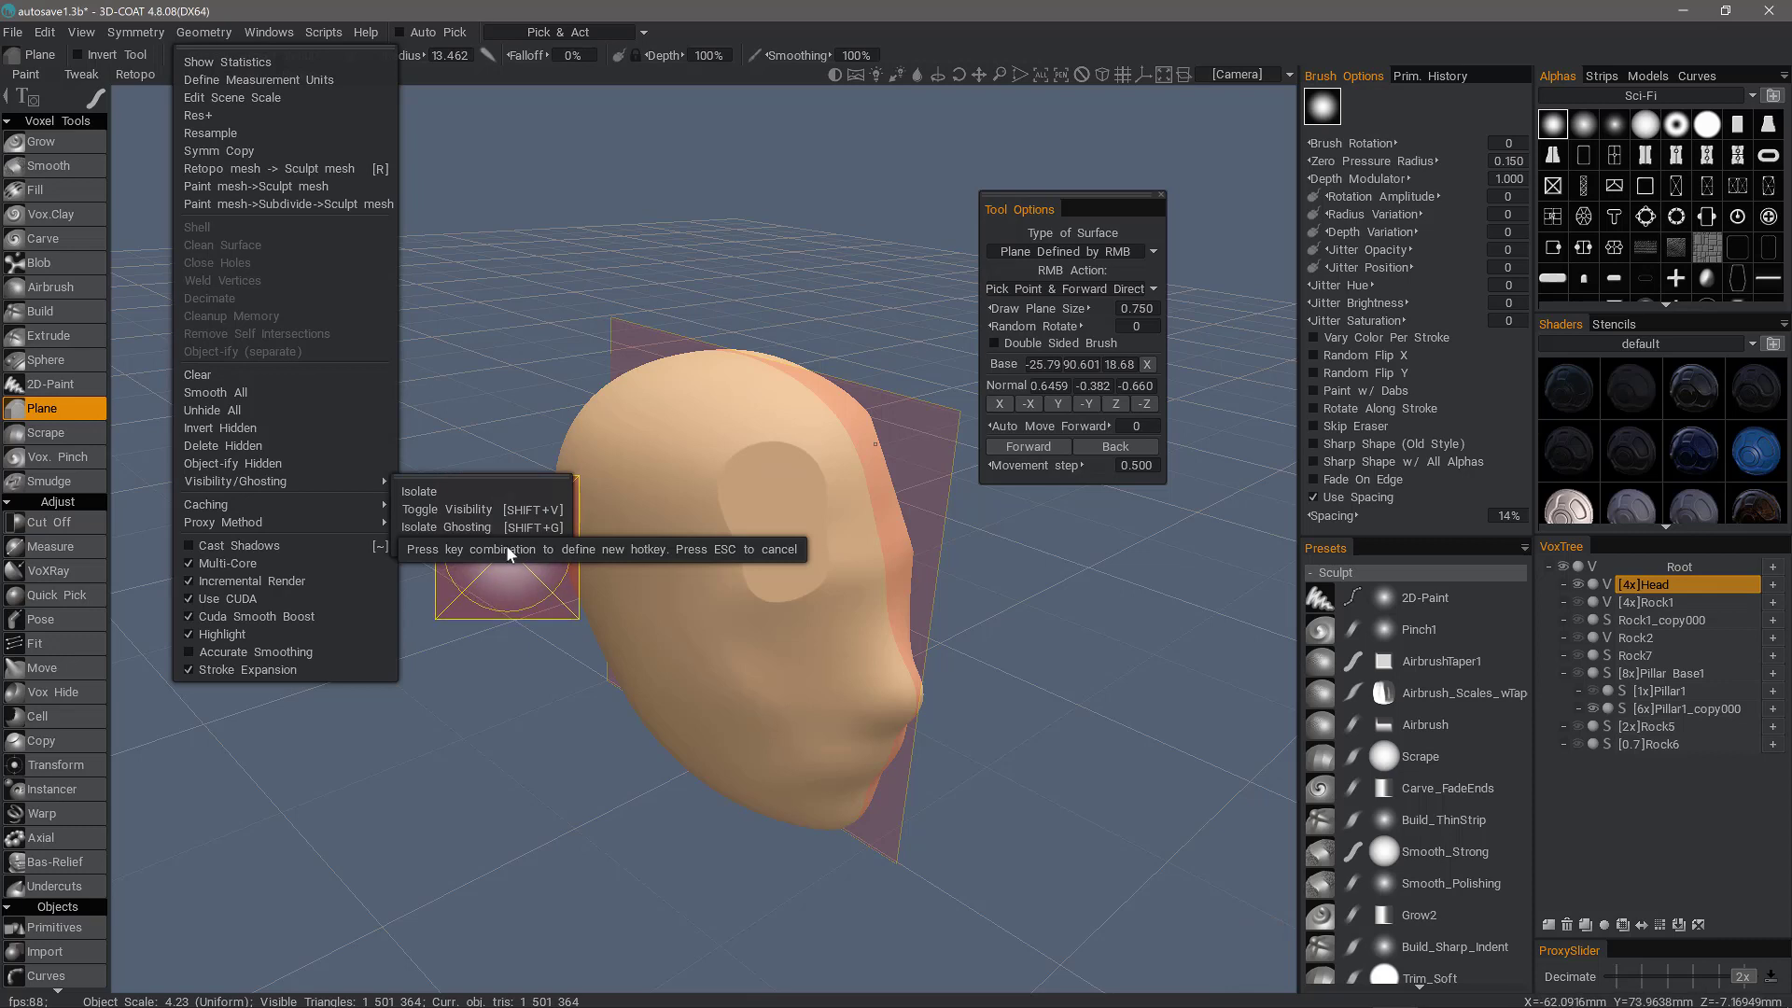
key("Escape")
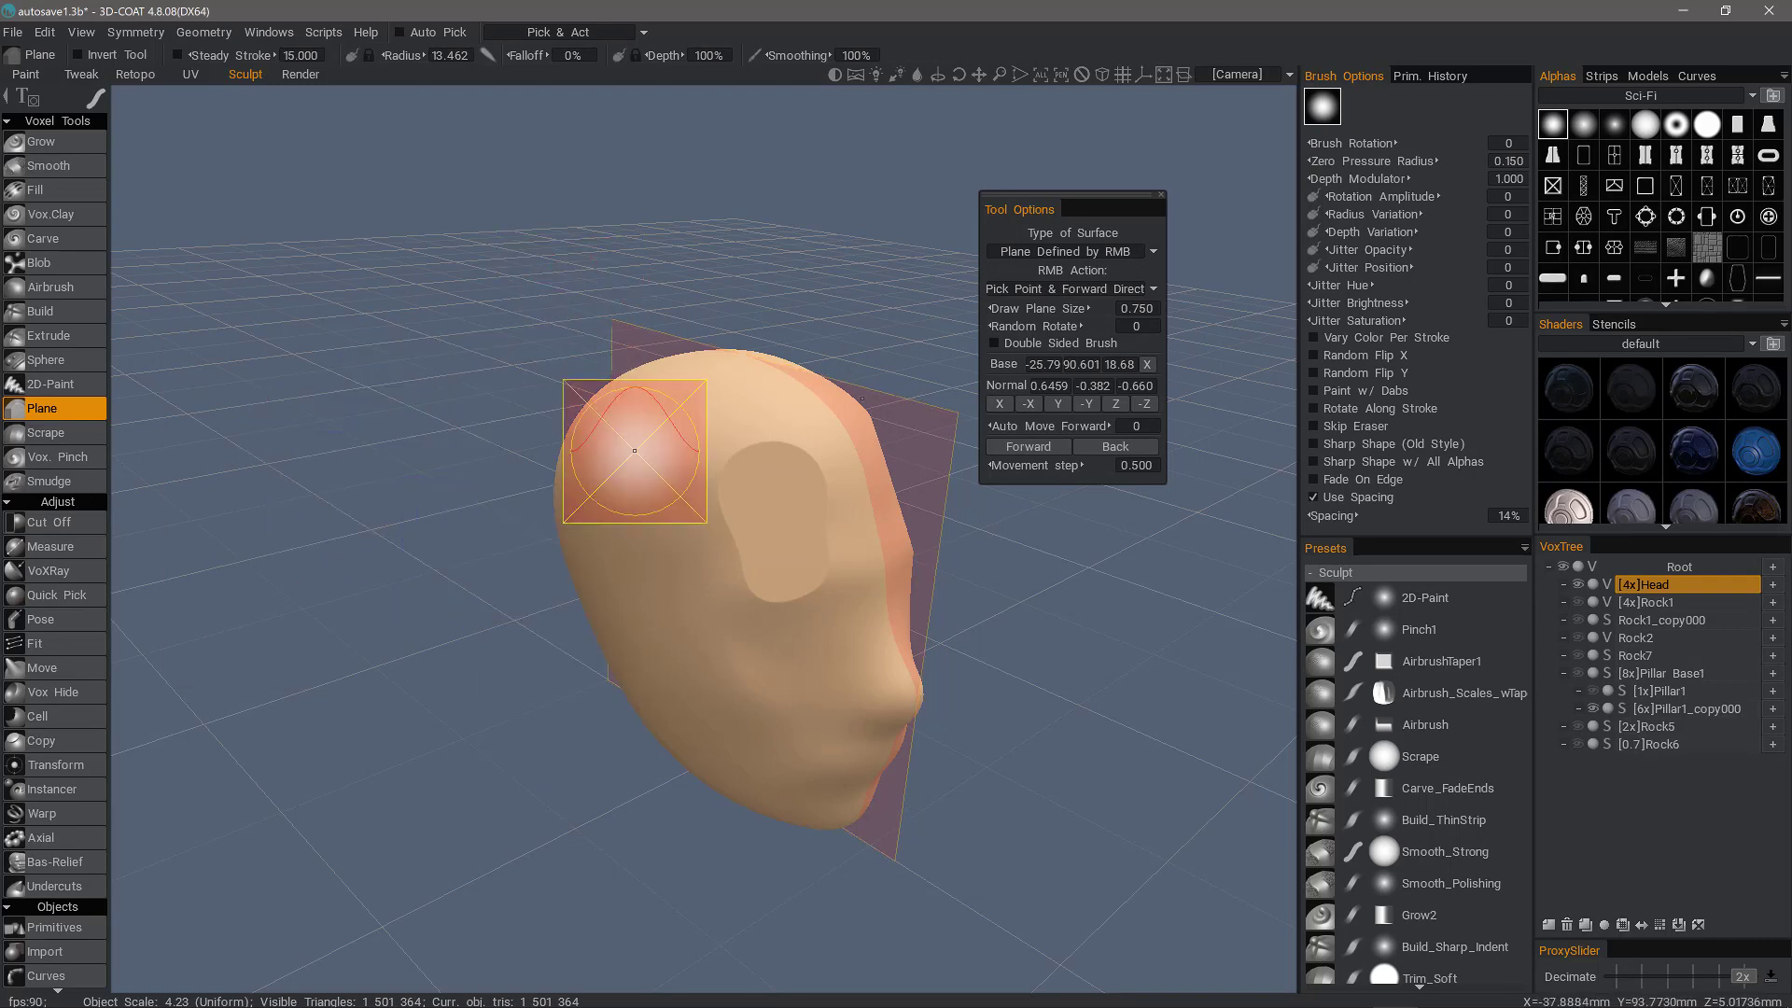
Step: Undo the flattening on the head's temple
key("ctrl+z")
key("ctrl+z")
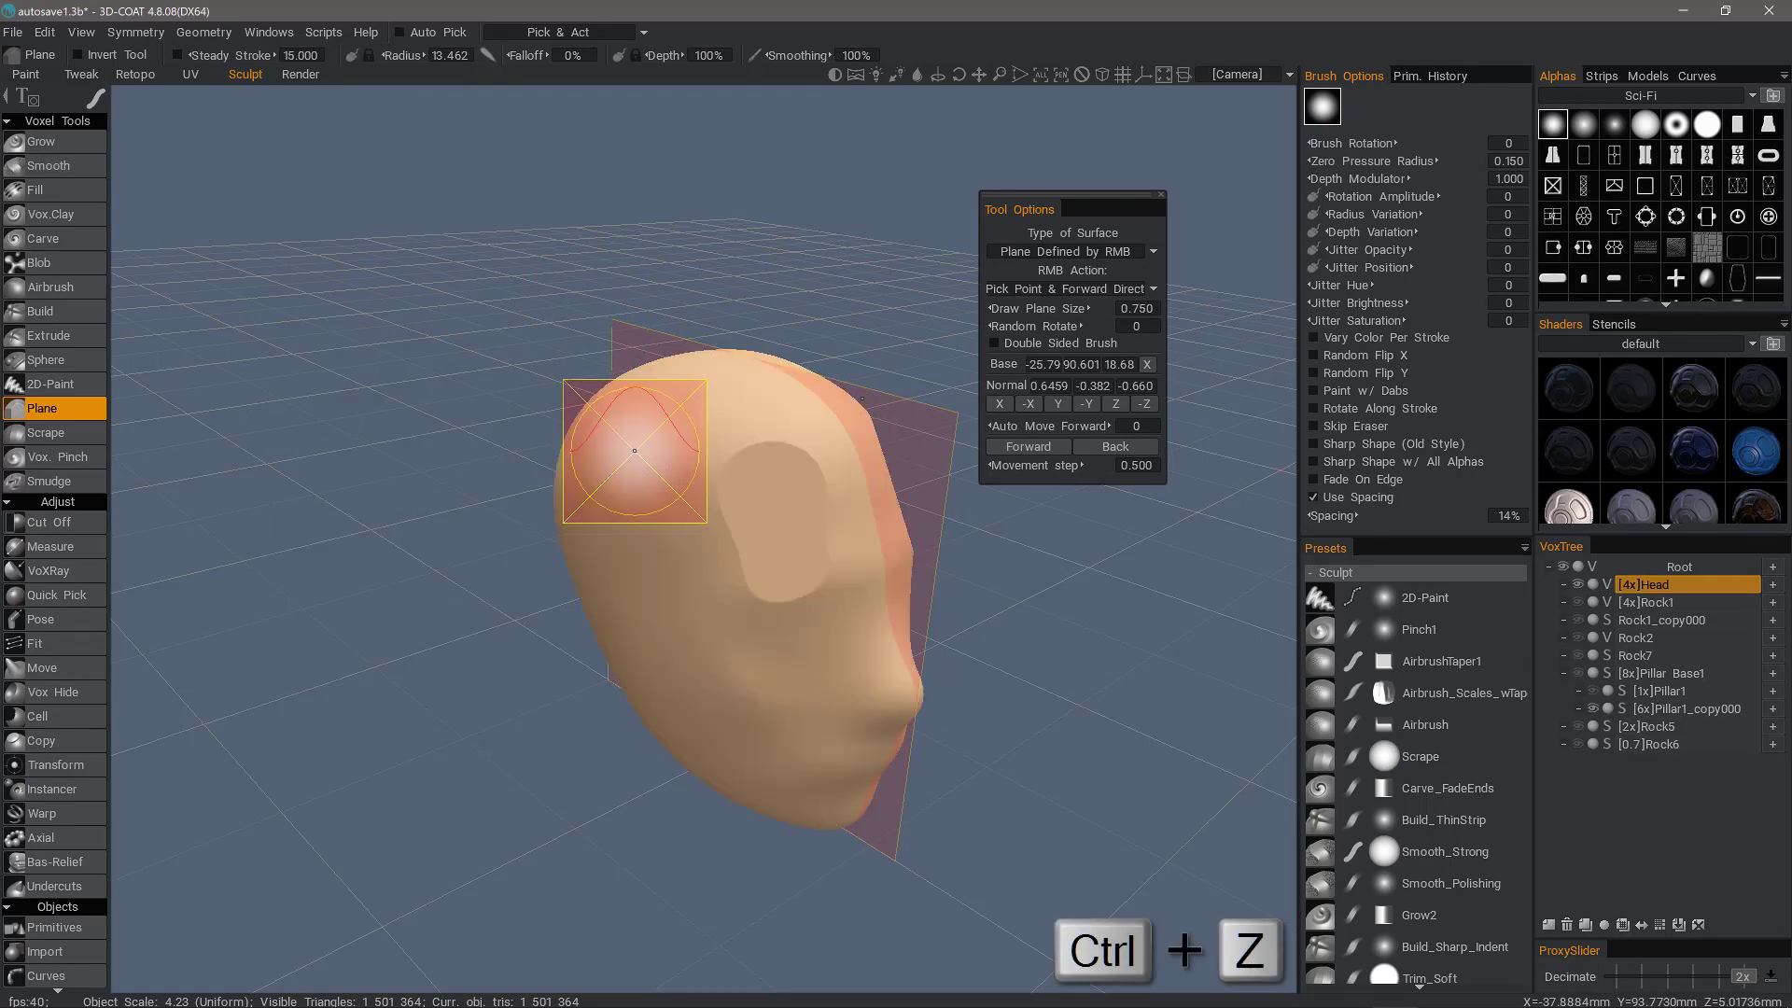
key("ctrl+z")
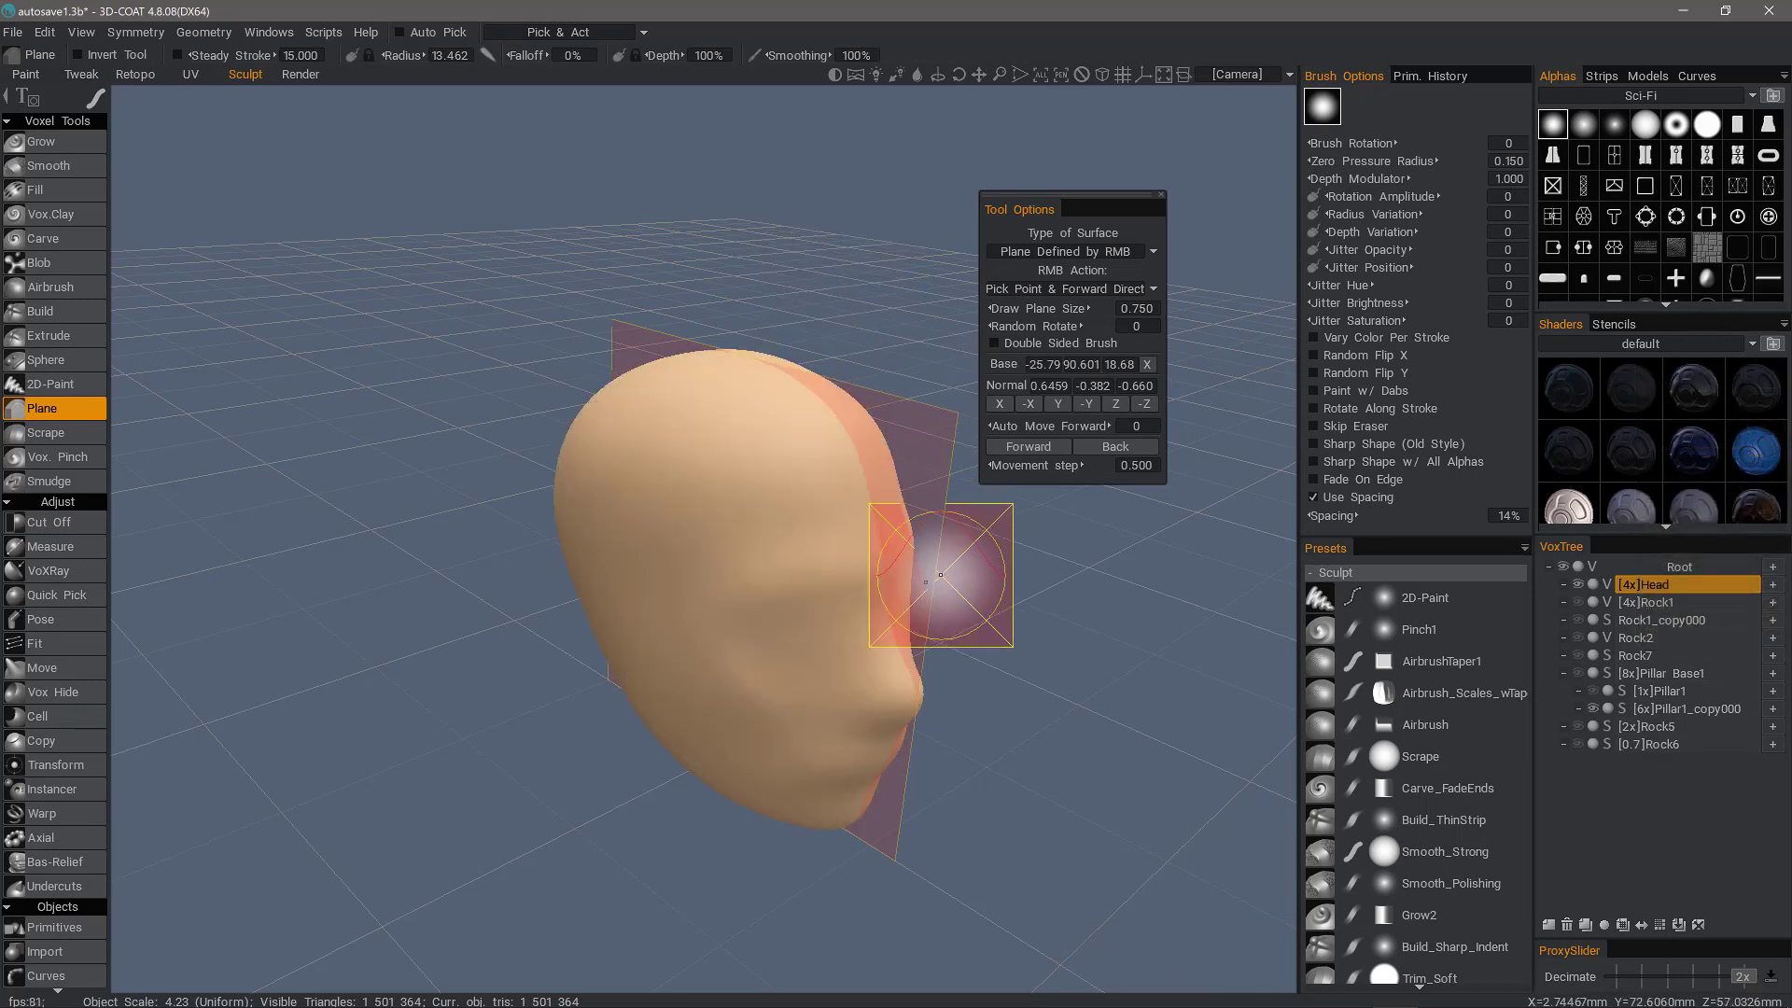
Step: Turn off symmetry for sculpting the head
mouse_move(660, 495)
left_mouse_down("alt")
mouse_move(815, 648)
mouse_move(809, 550)
mouse_move(794, 554)
left_mouse_up("alt")
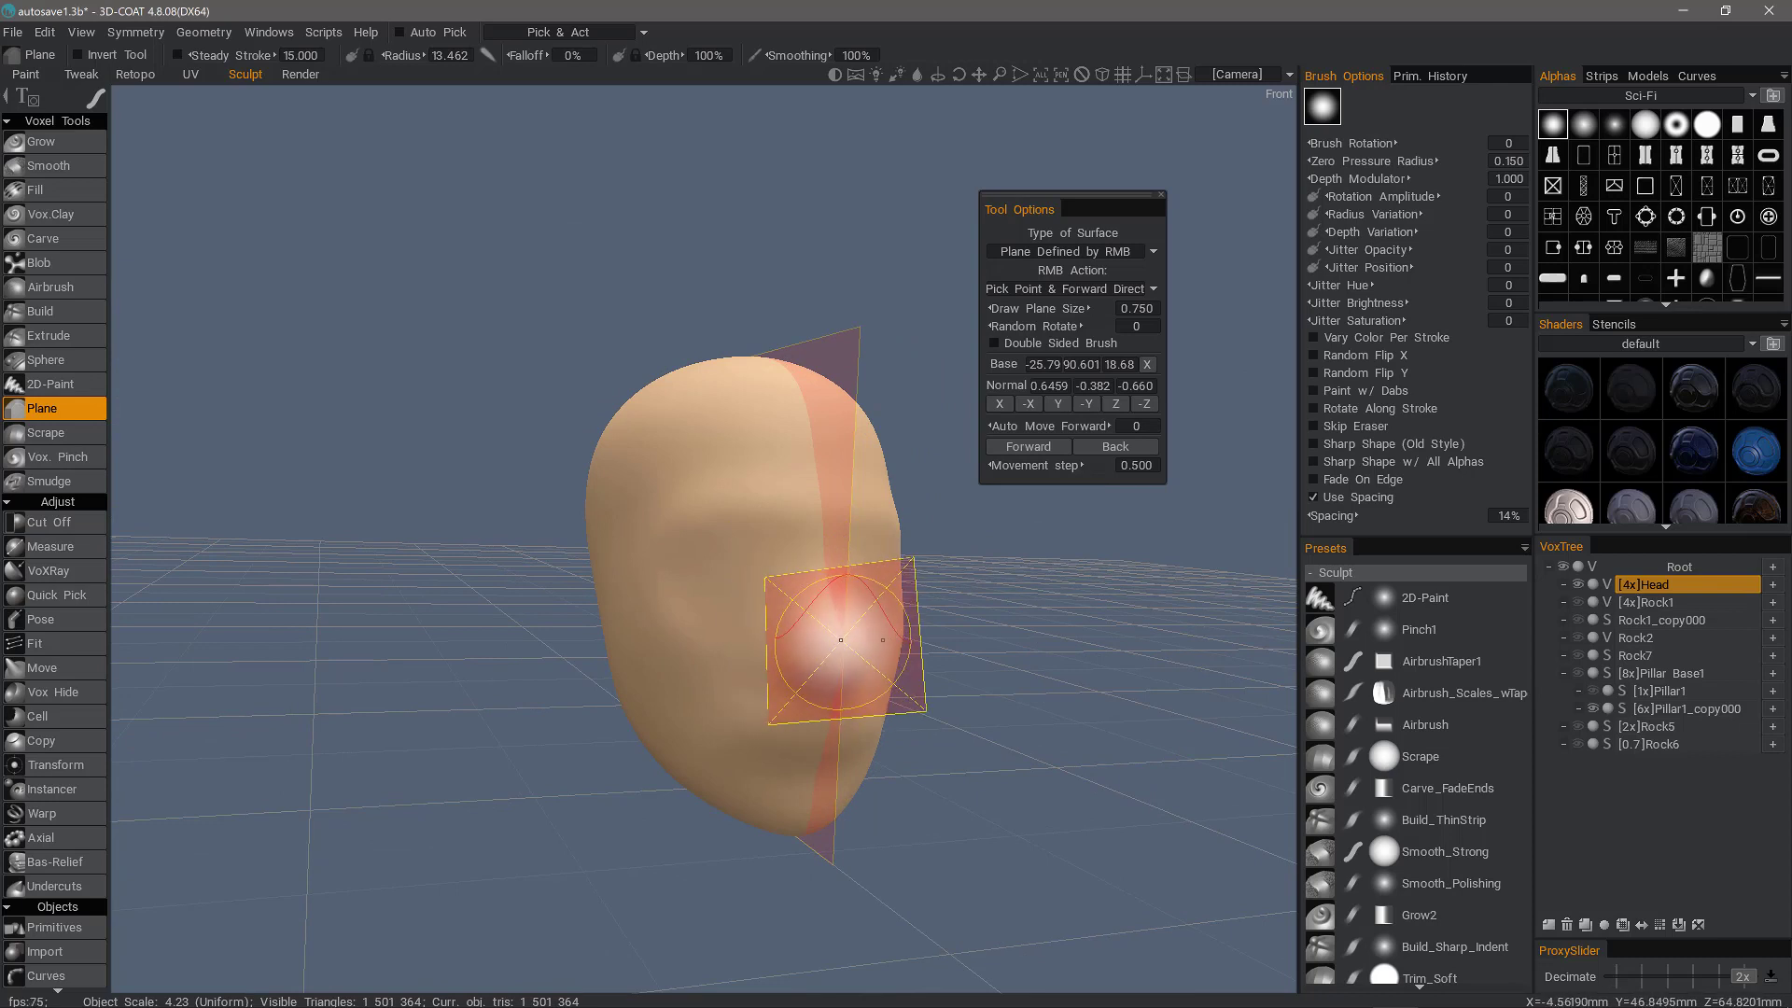
key("s")
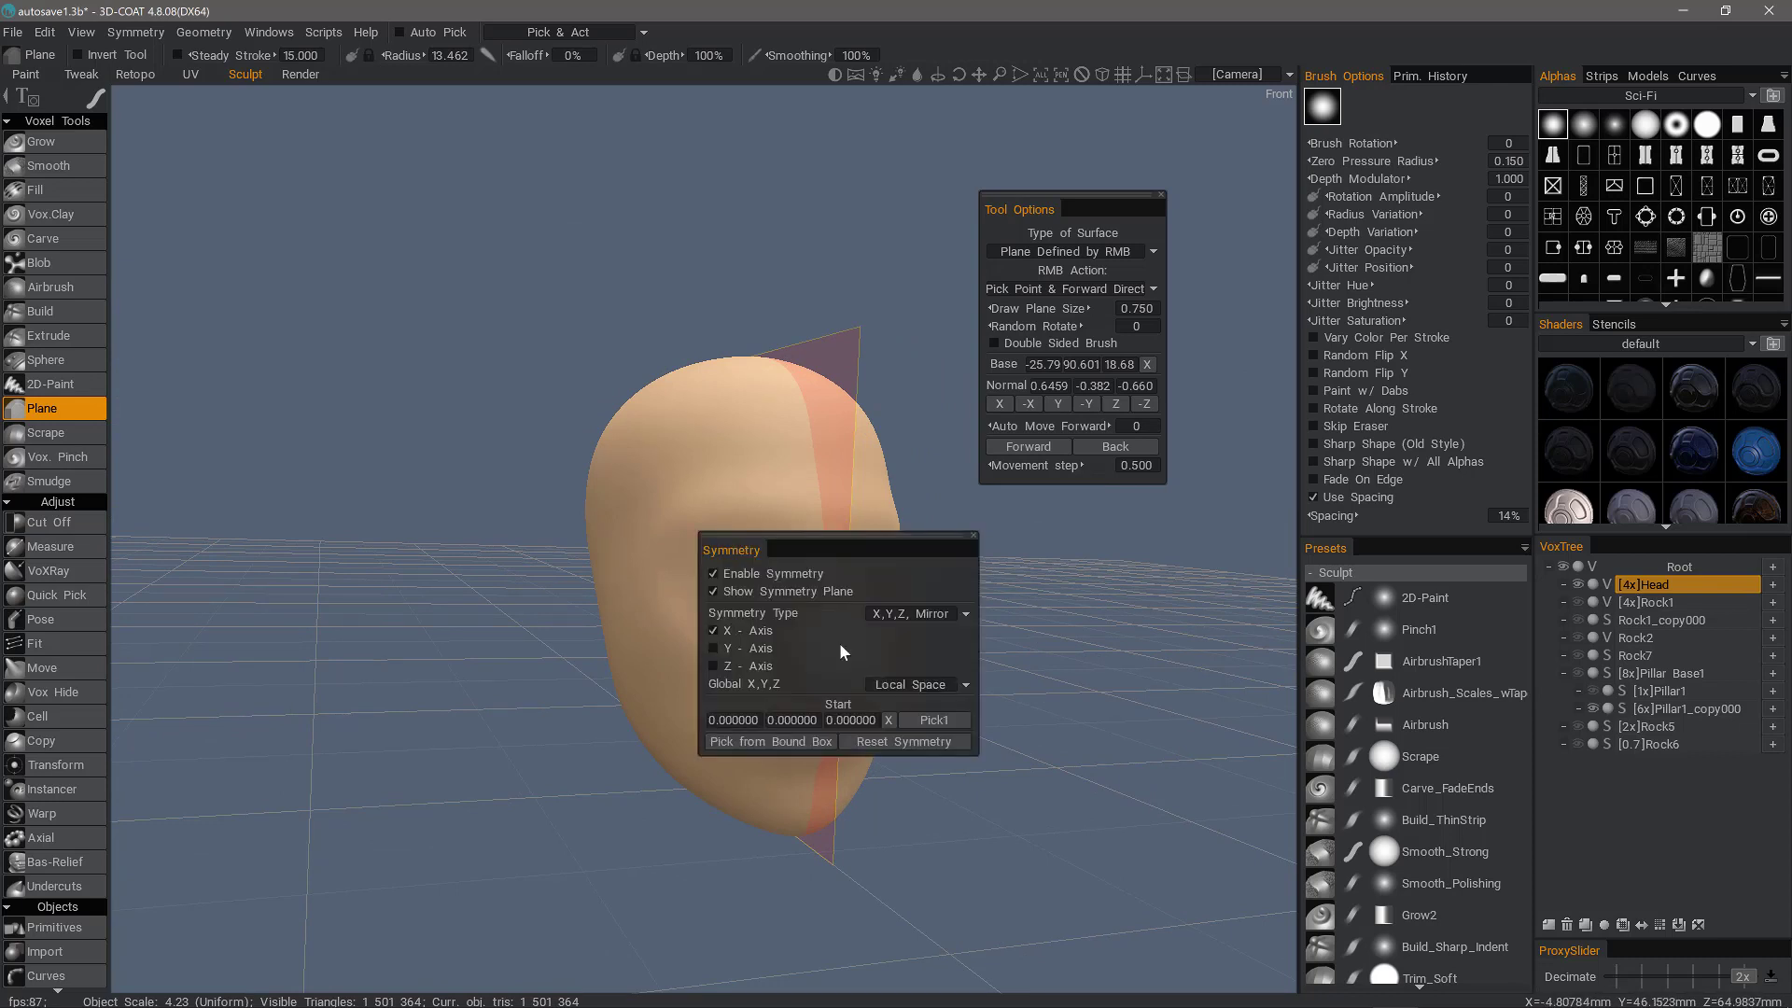
left_click(741, 574)
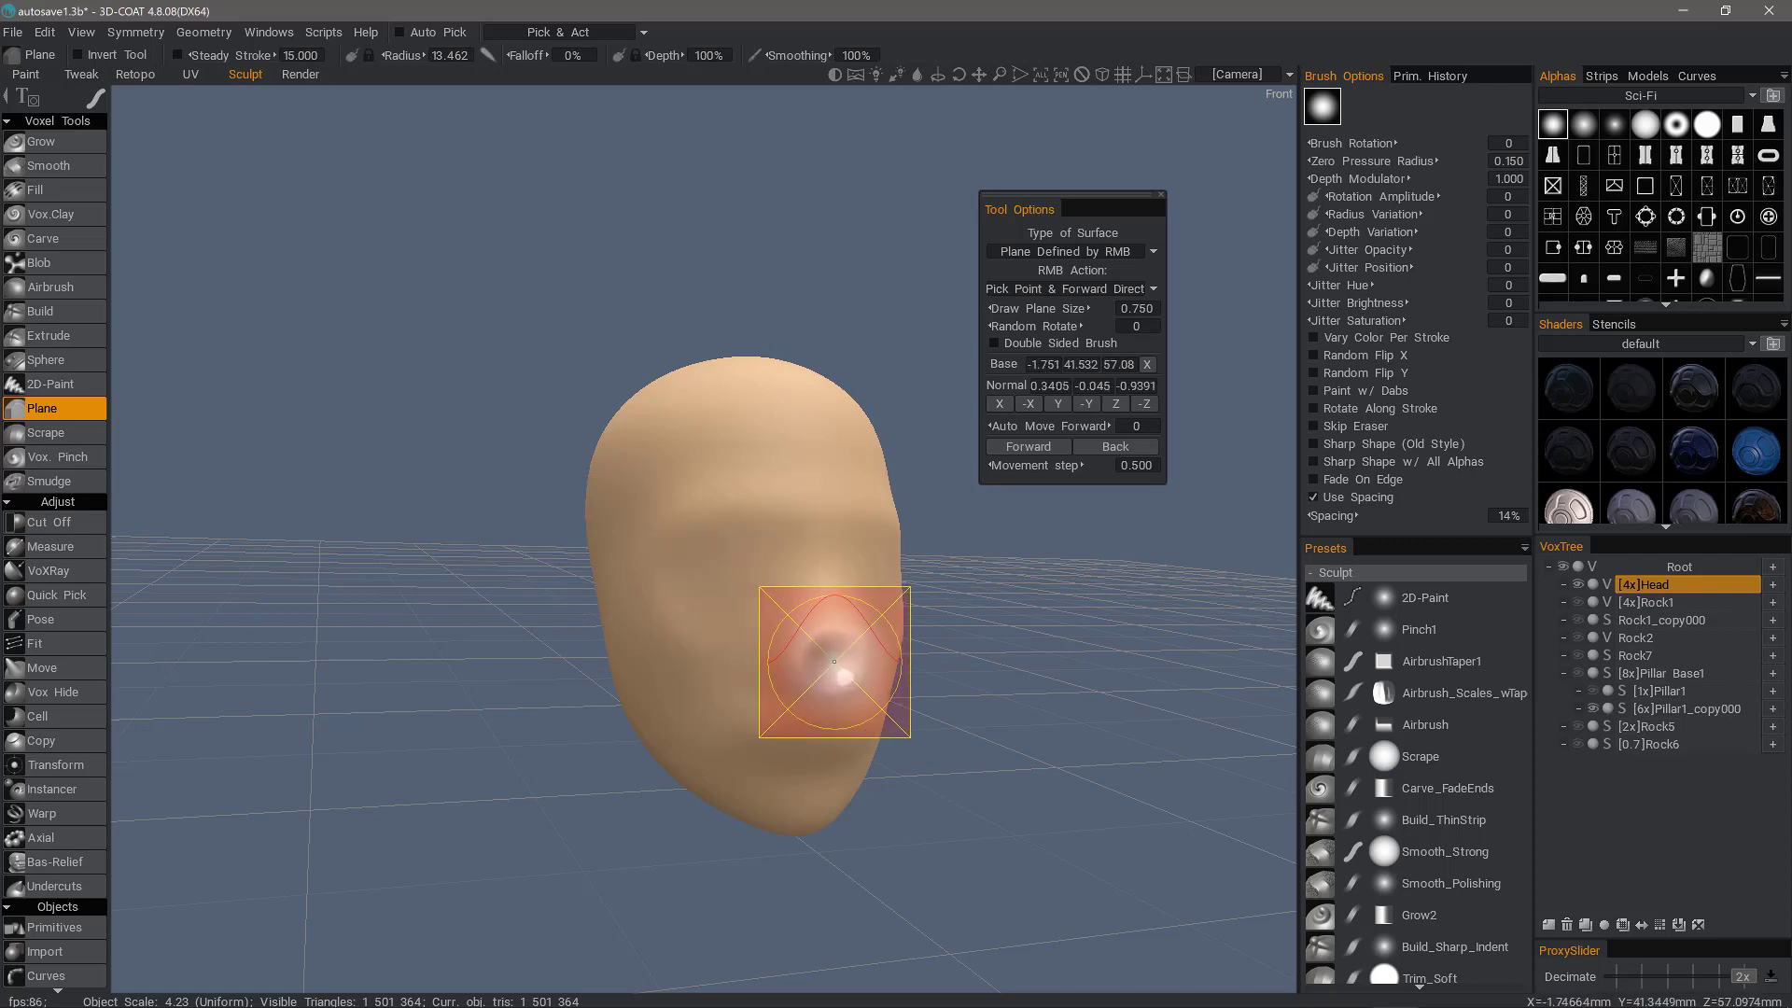
Step: Set the RMB action to Pick Point & Direction, define the plane on the nose and move it forward
middle_click_drag(833, 664, 692, 649)
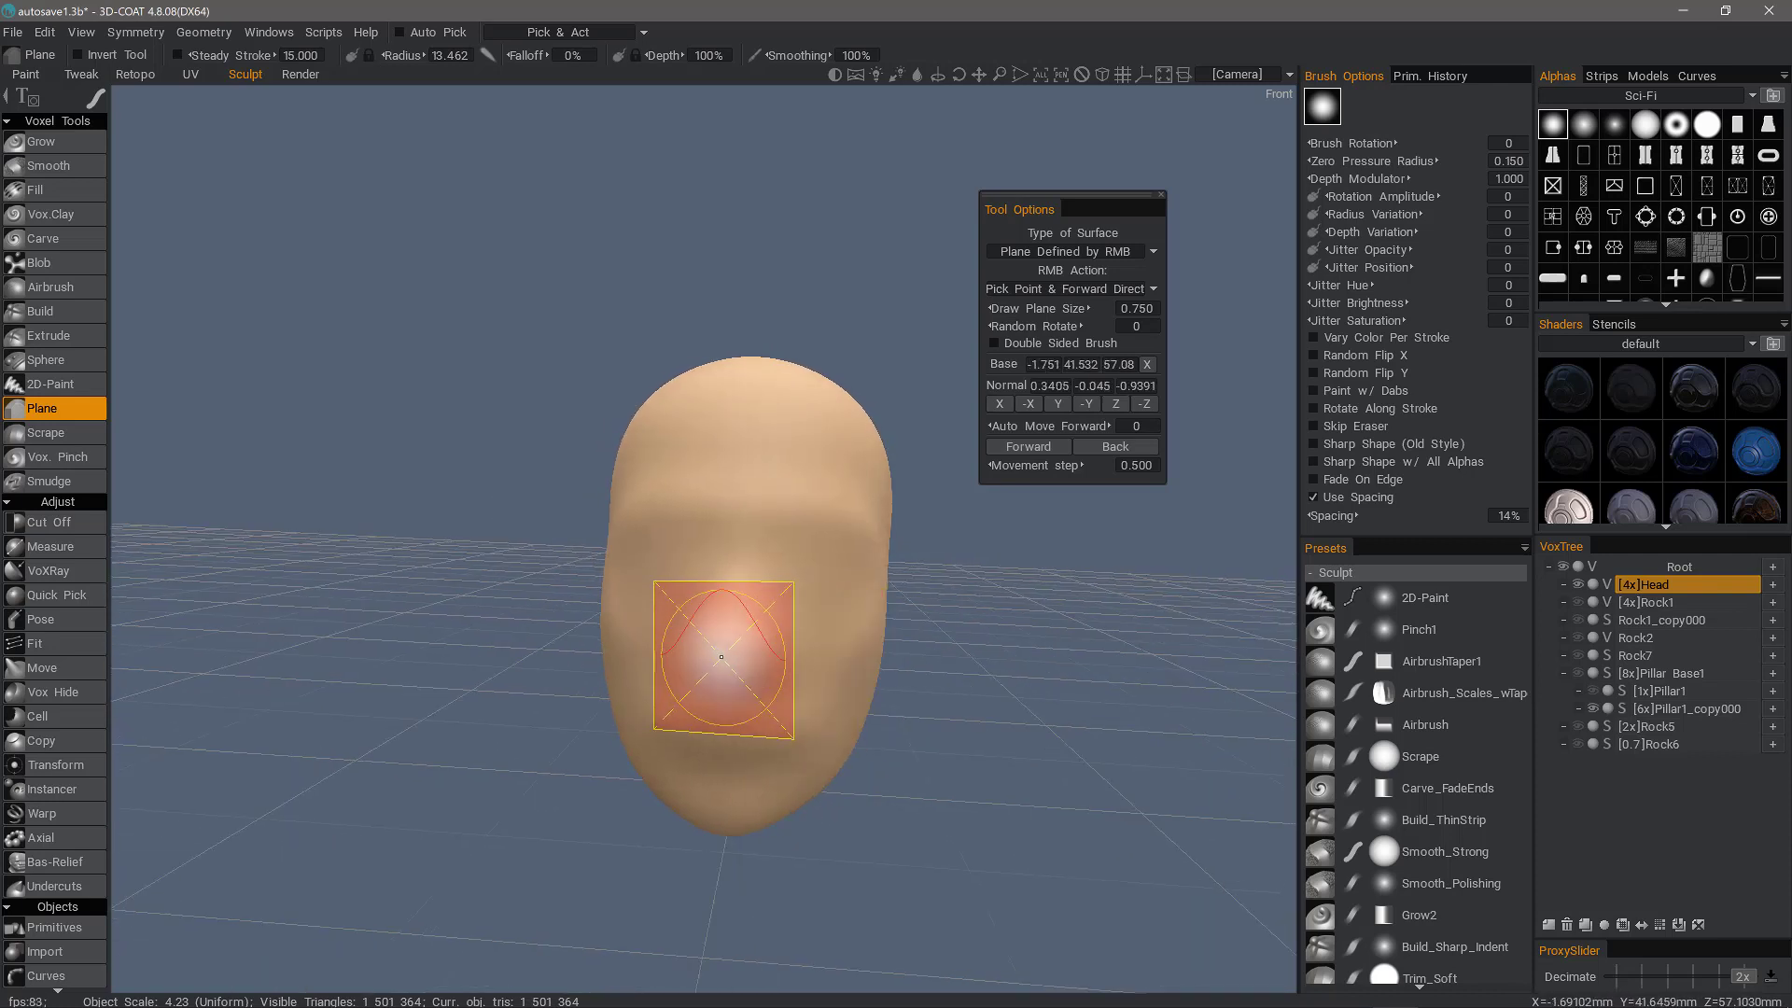
left_click(1080, 289)
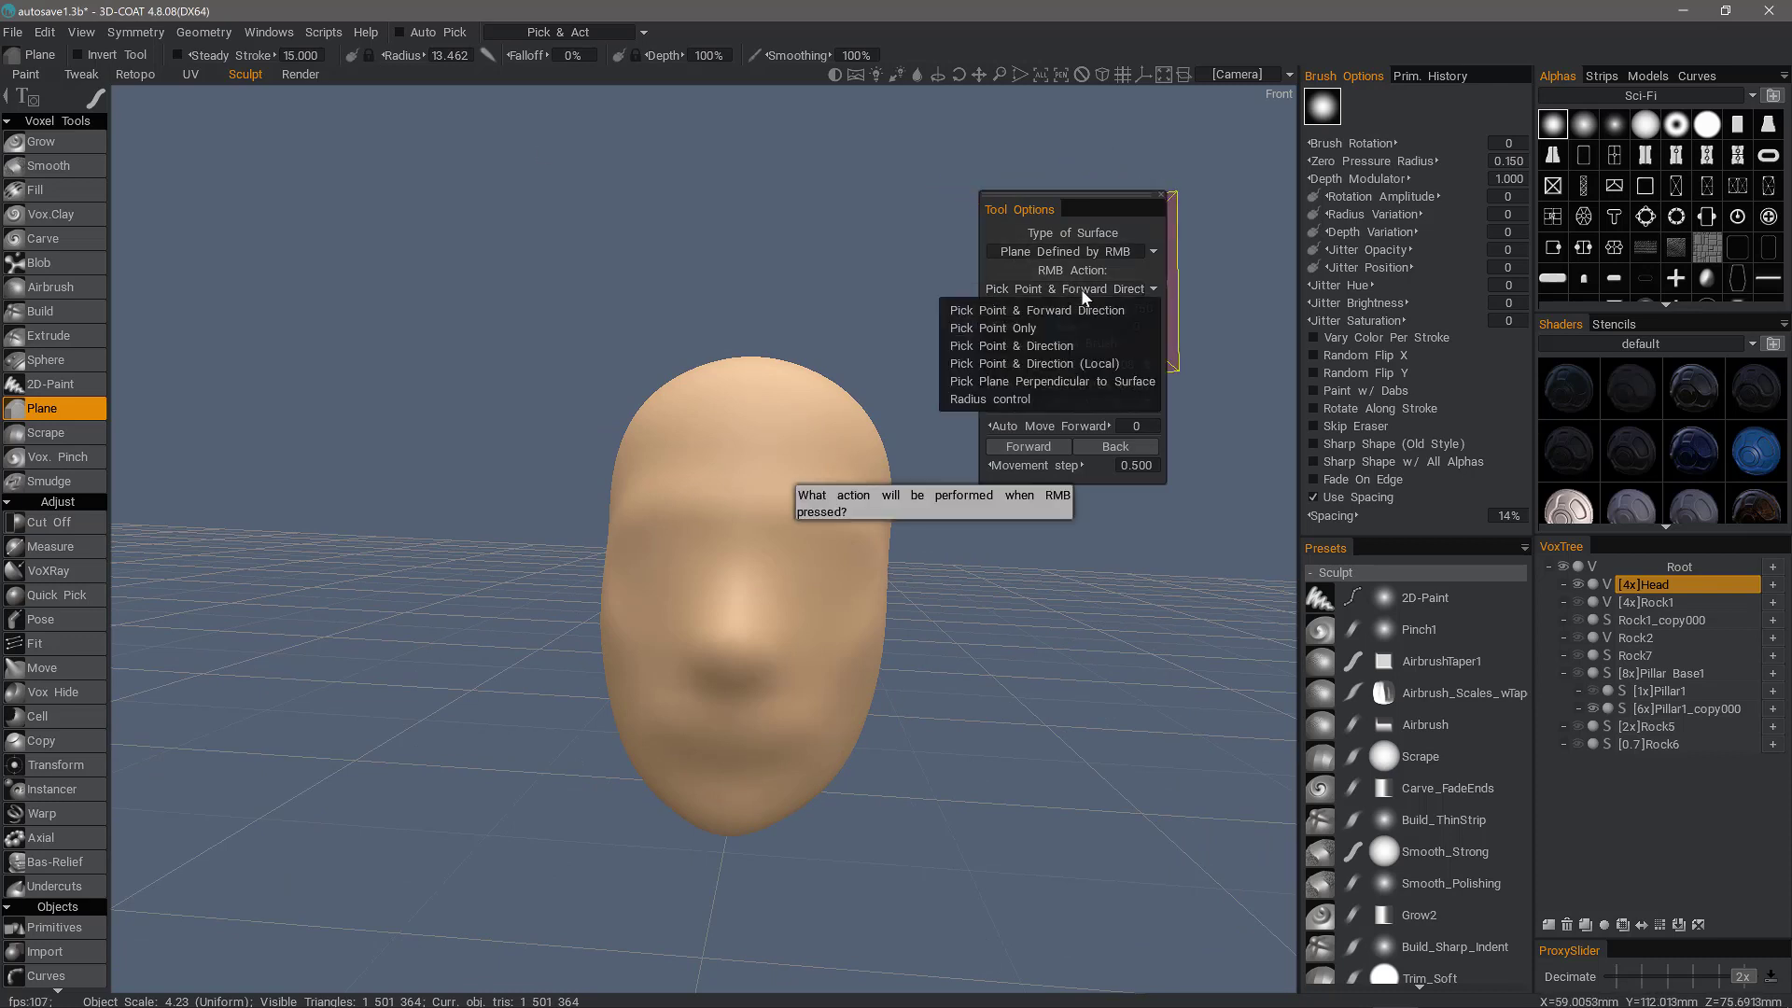
left_click(1053, 345)
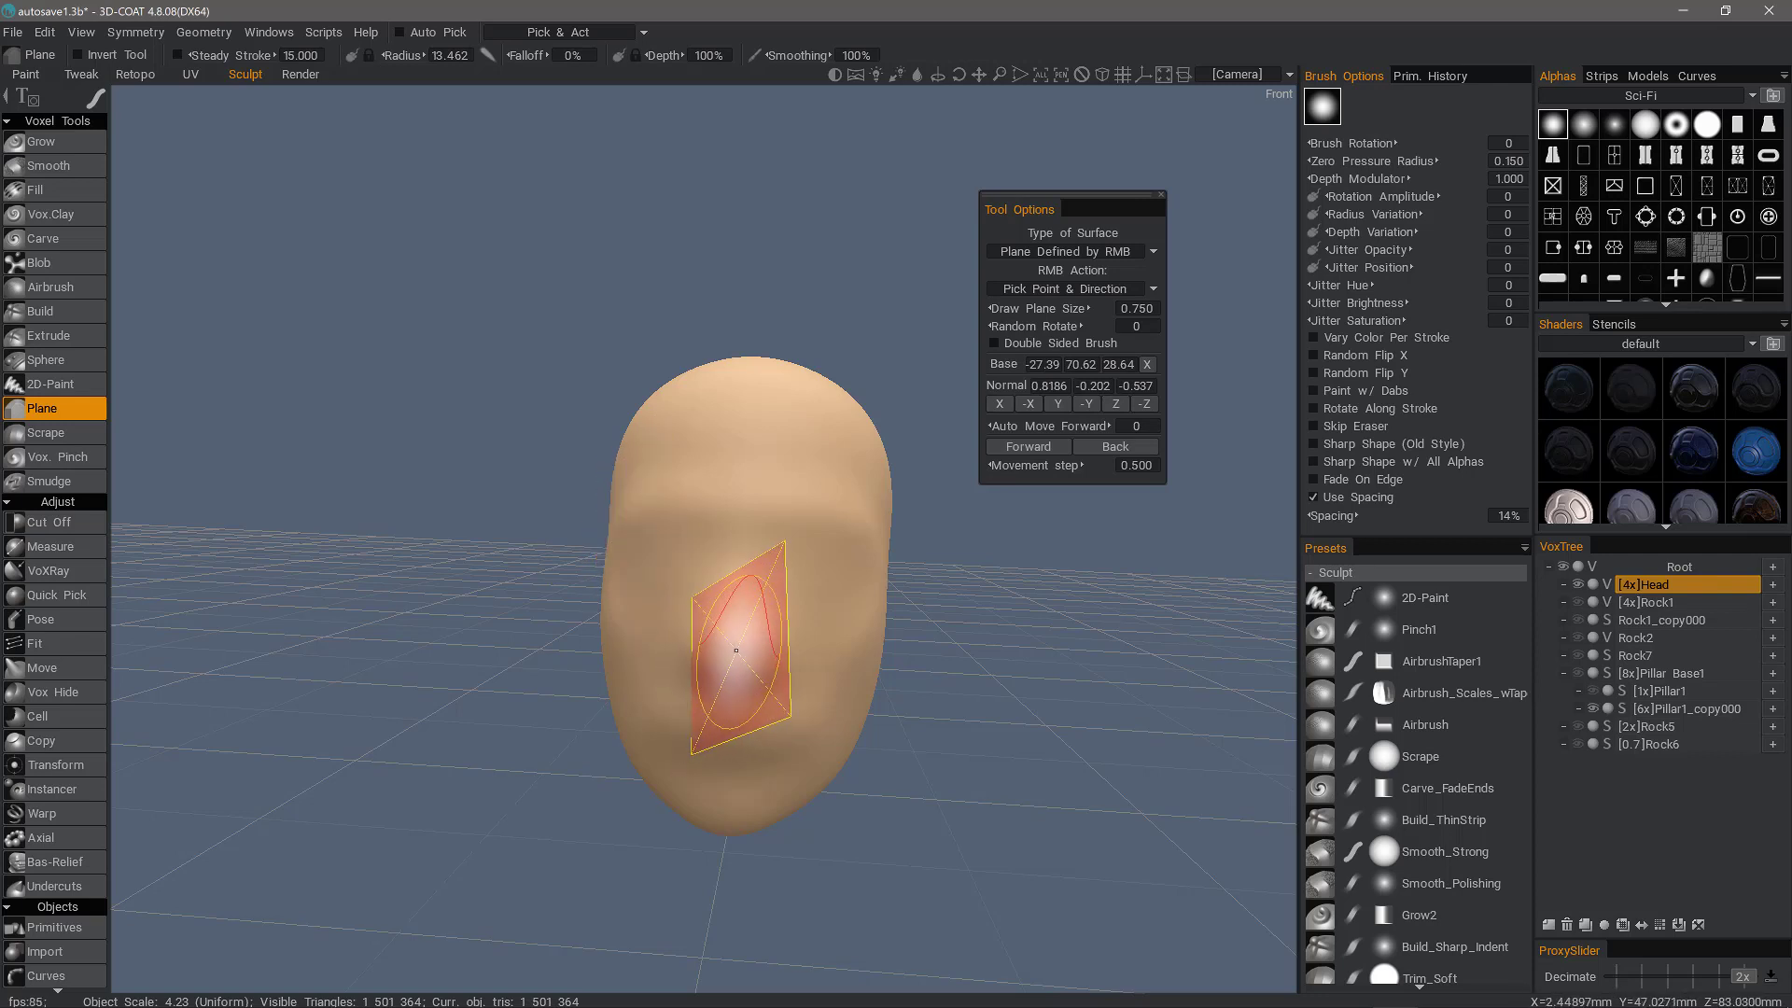
right_click(733, 650)
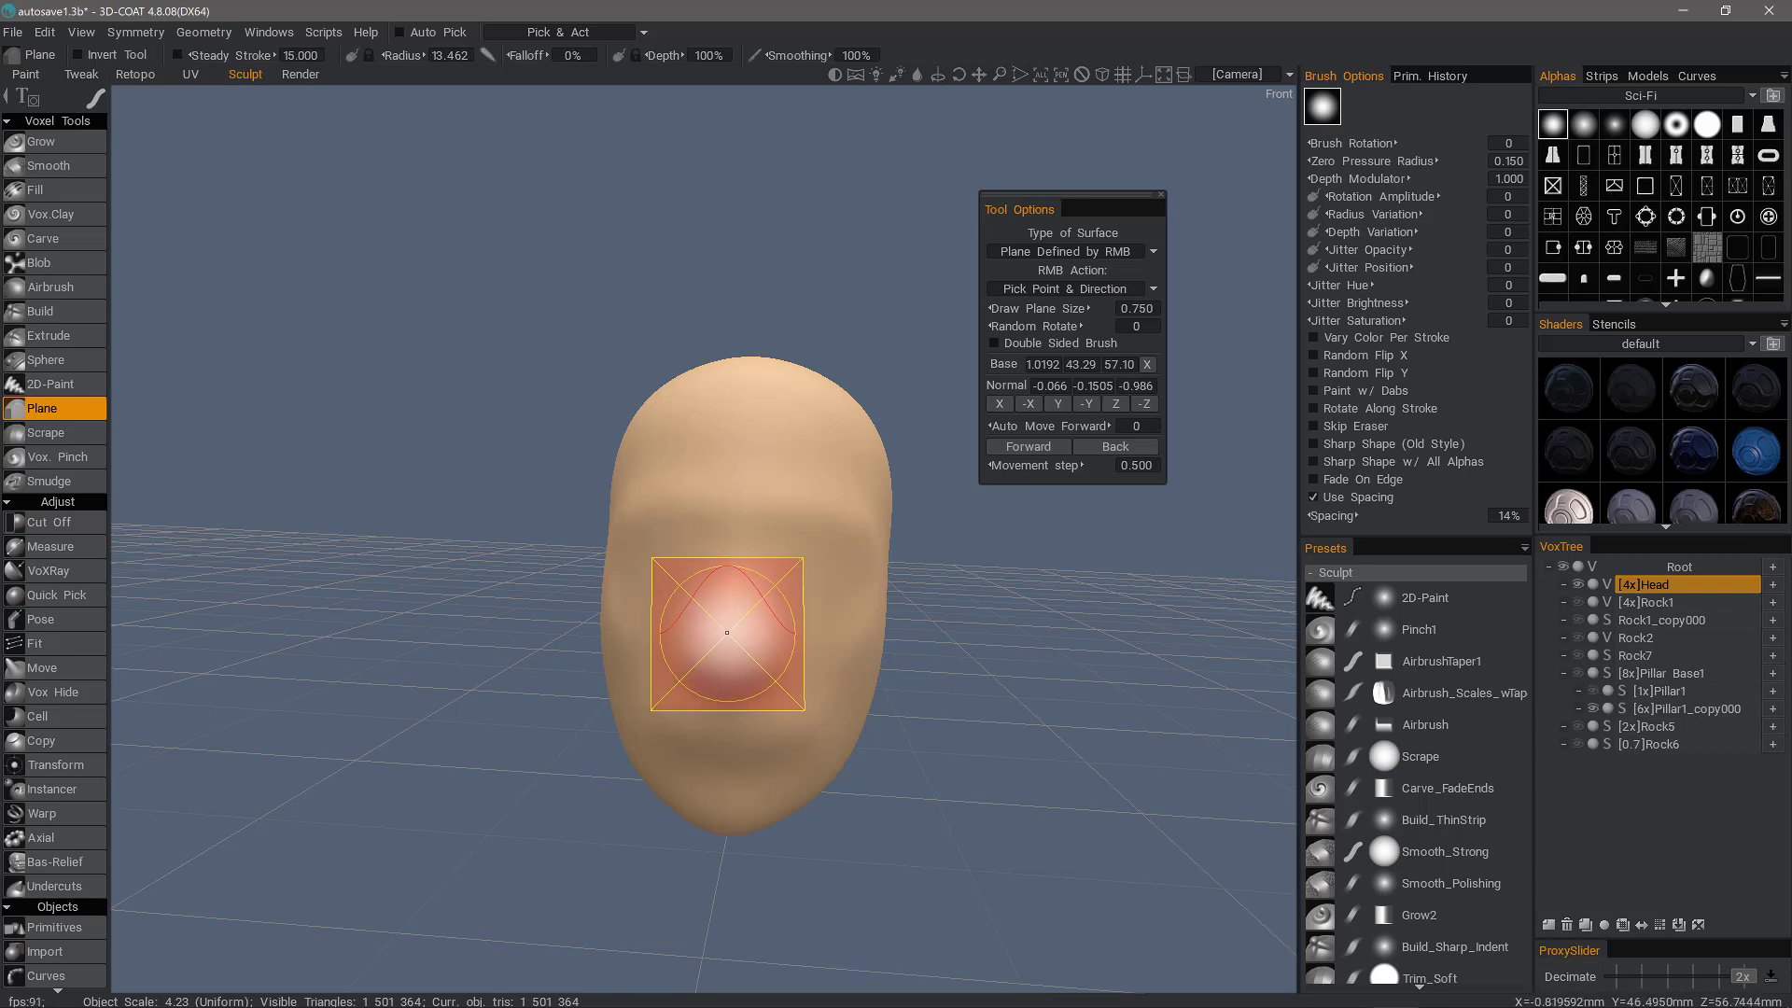
key("KP_Add")
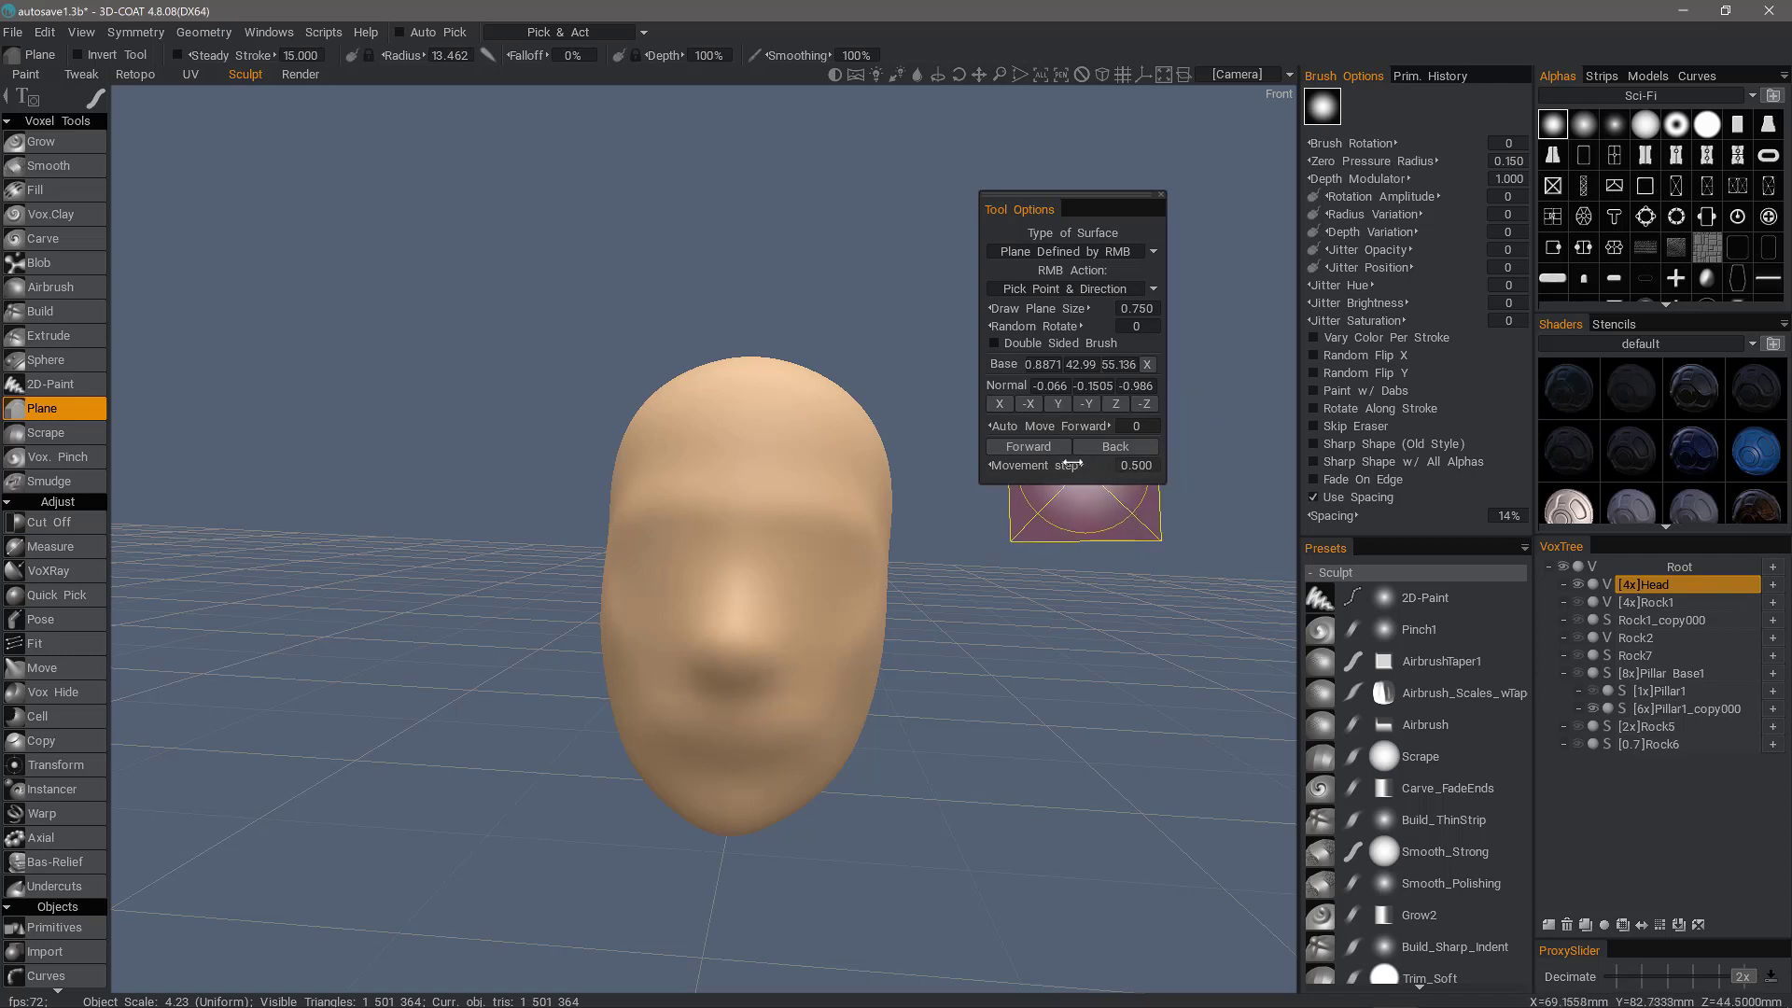
Step: Set the plane's movement step to 1 and advance the plane several steps into the nose
left_click(1141, 465)
type("1")
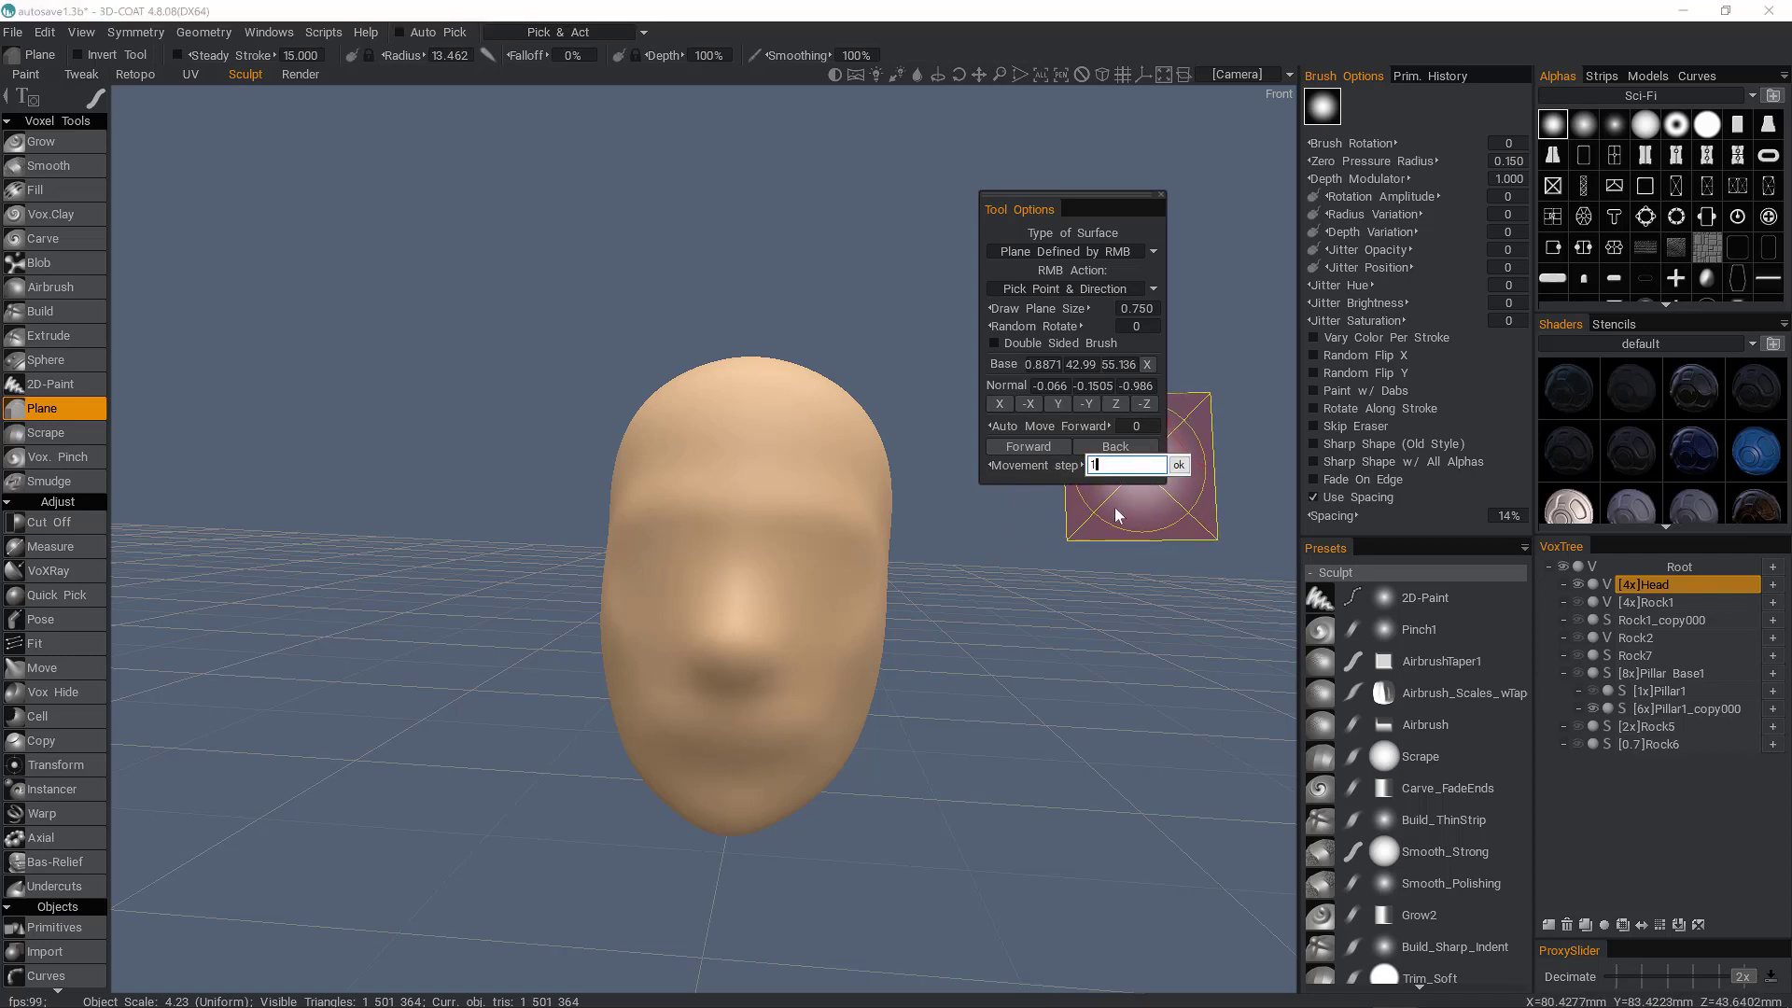
key("Return")
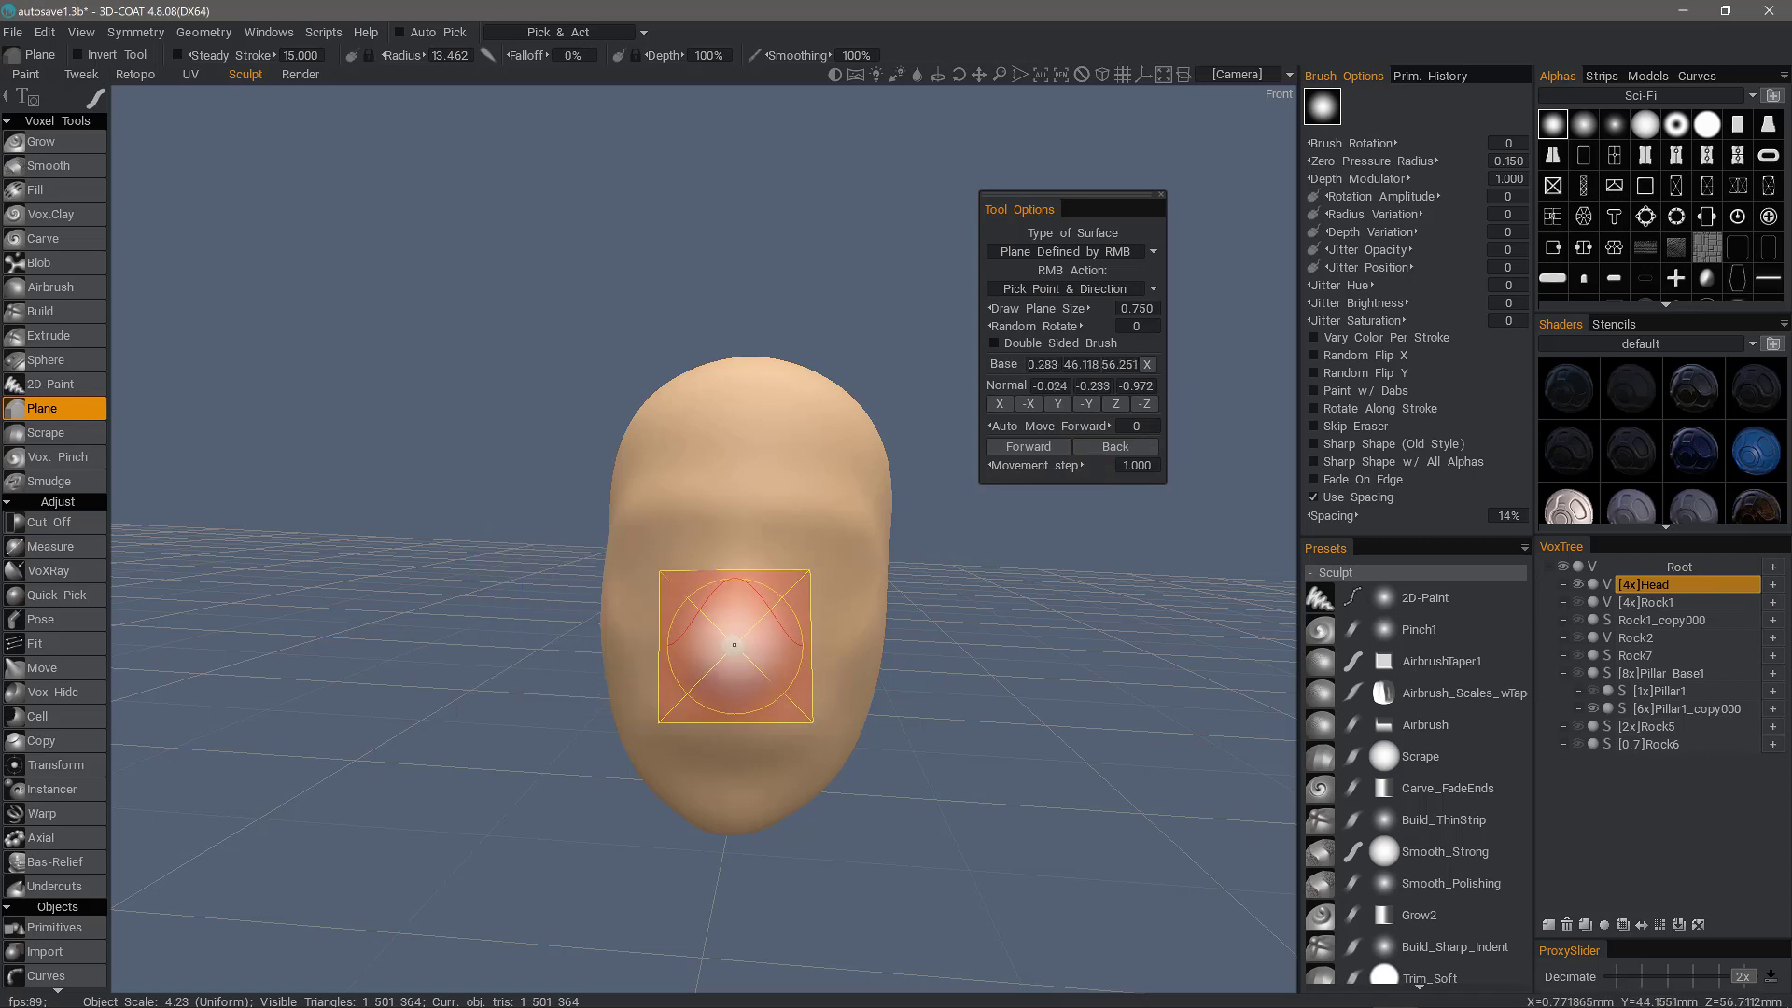
key("KP_Add")
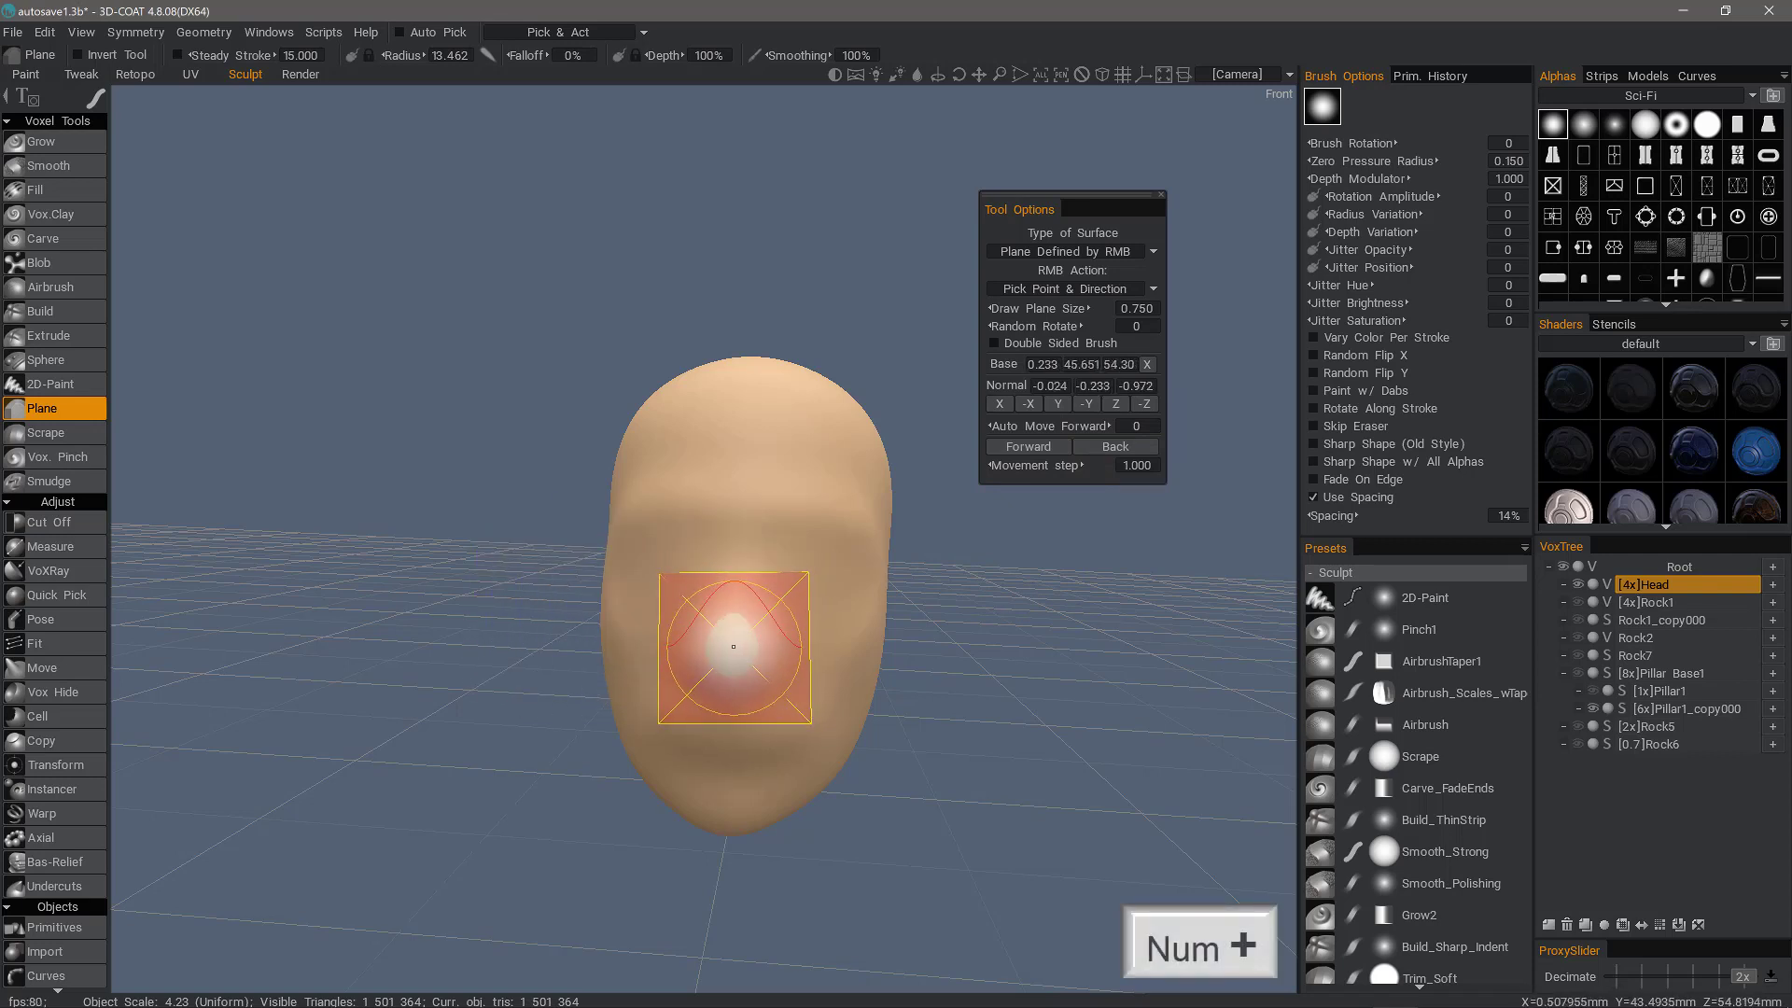
key("KP_Add")
key("KP_Add")
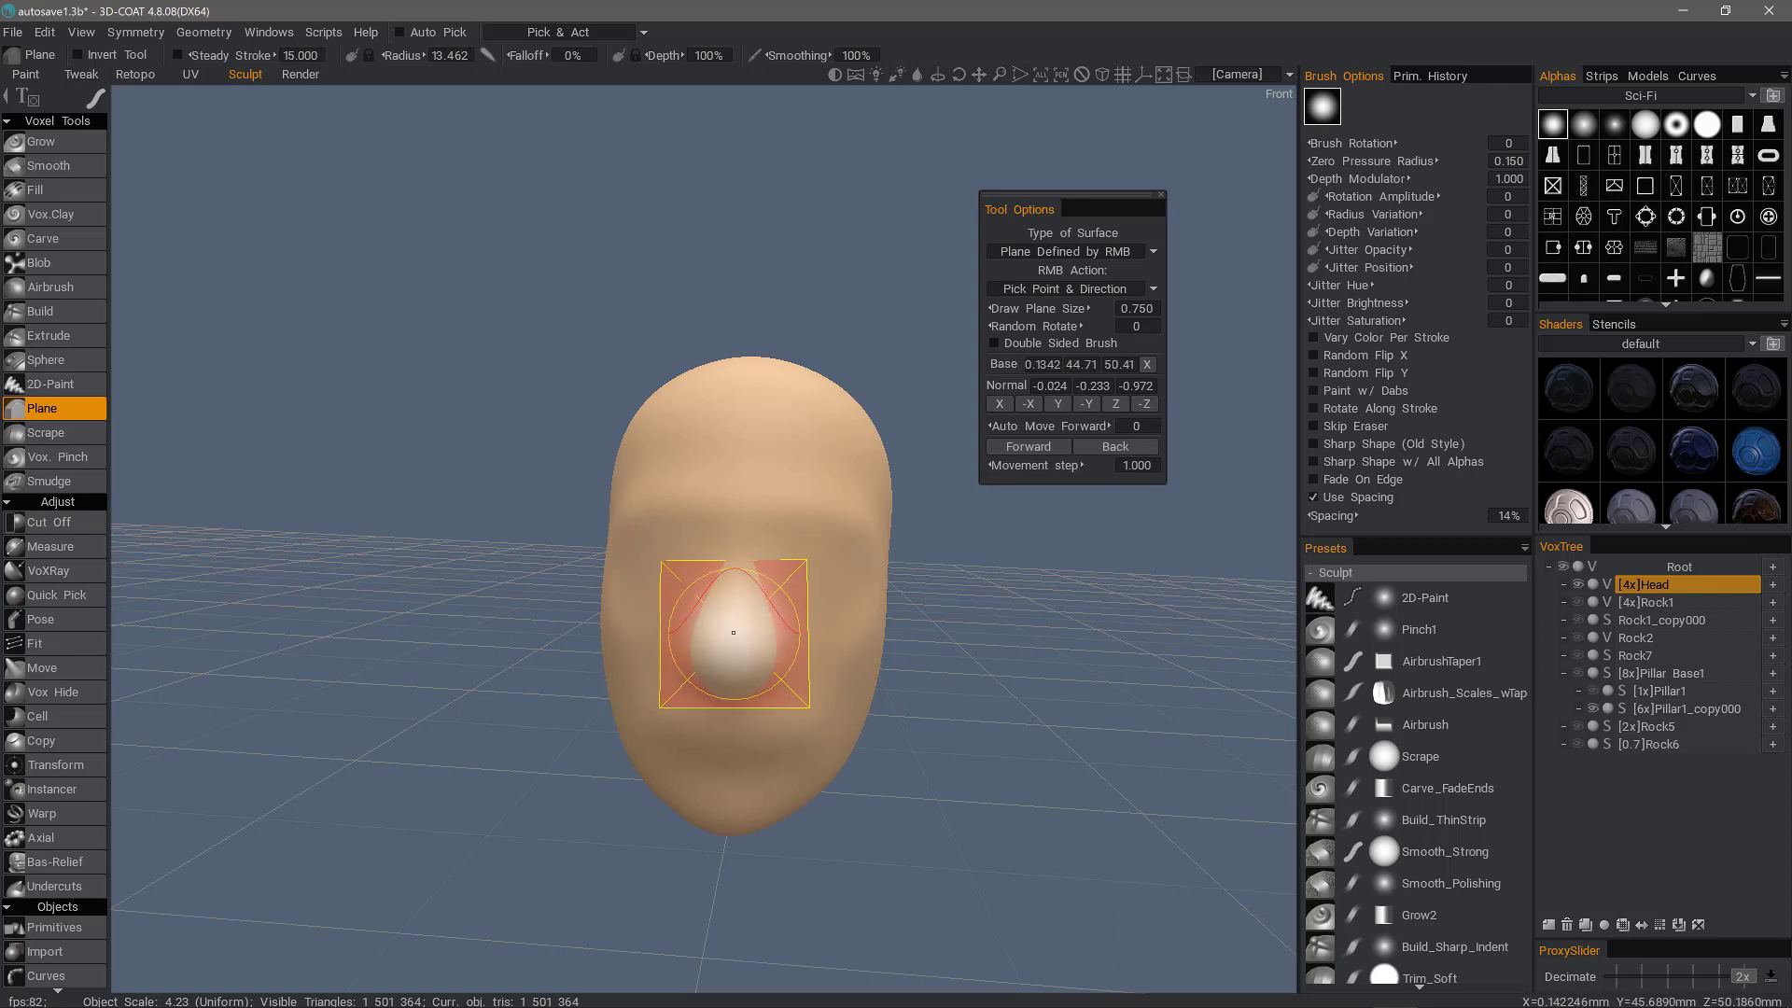
key("KP_Add")
Step: Flatten the nose and the area between the brows down to the plane, and undo the stroke
mouse_move(738, 651)
left_mouse_down()
mouse_move(736, 504)
mouse_move(754, 672)
mouse_move(758, 595)
left_mouse_up()
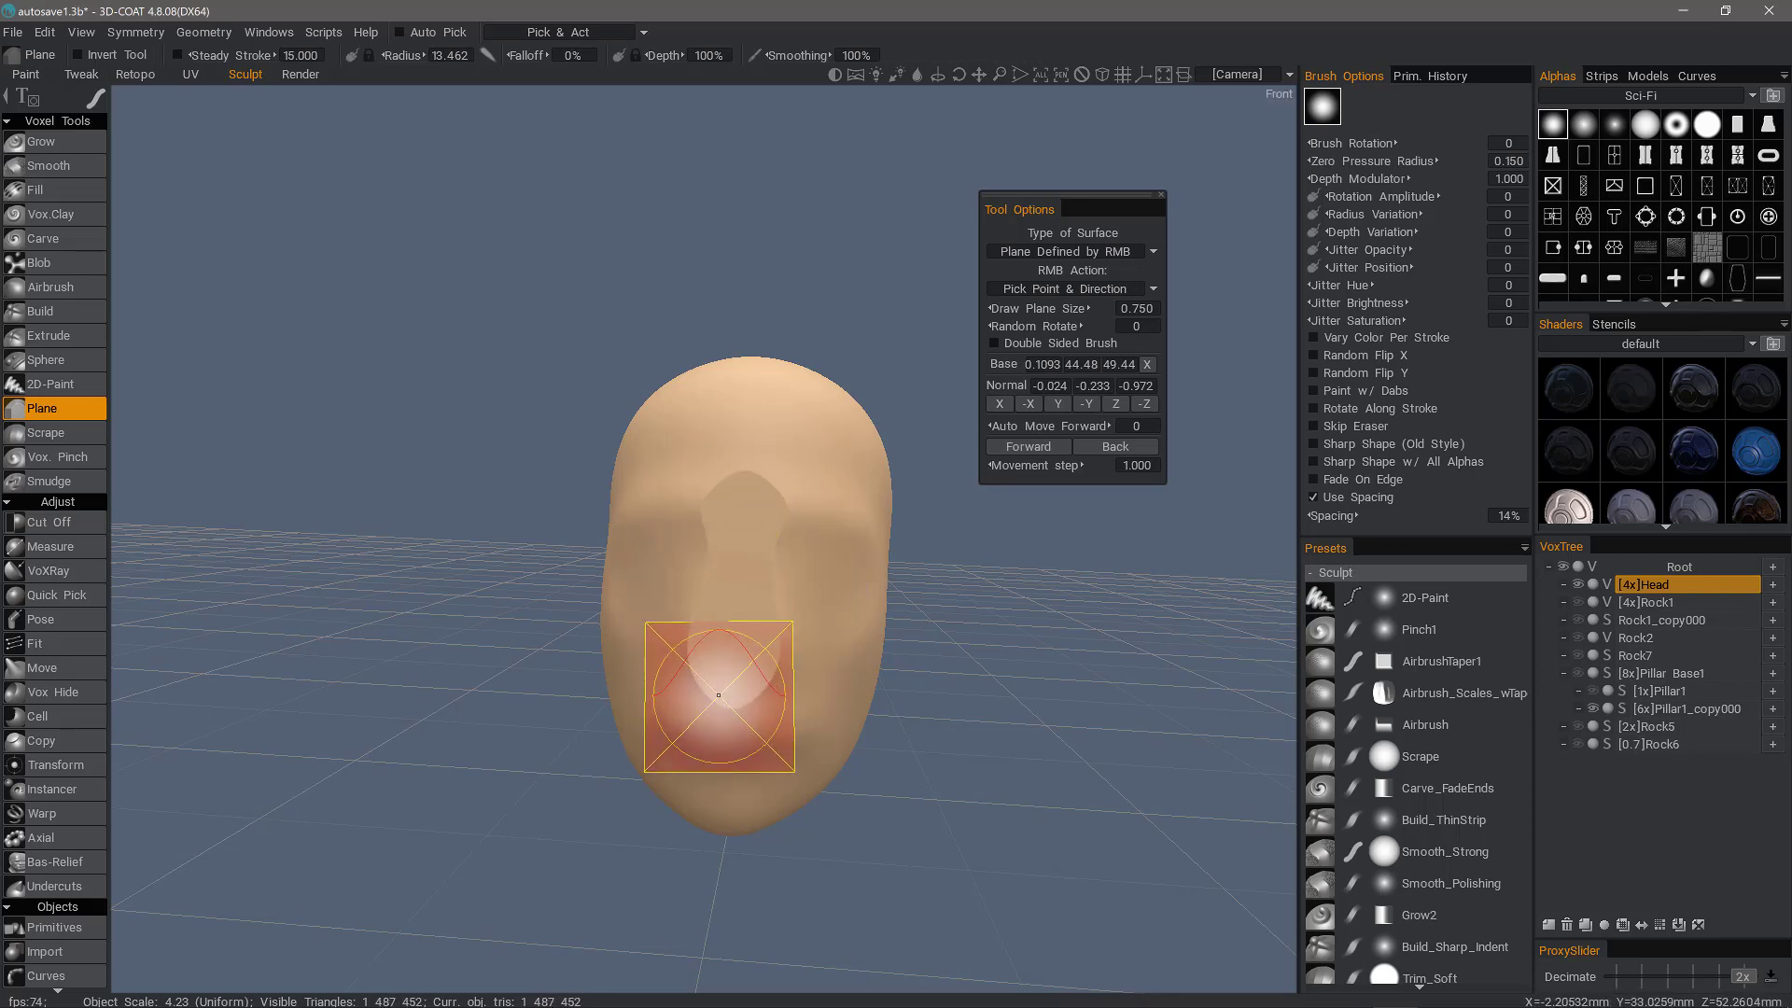
key("ctrl+z")
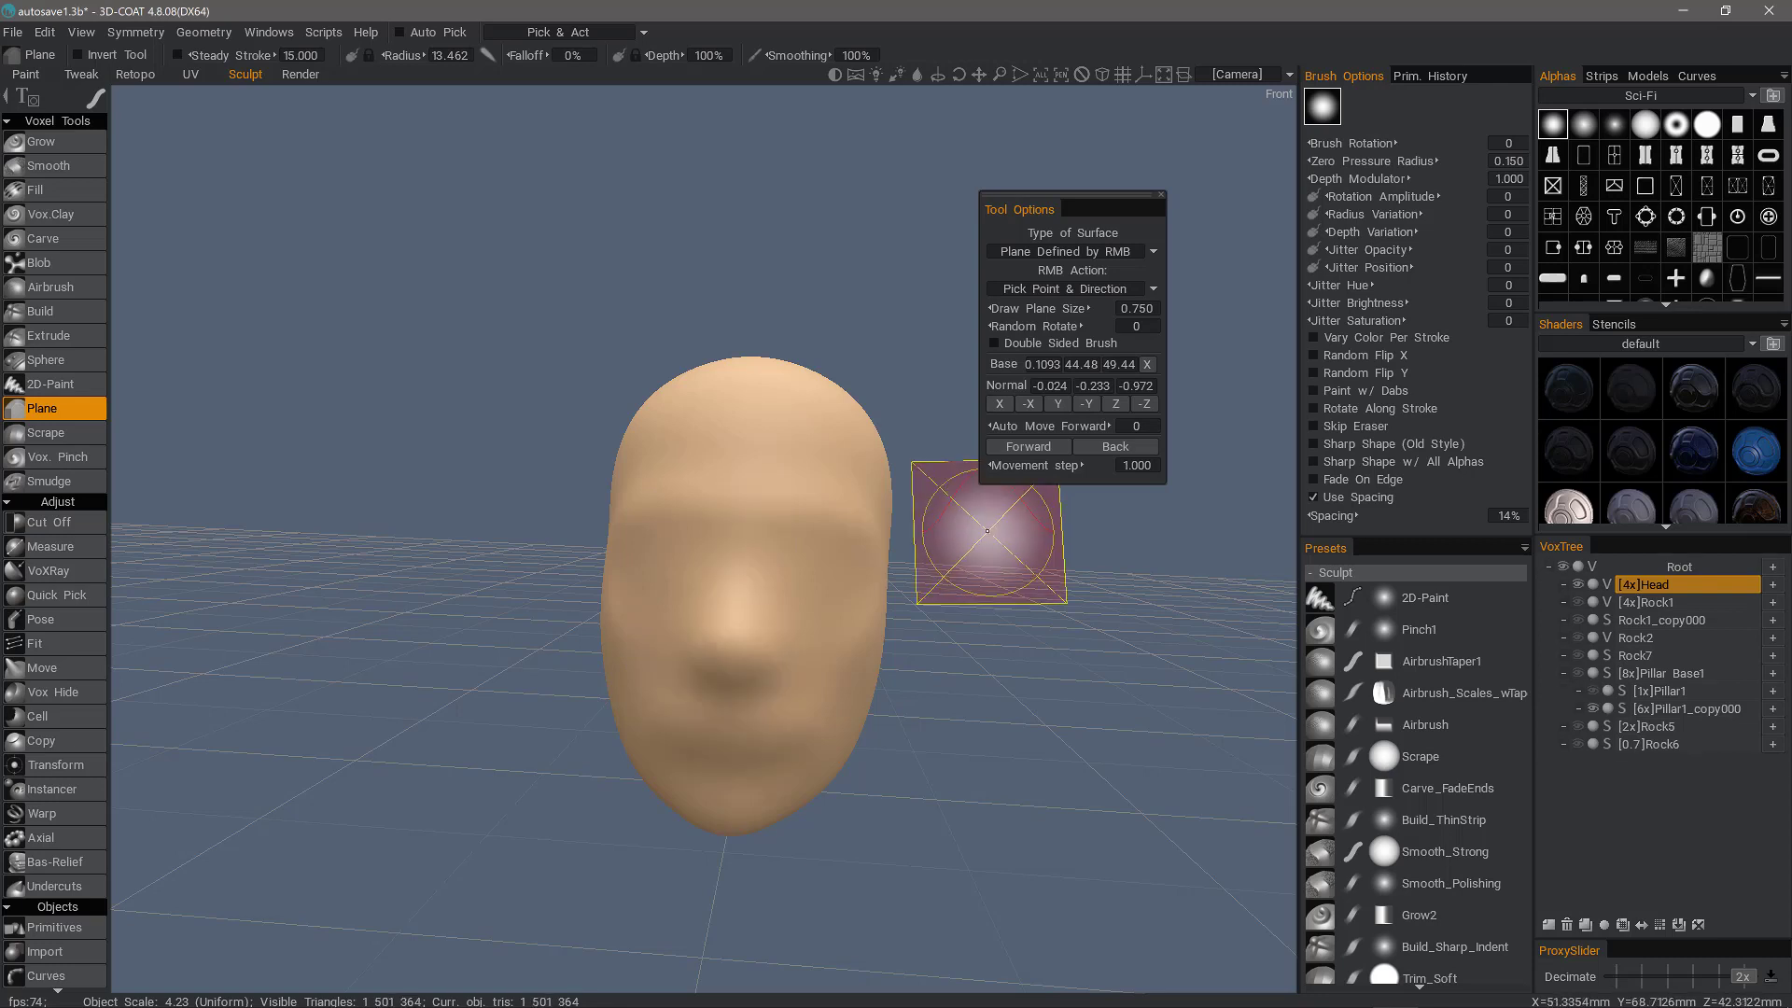
Step: Use the closed spline stroke mode to outline the nose from between the brows down to just above the upper lip
key("e")
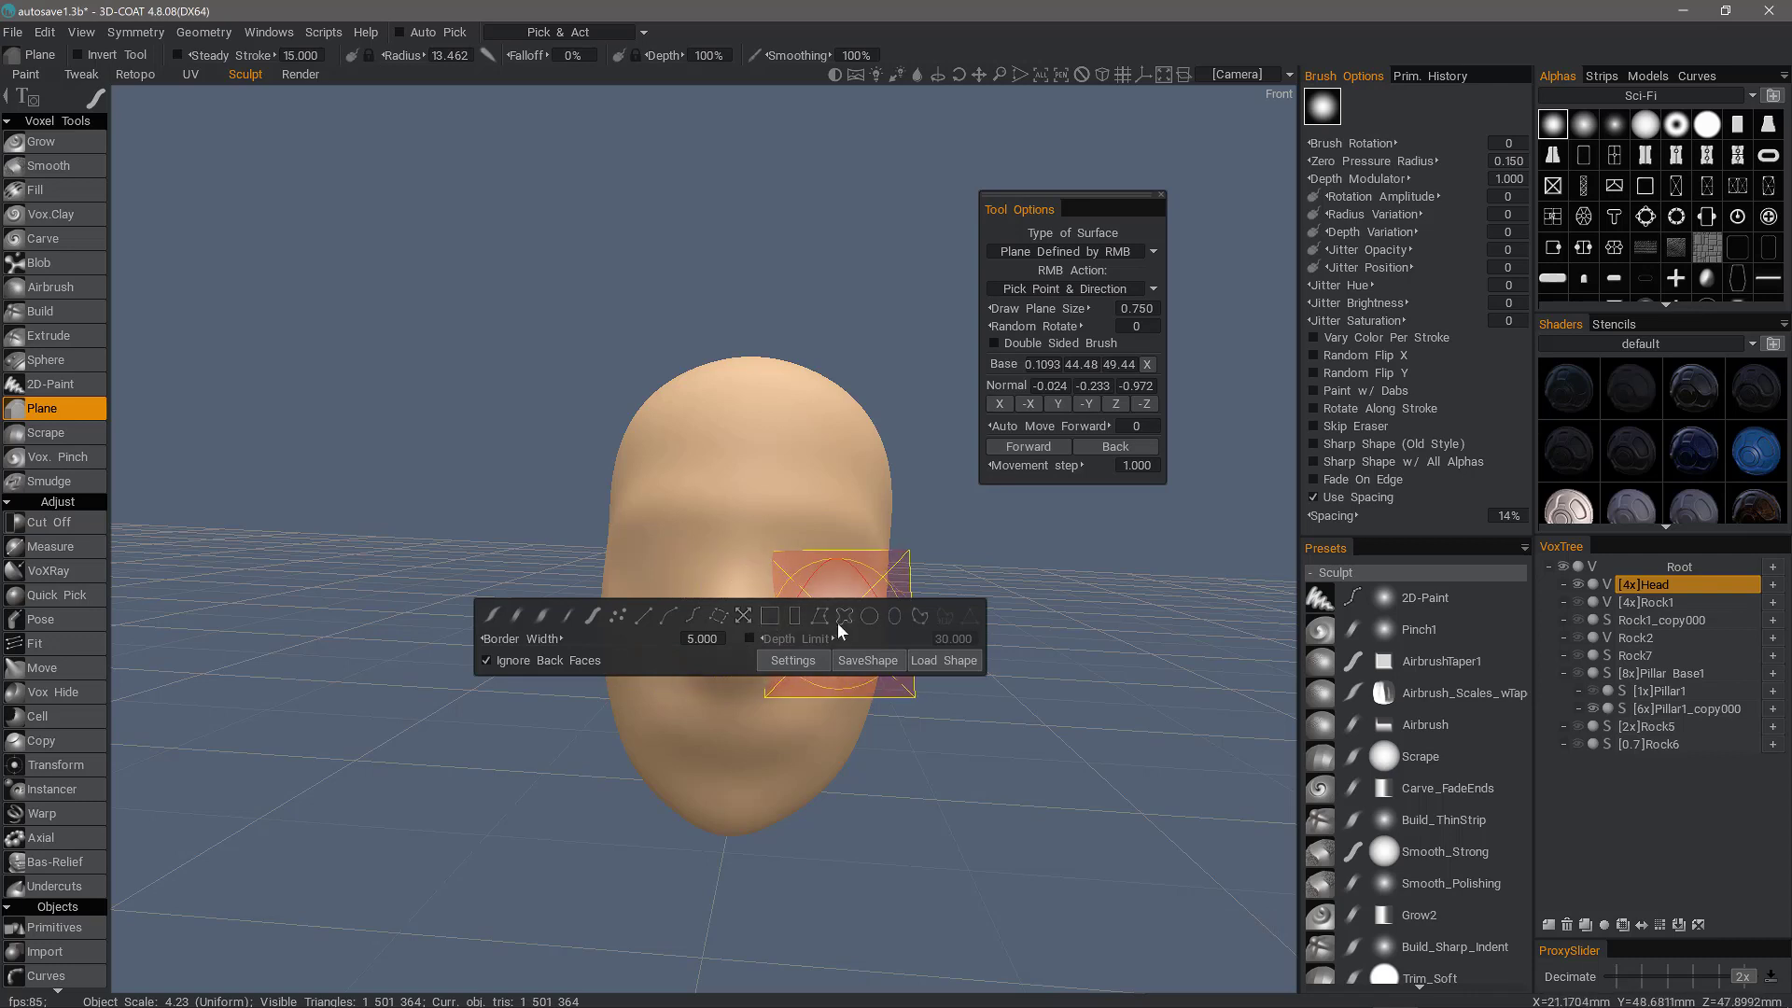
left_click(880, 620)
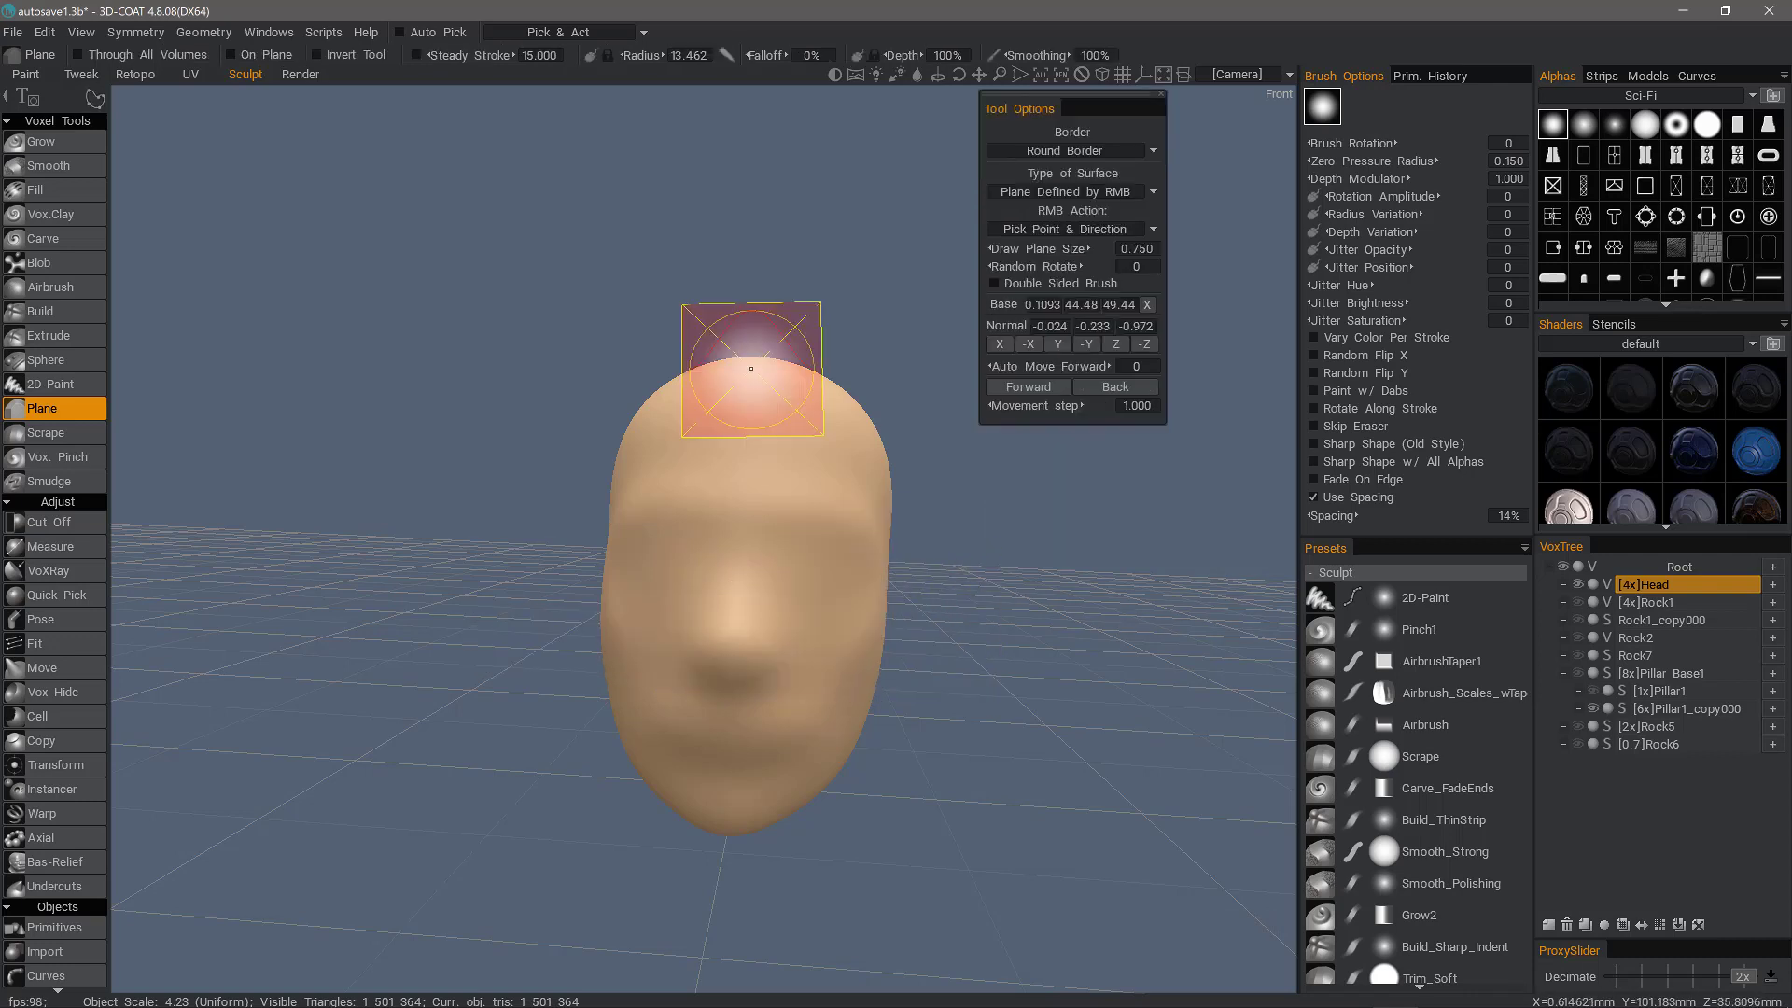
left_click(703, 533)
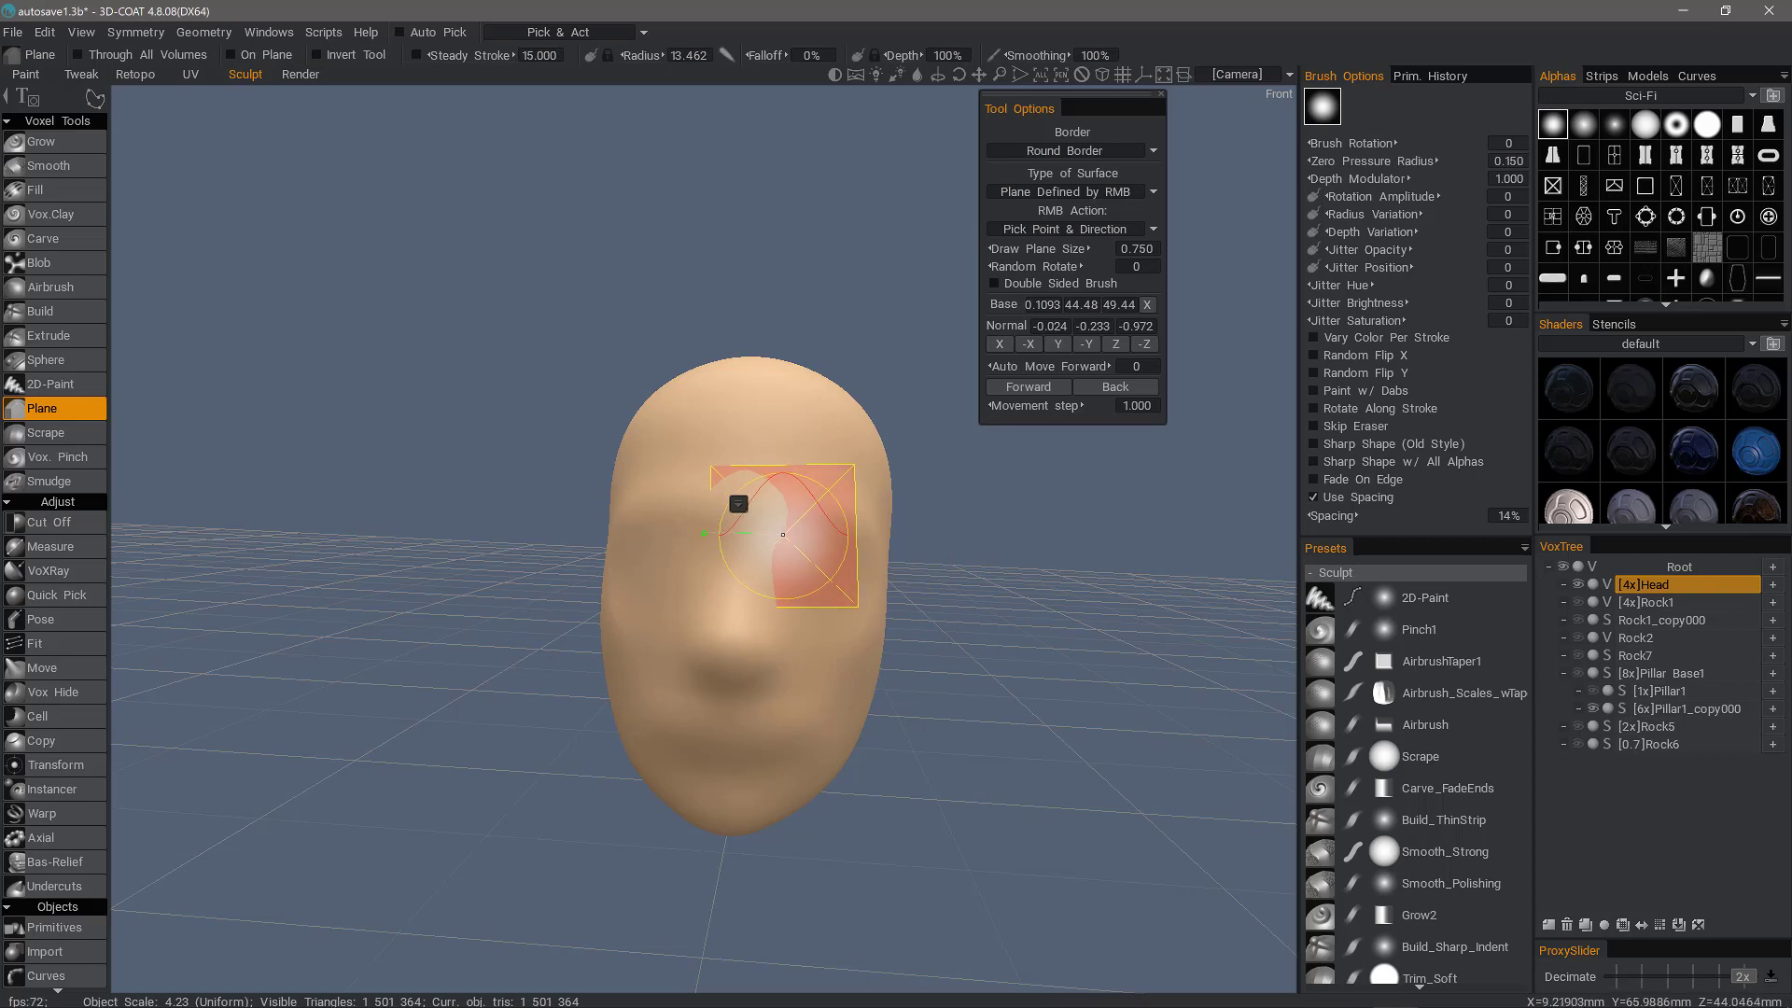
left_click(785, 535)
left_click(799, 660)
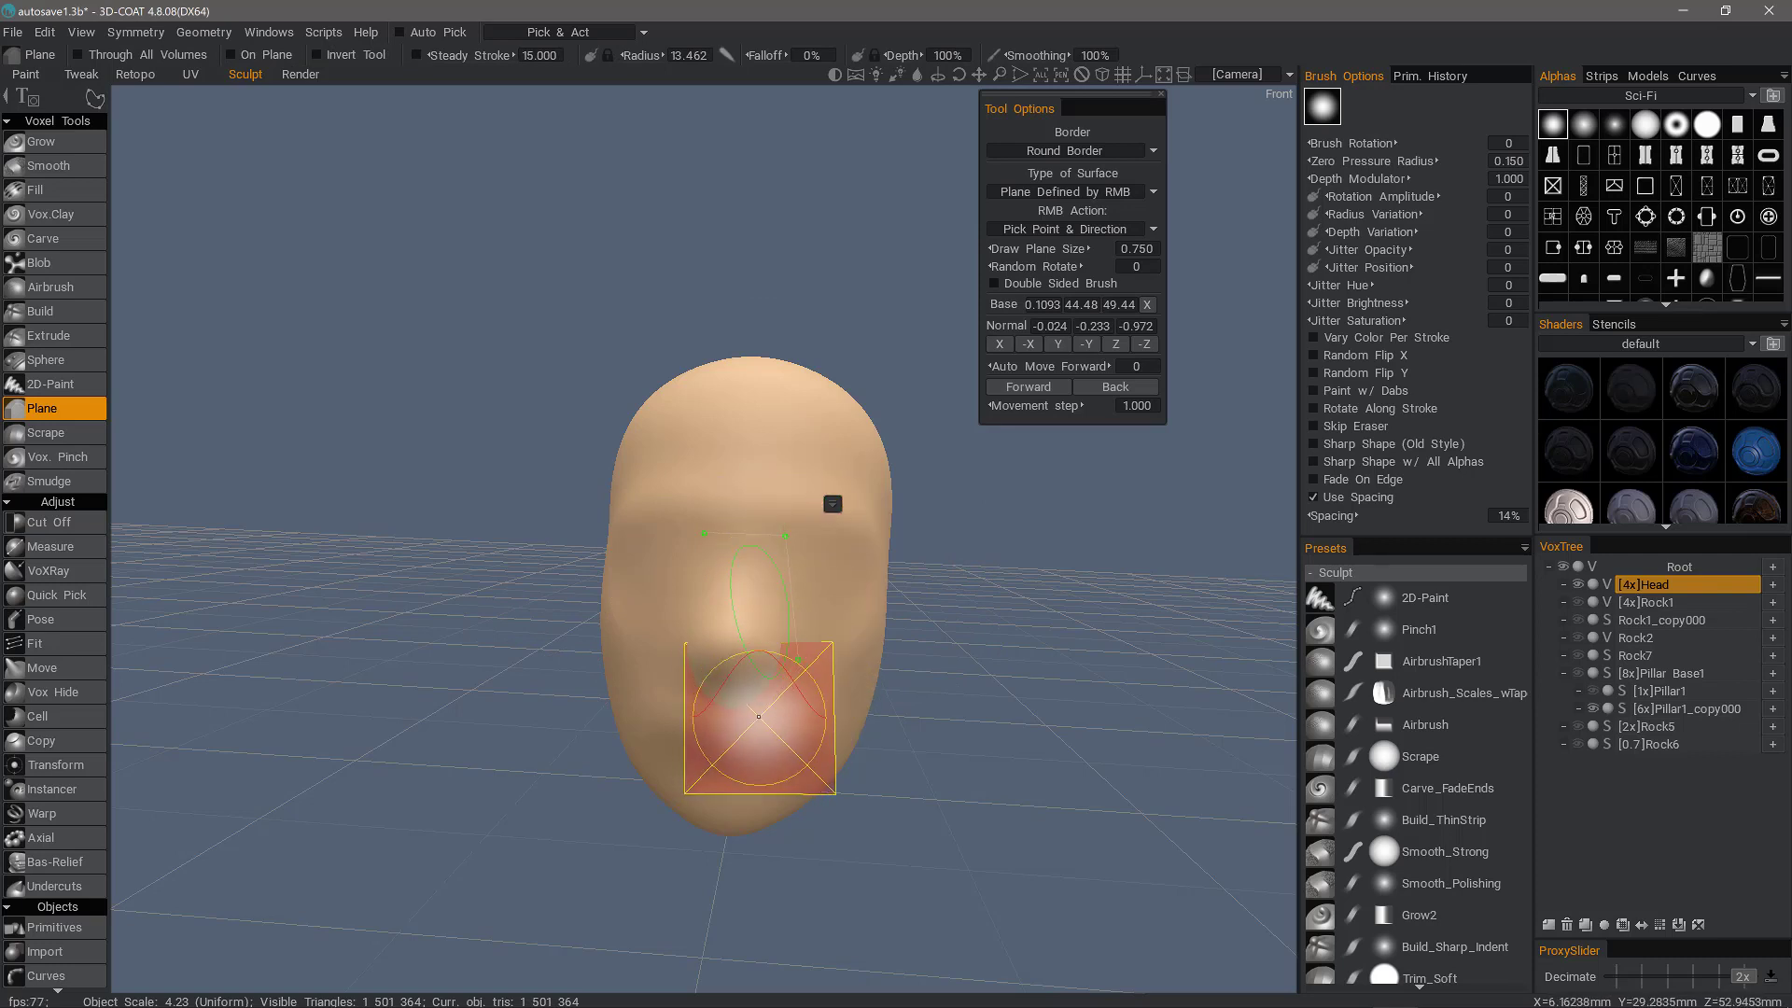
left_click(696, 713)
left_click(671, 654)
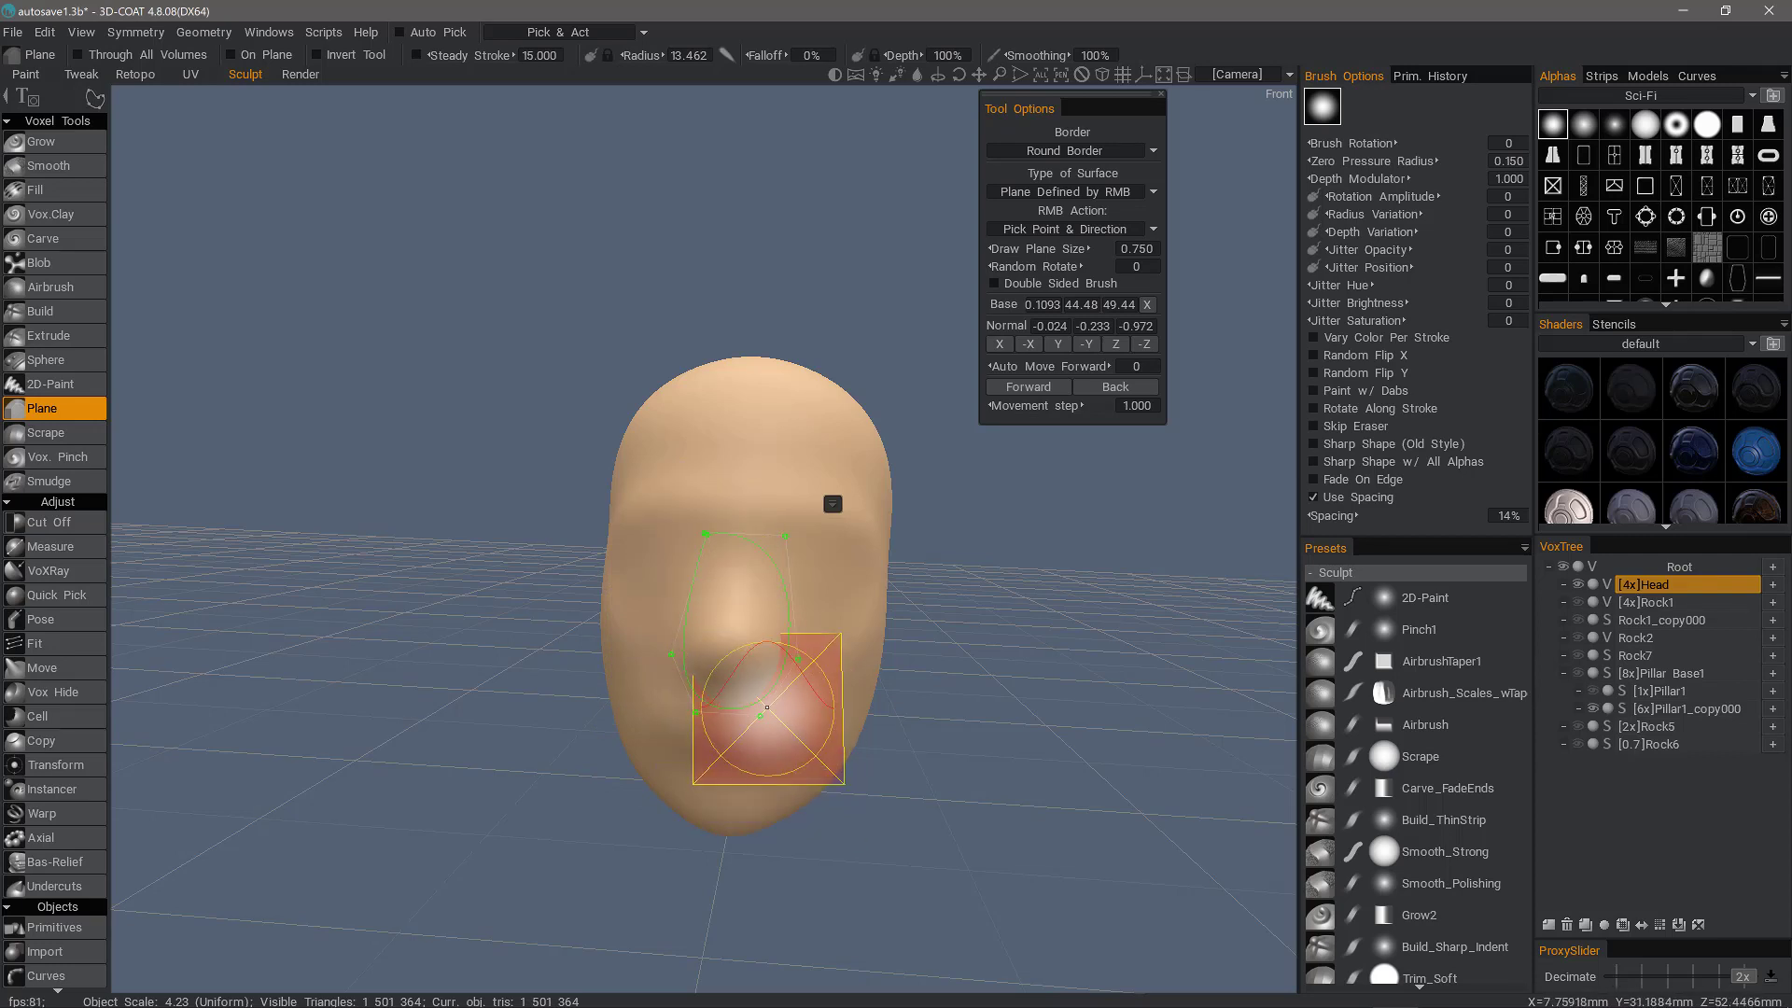
Step: Flatten the nose inside the spline outline to the defined plane and clear the outline
key("Escape")
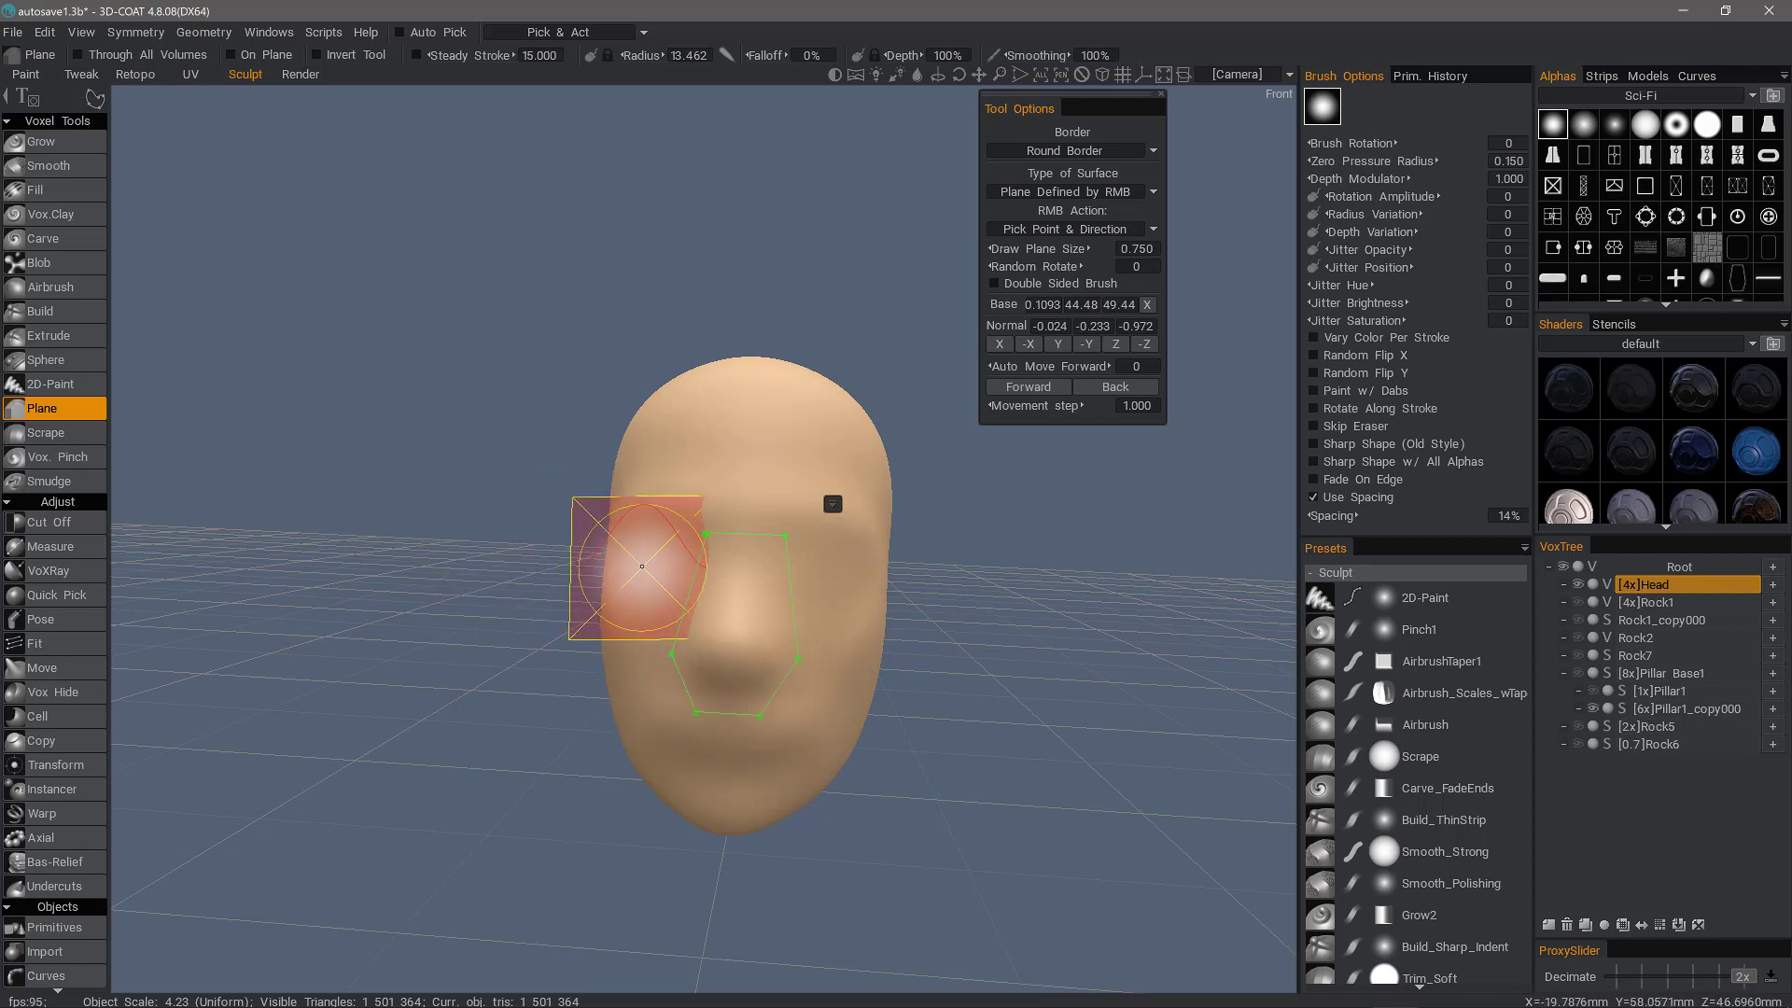
key("Return")
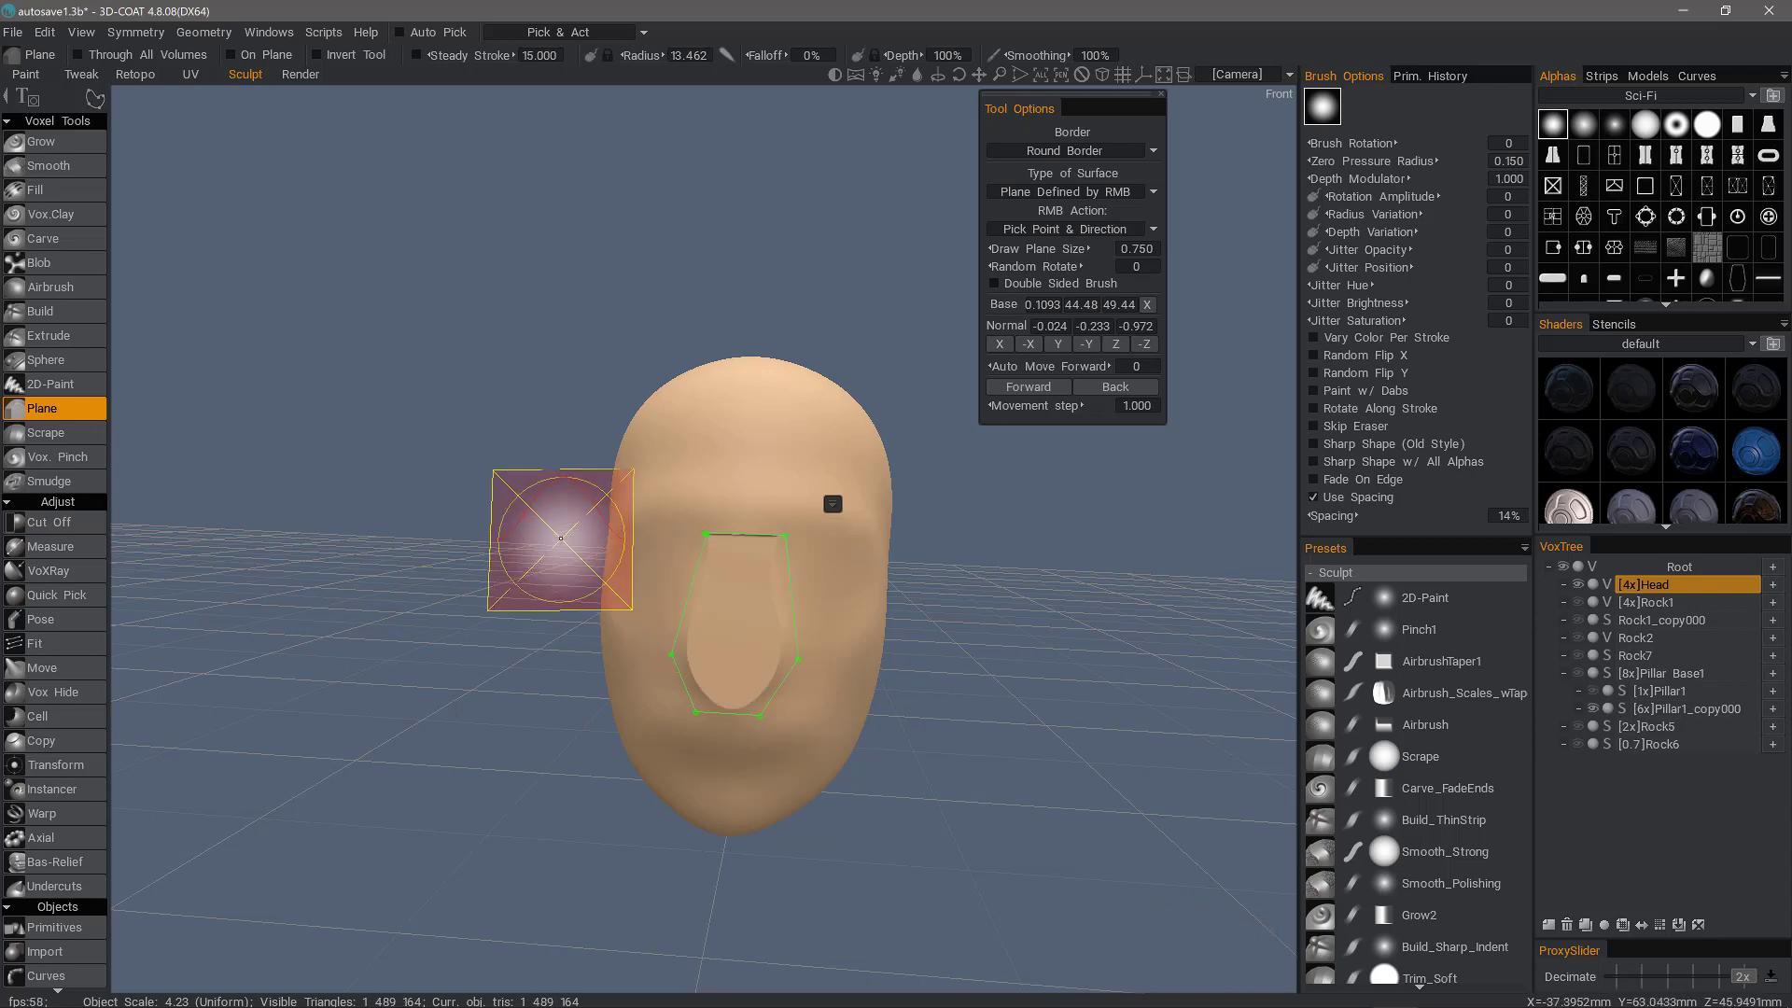
key("Escape")
Step: Set the Plane tool's surface type to Surface Defined by 4 Points and move its options window away from the surface type's original position
mouse_move(541, 441)
left_mouse_down()
mouse_move(520, 400)
mouse_move(513, 620)
mouse_move(572, 712)
mouse_move(608, 708)
left_mouse_up()
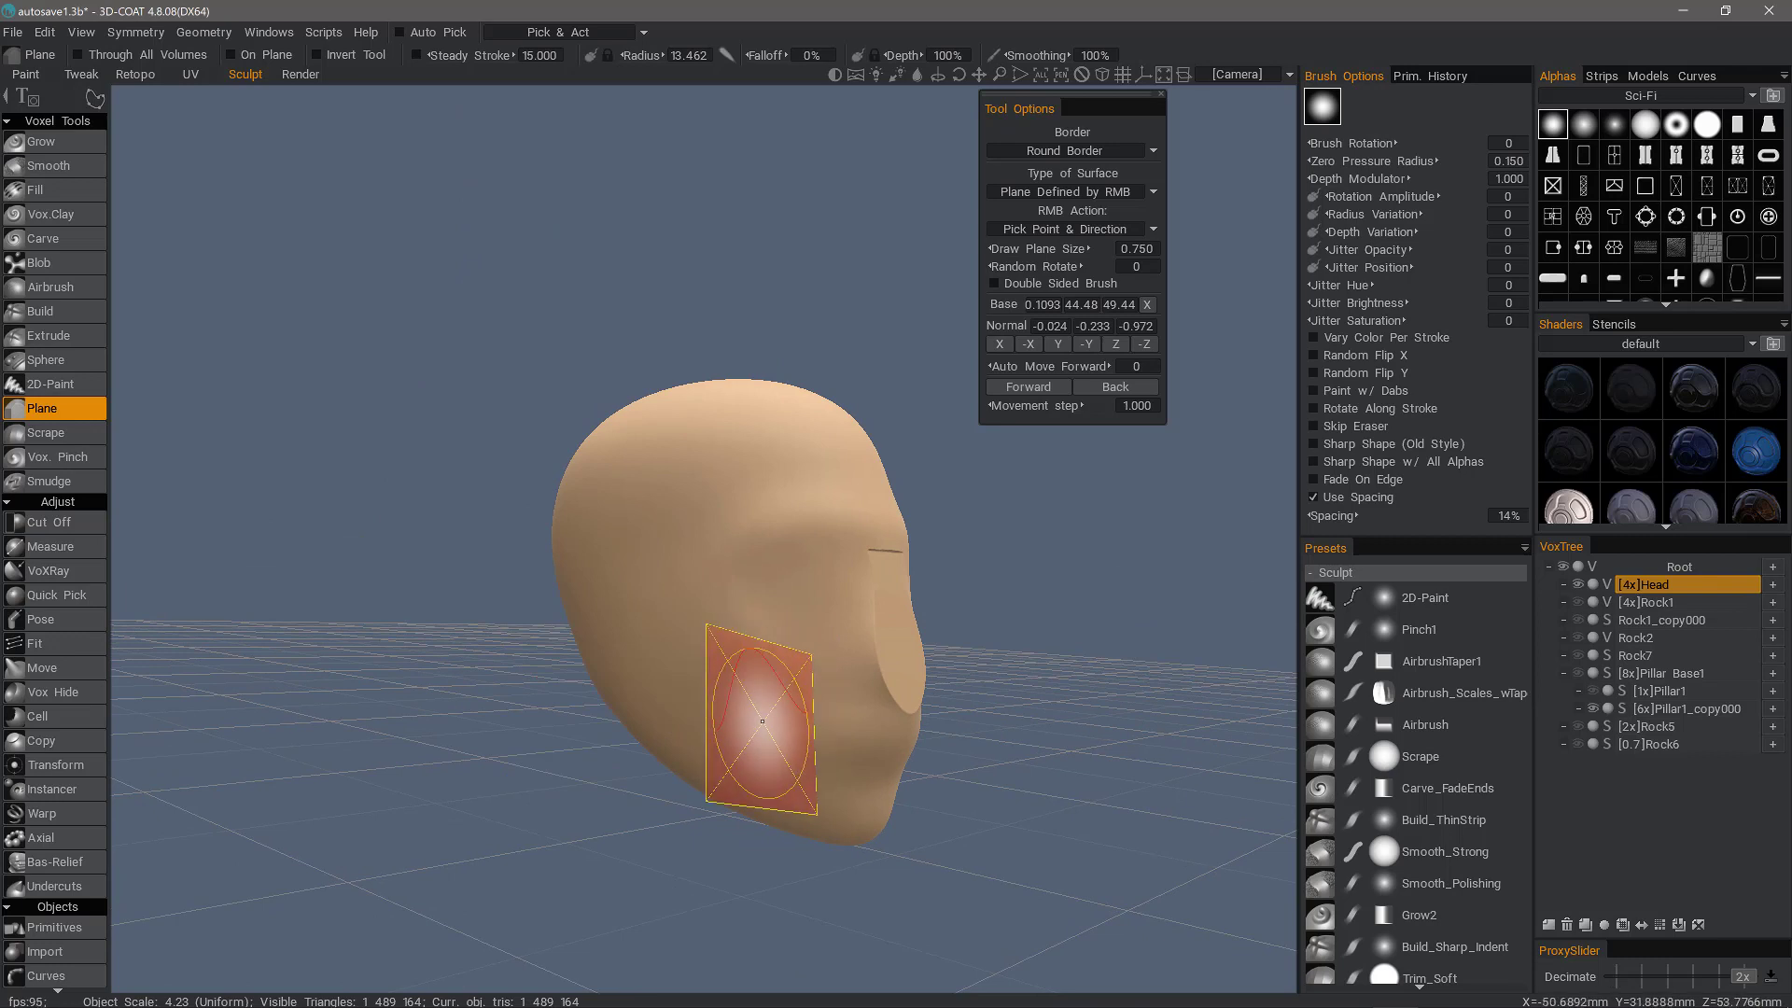
left_click(1079, 191)
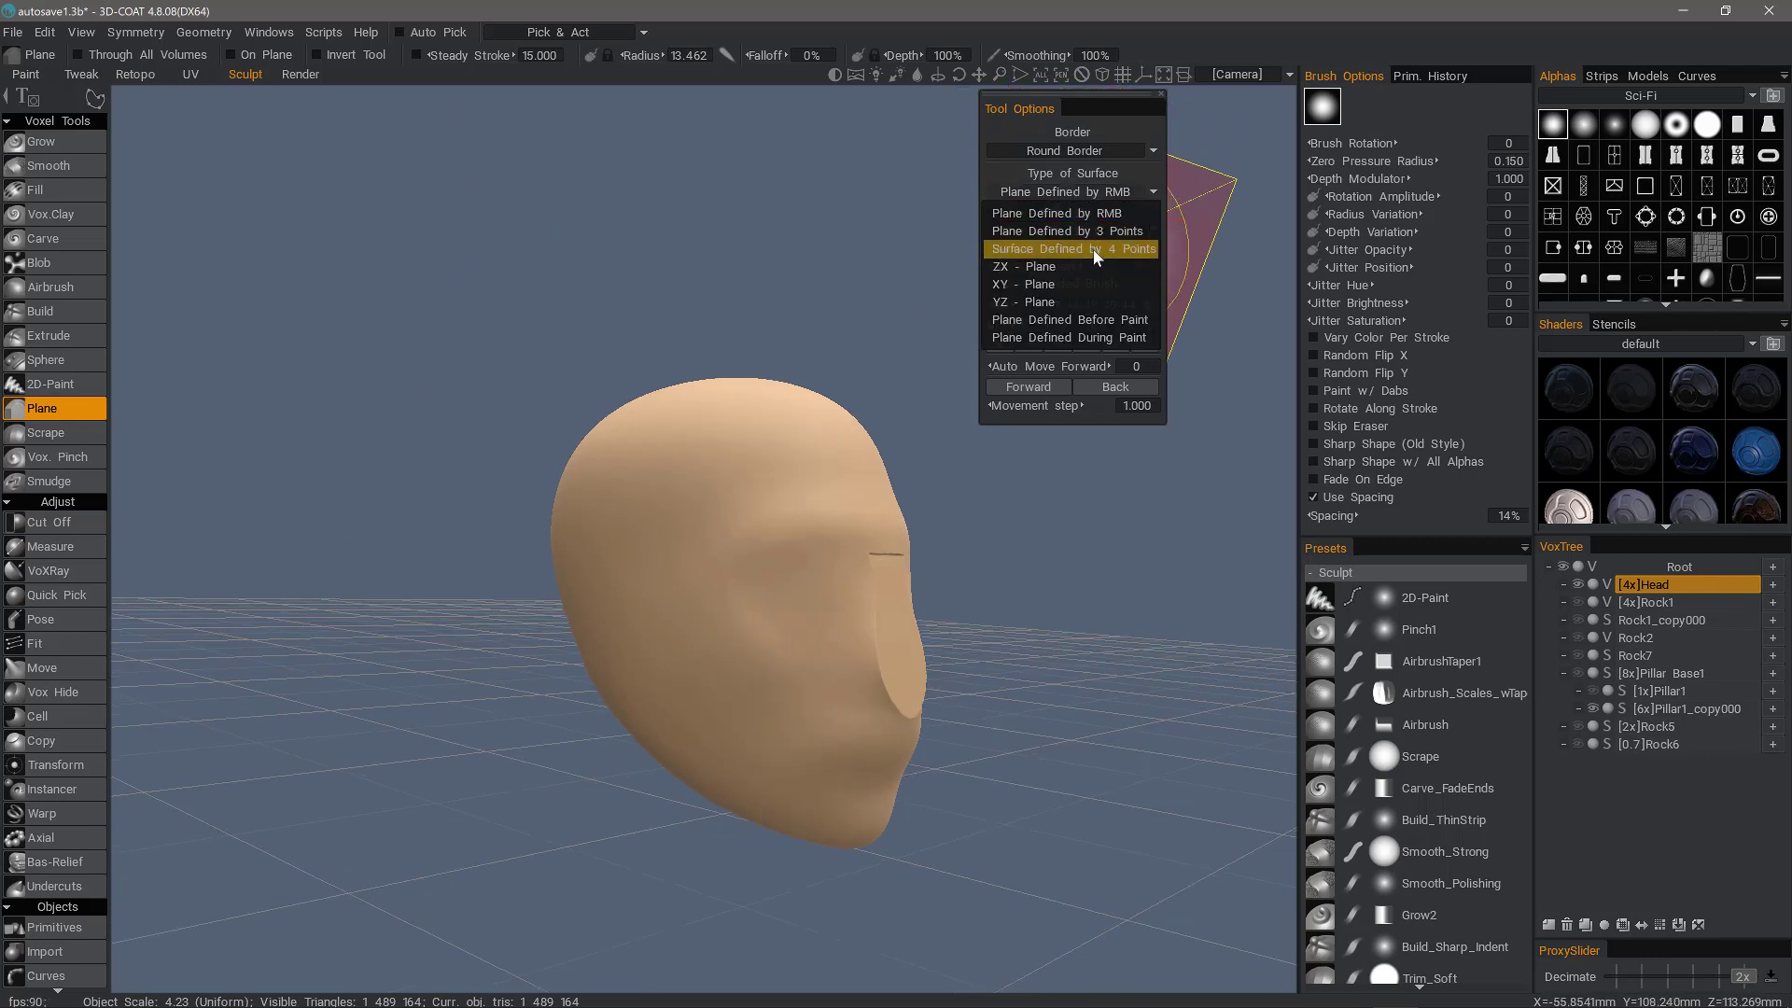
left_click(1099, 248)
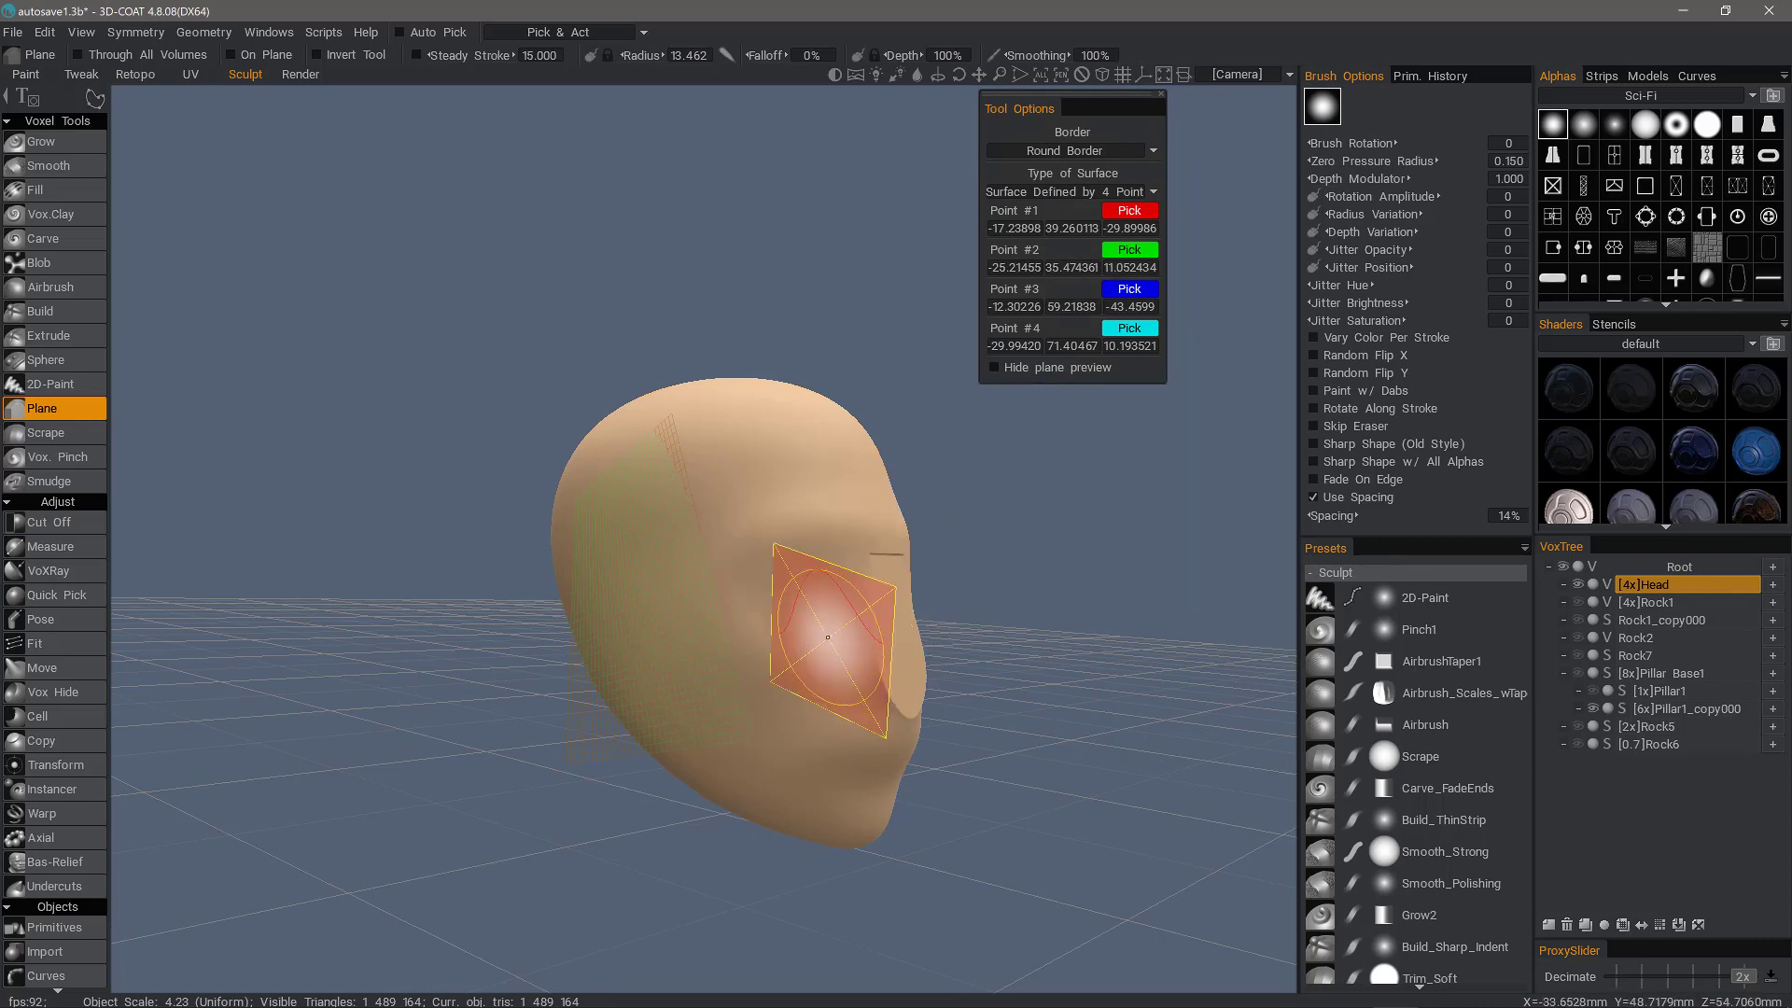
left_click_drag(1082, 109, 1059, 415)
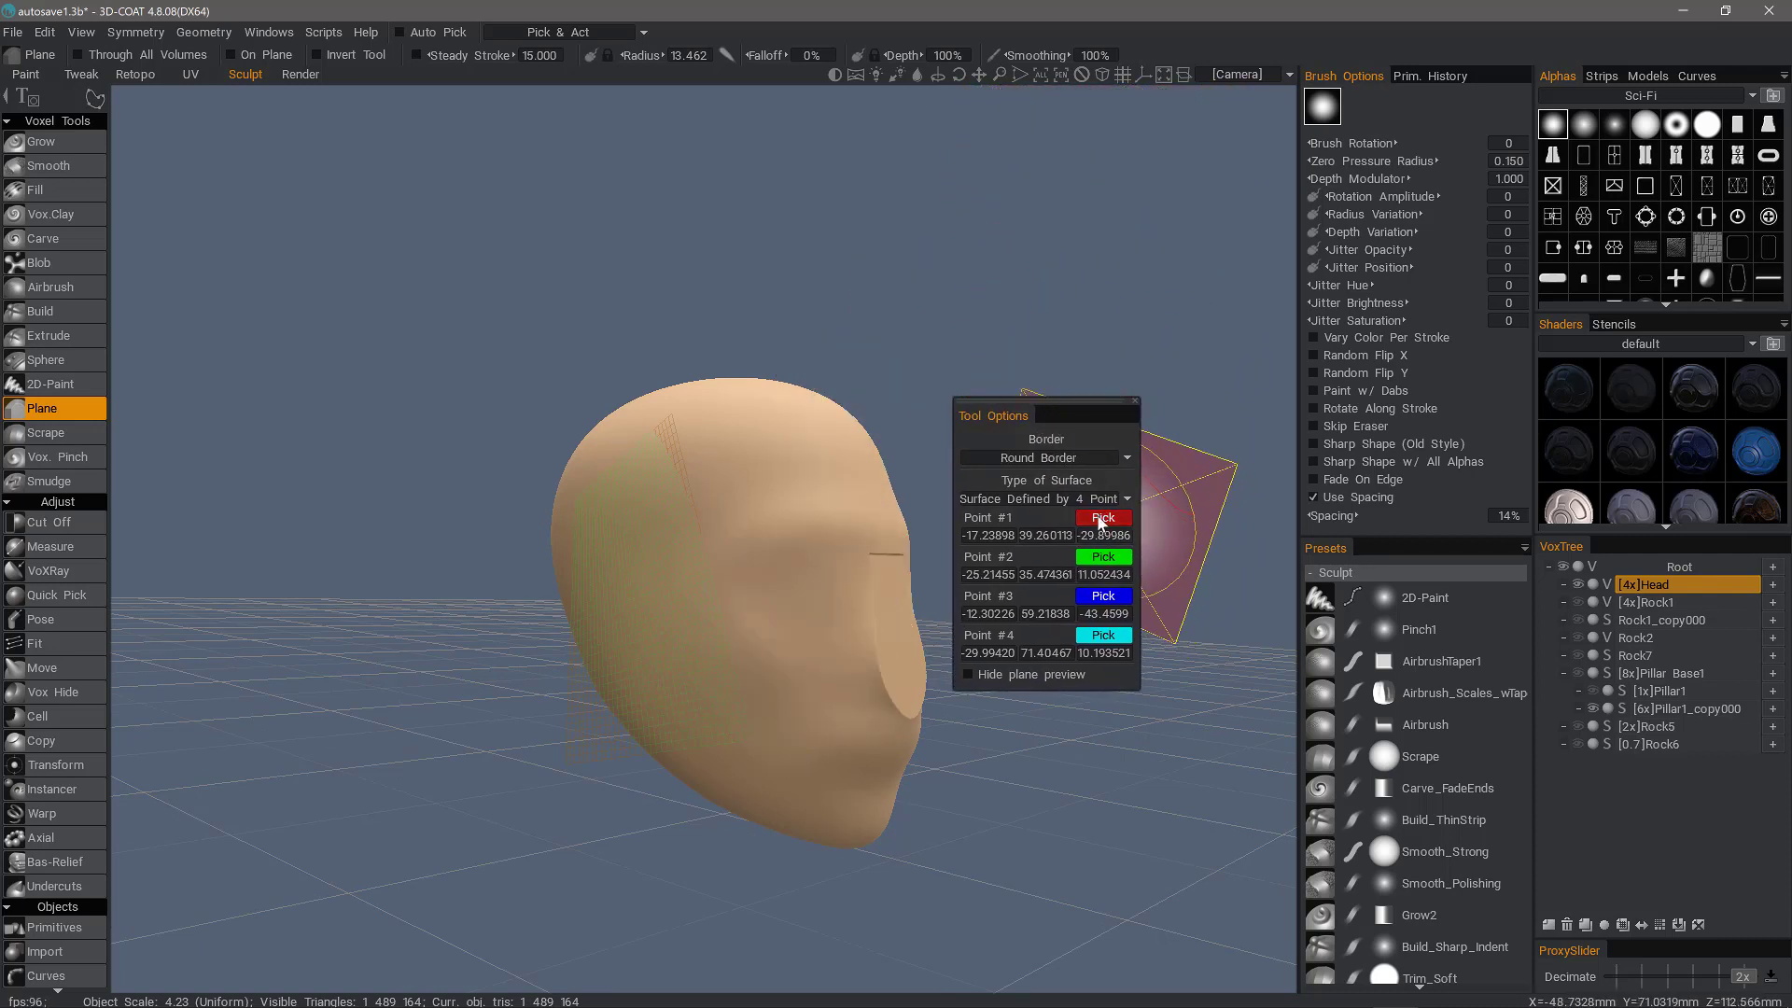
Step: Pick the surface's four points around the side of the face: temple, inner brow, beside the mouth and rear jaw
left_click(1111, 524)
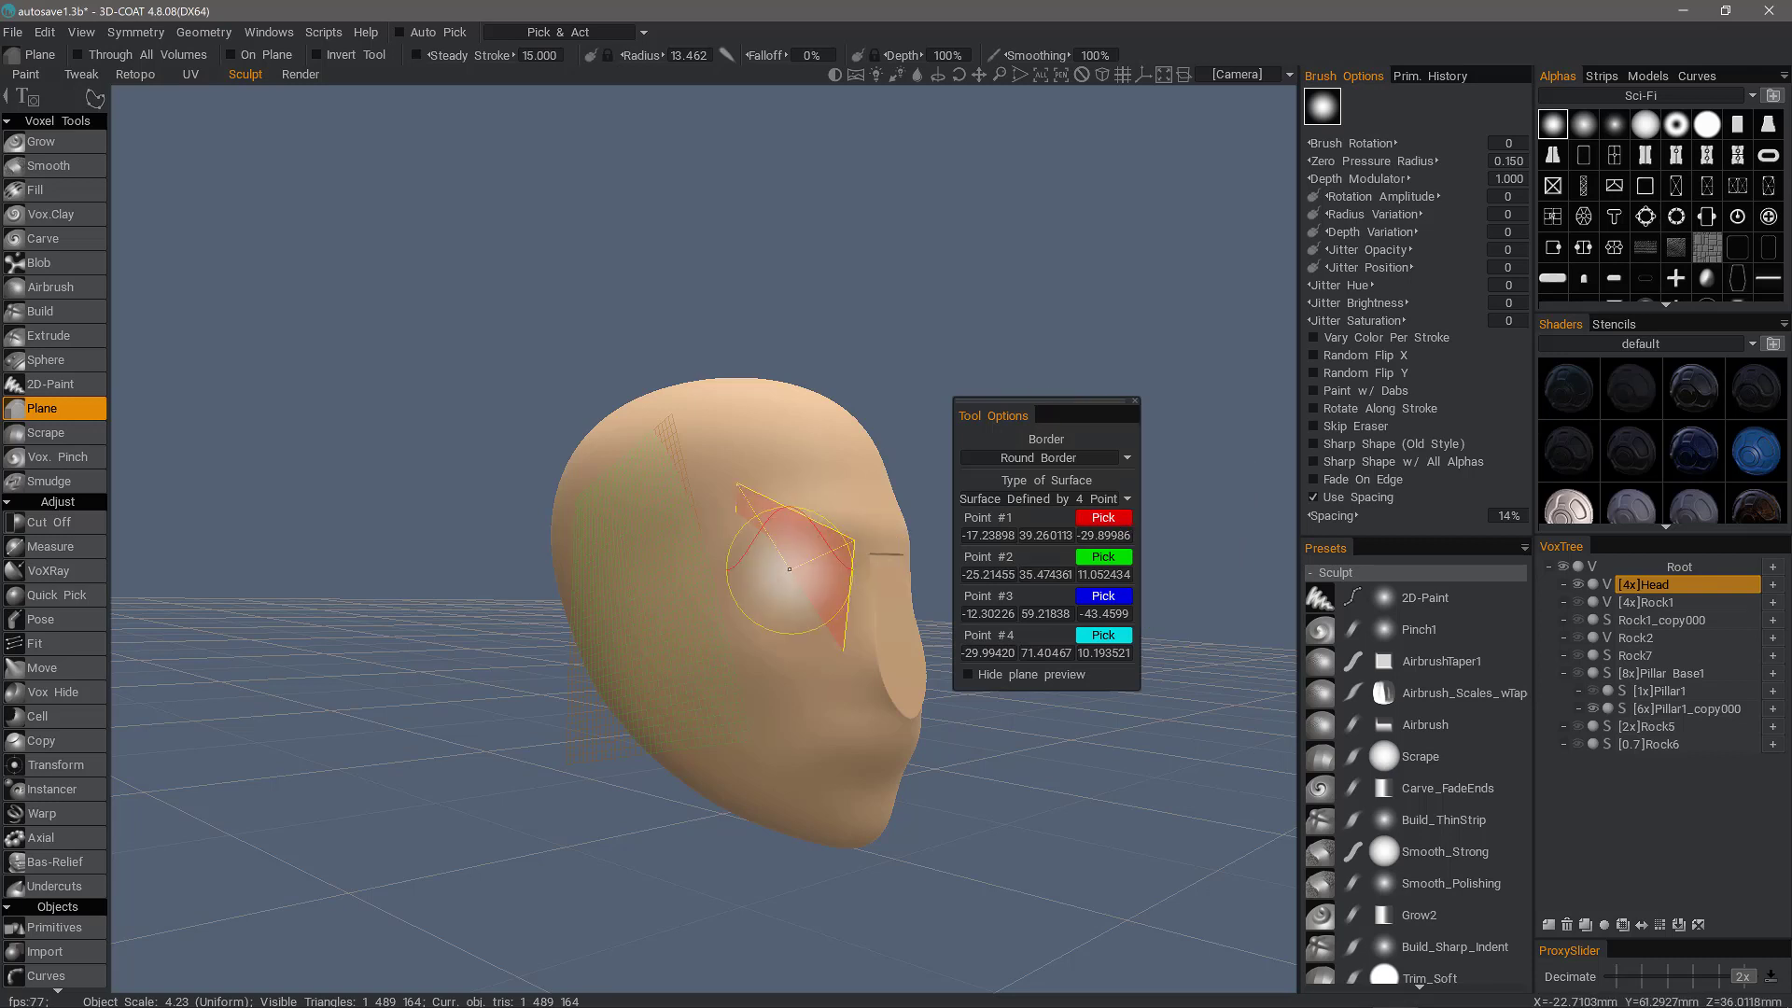
left_click(654, 583)
left_click(1097, 560)
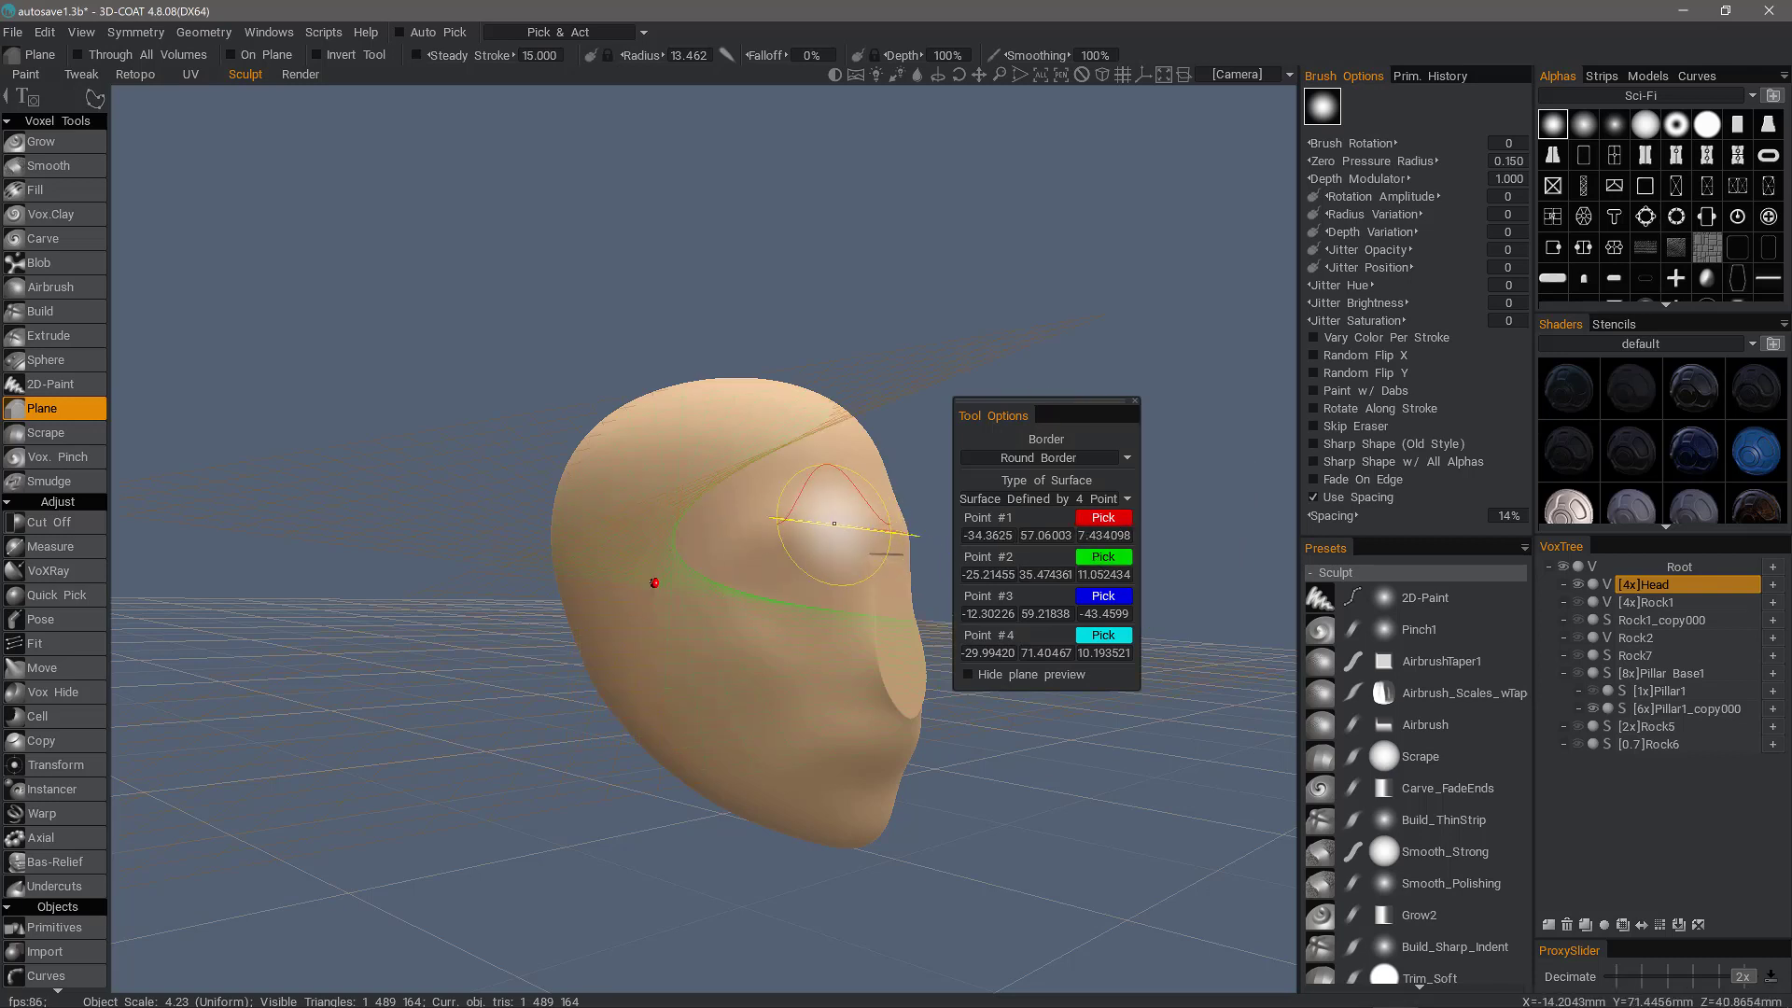
left_click(867, 533)
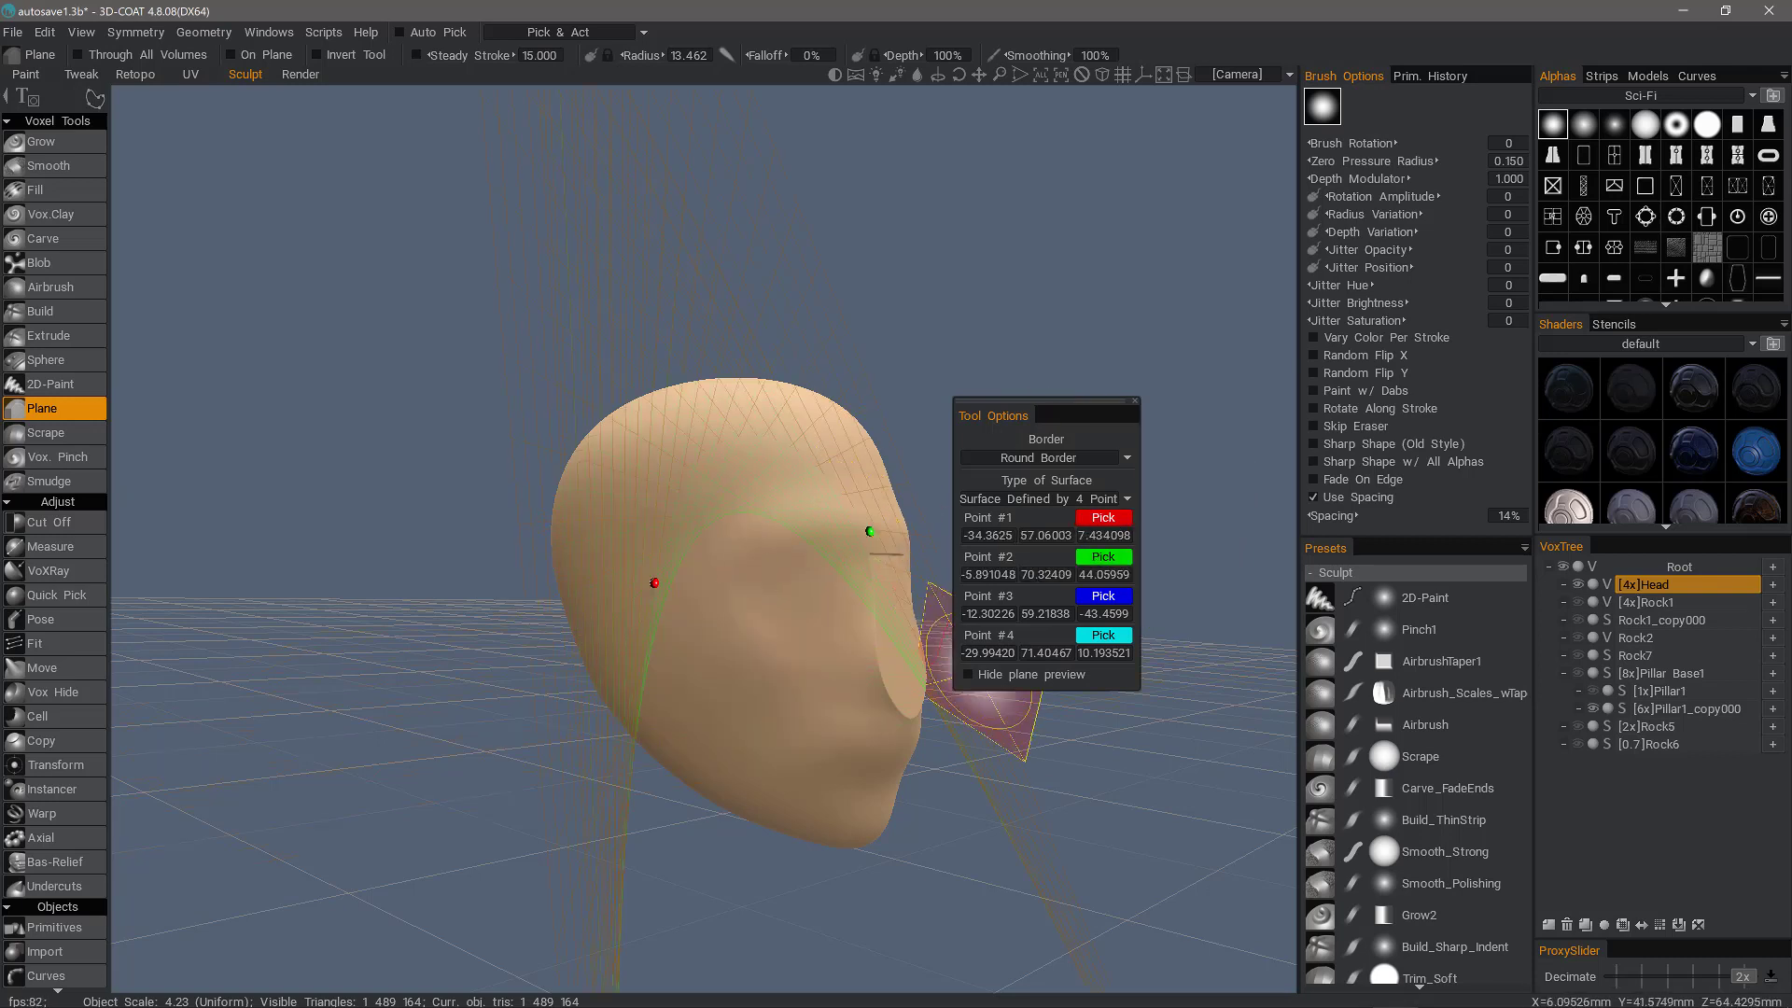
left_click(1098, 605)
left_click(897, 748)
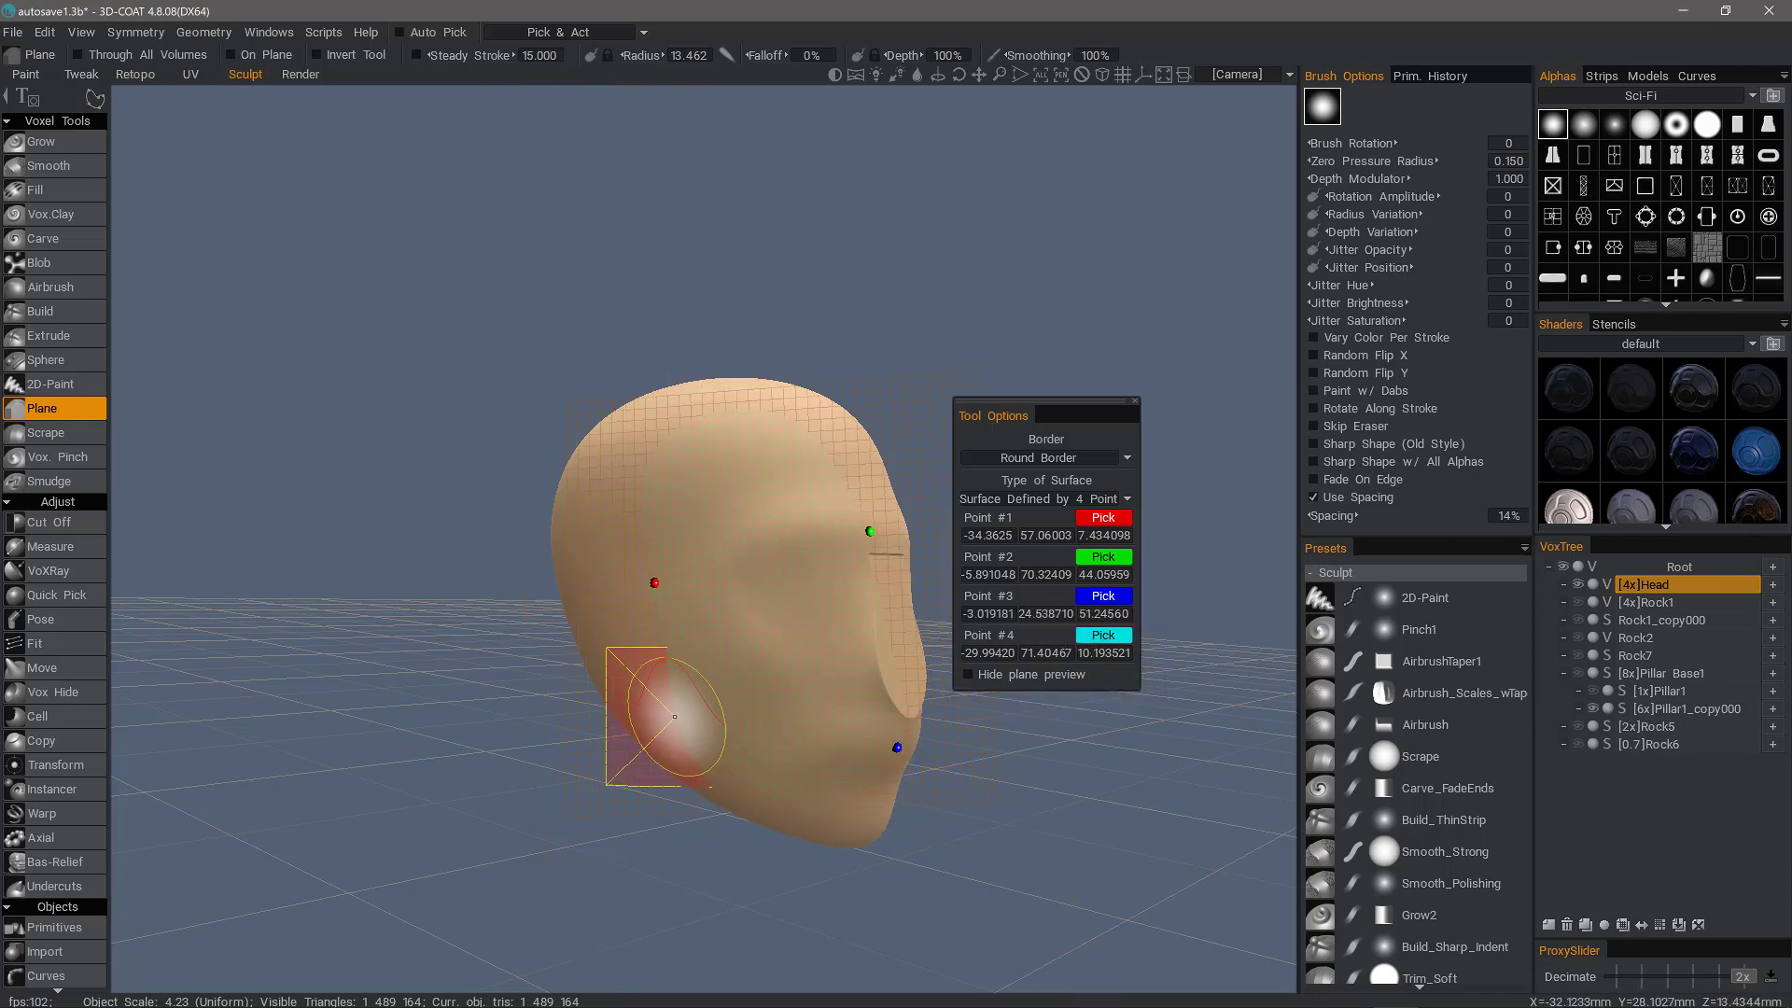
left_click(676, 728)
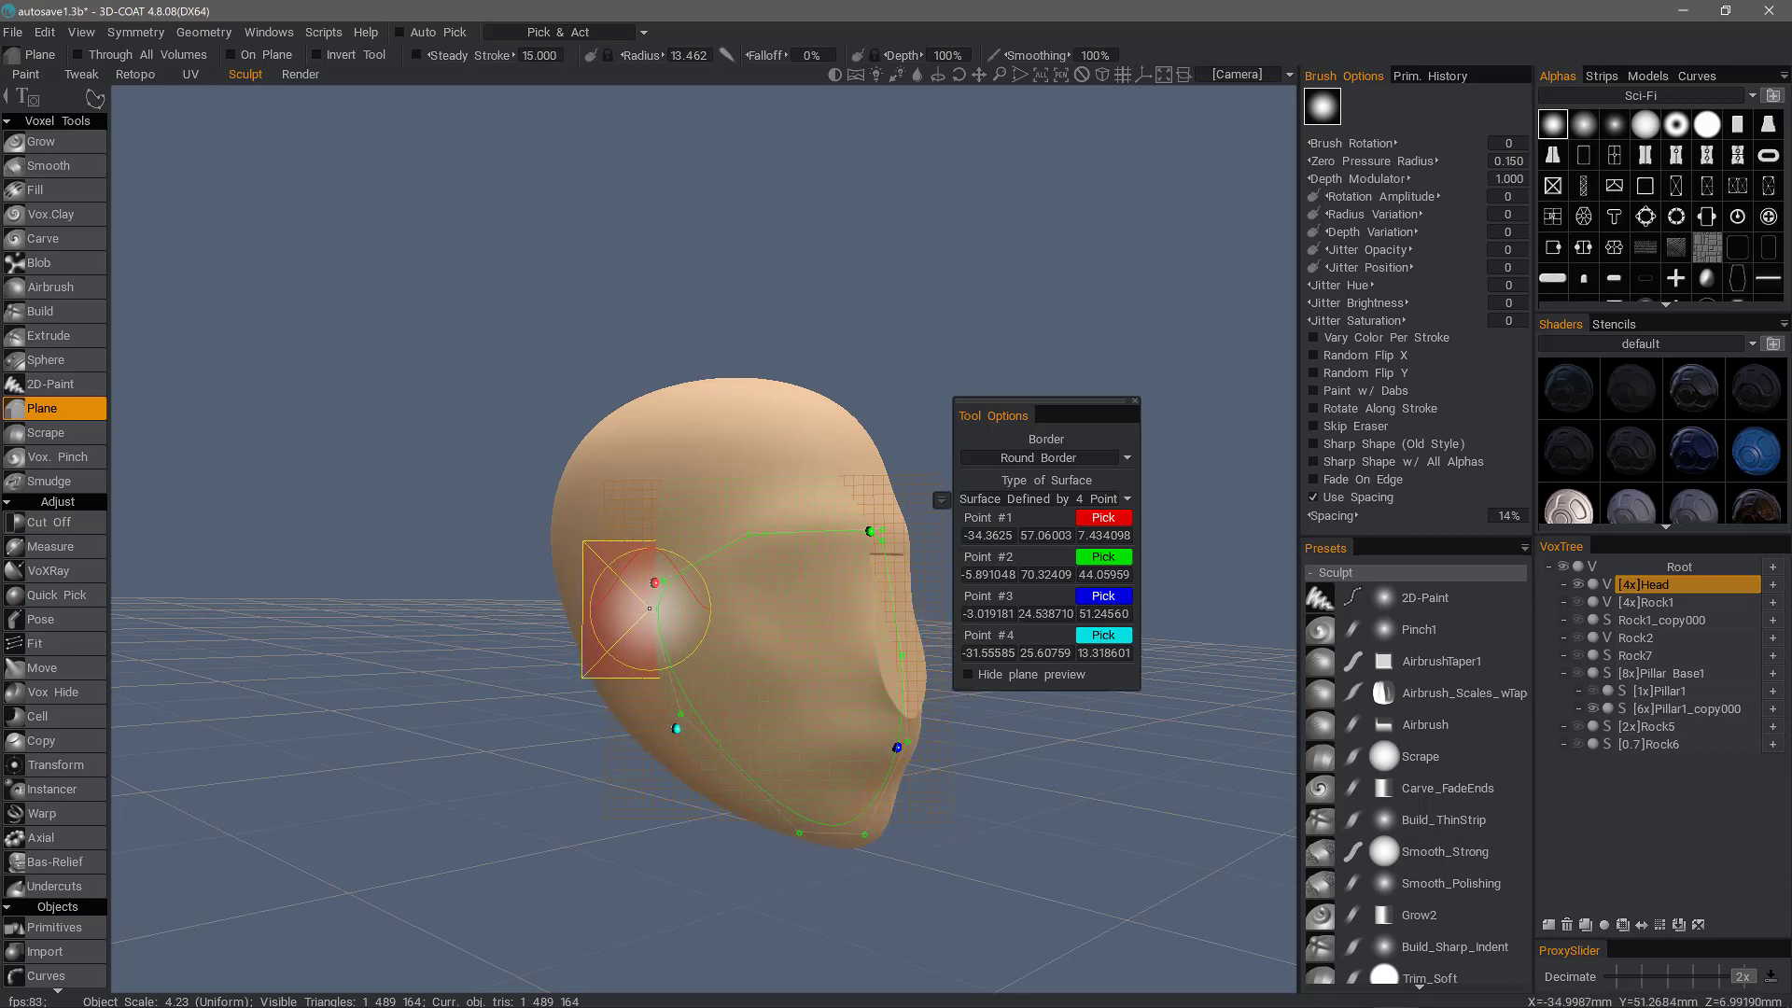
Step: Move a spline outline point back along the jaw and flatten the outlined side of the face to the four-point surface
key("Escape")
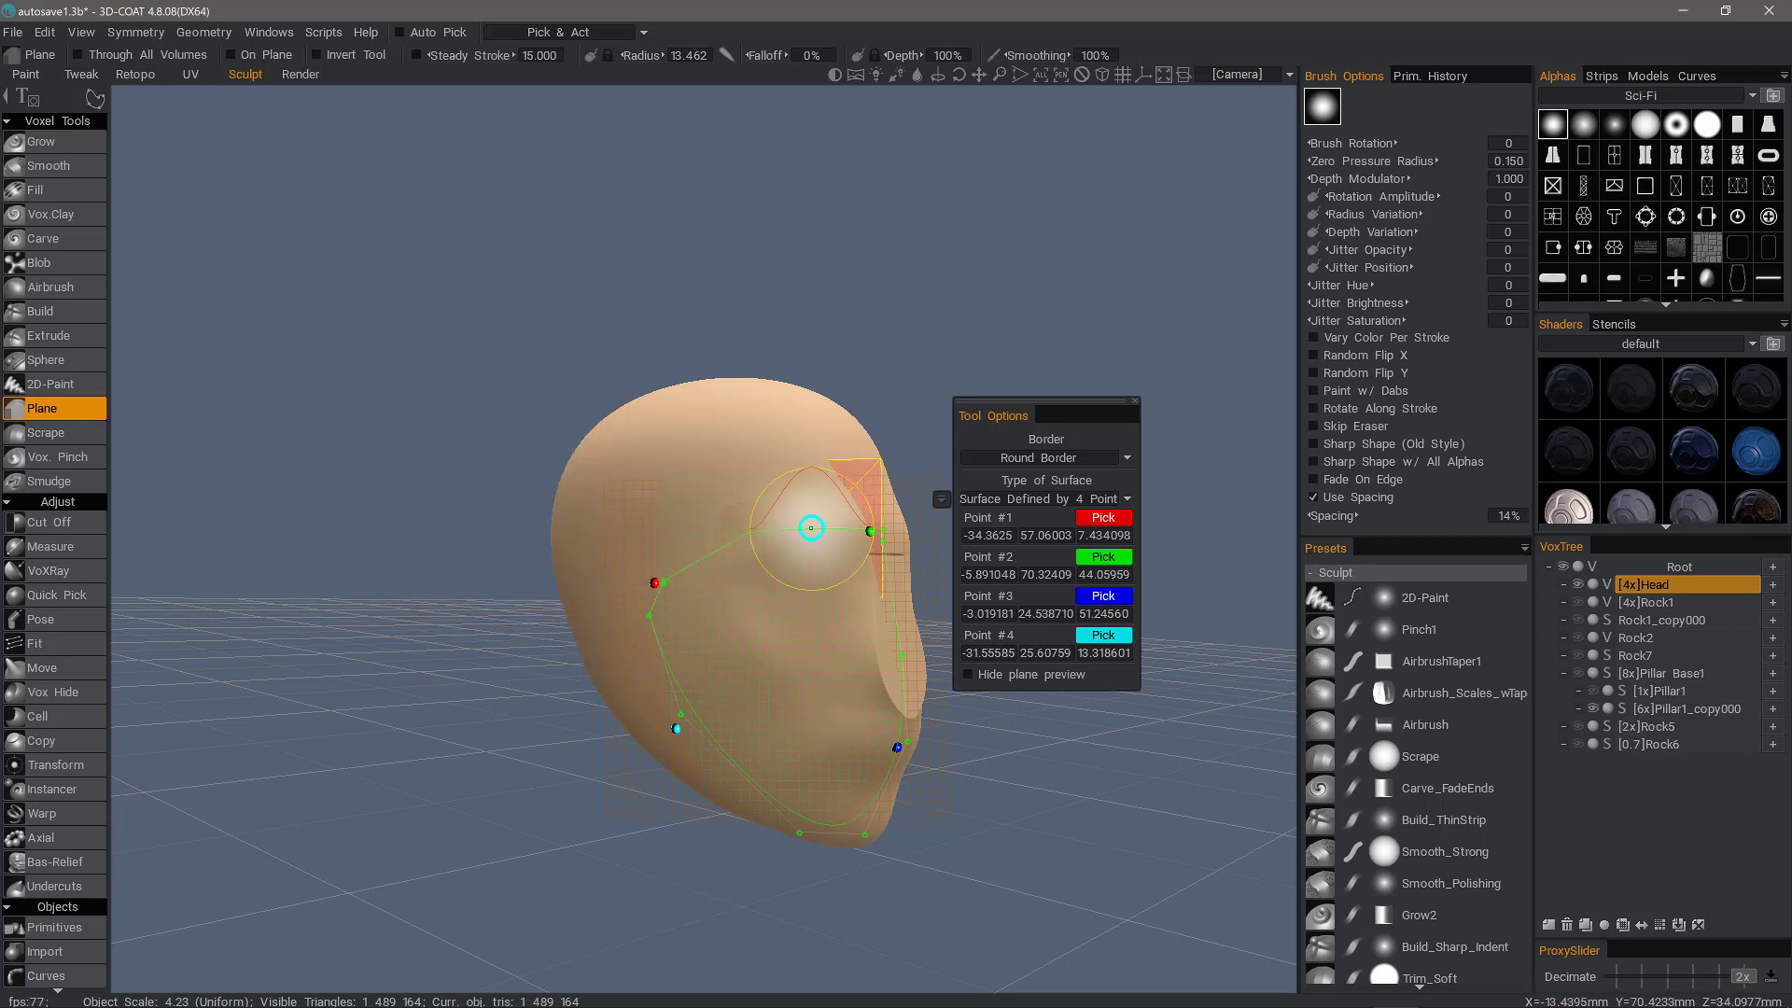
mouse_move(900, 656)
left_mouse_down()
mouse_move(904, 641)
mouse_move(913, 745)
mouse_move(864, 835)
mouse_move(744, 812)
left_mouse_up()
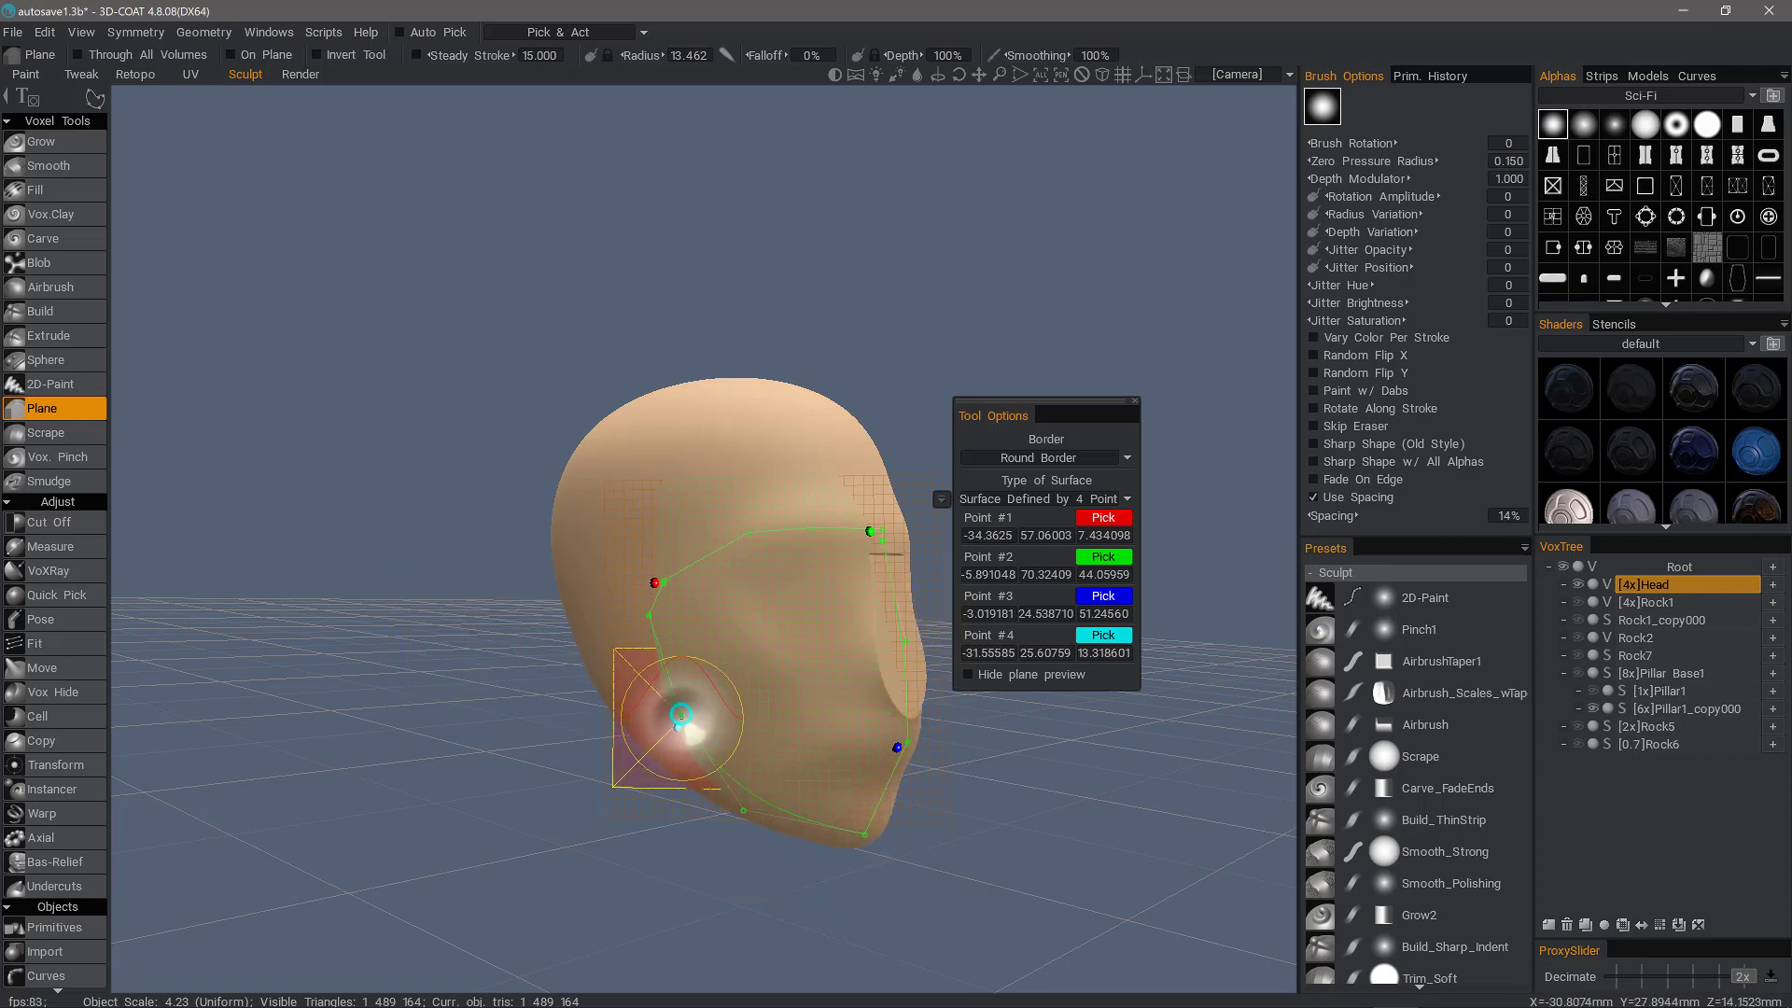
key("Return")
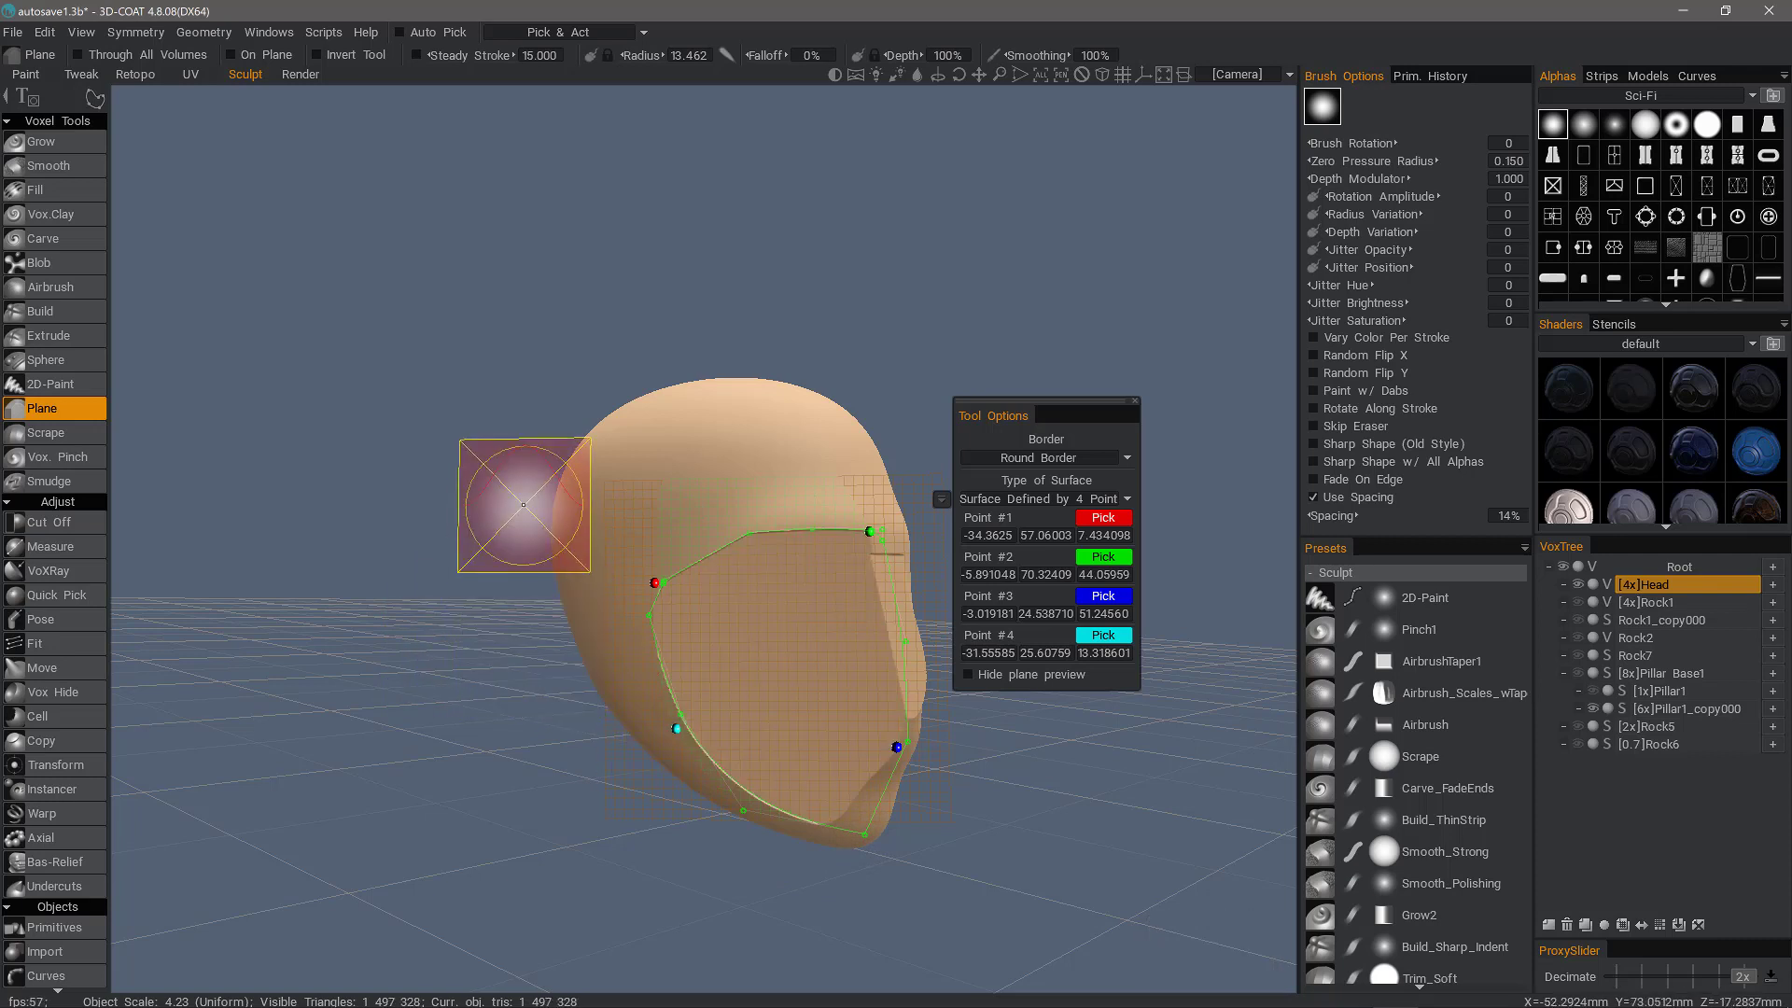
Step: Undo the side flattening, reapply it inside the spline outline, and clear the outline
key("ctrl+z")
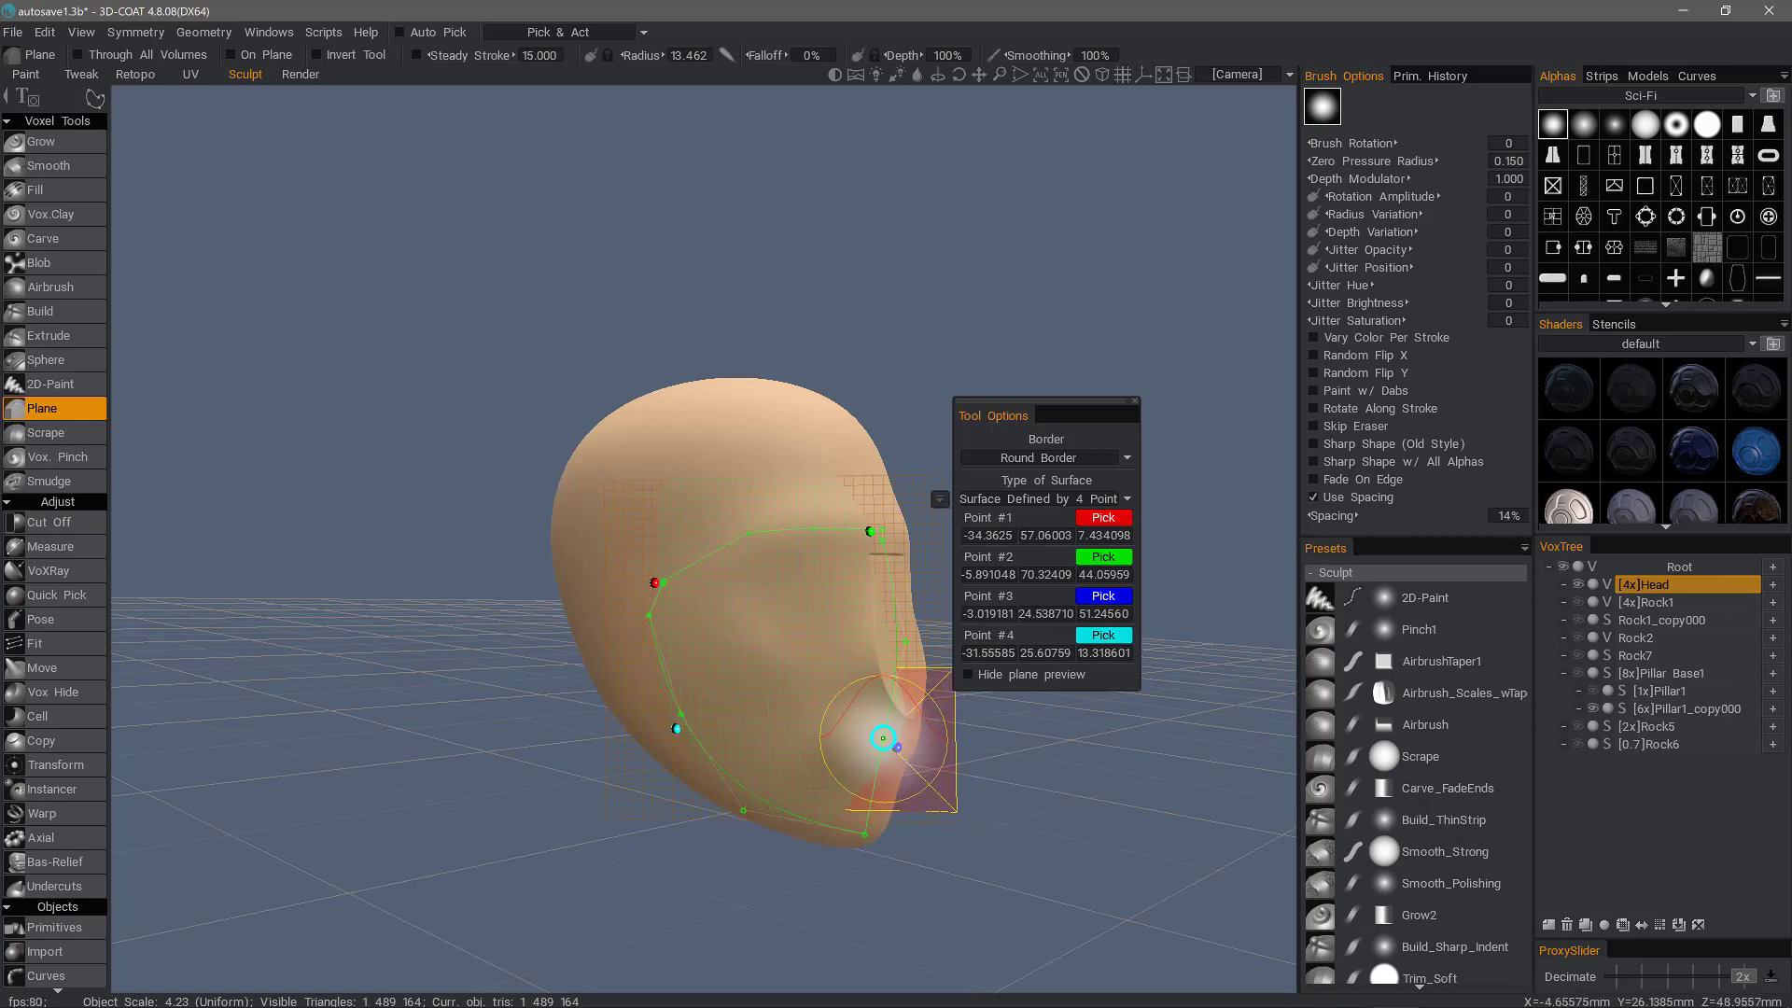
key("Return")
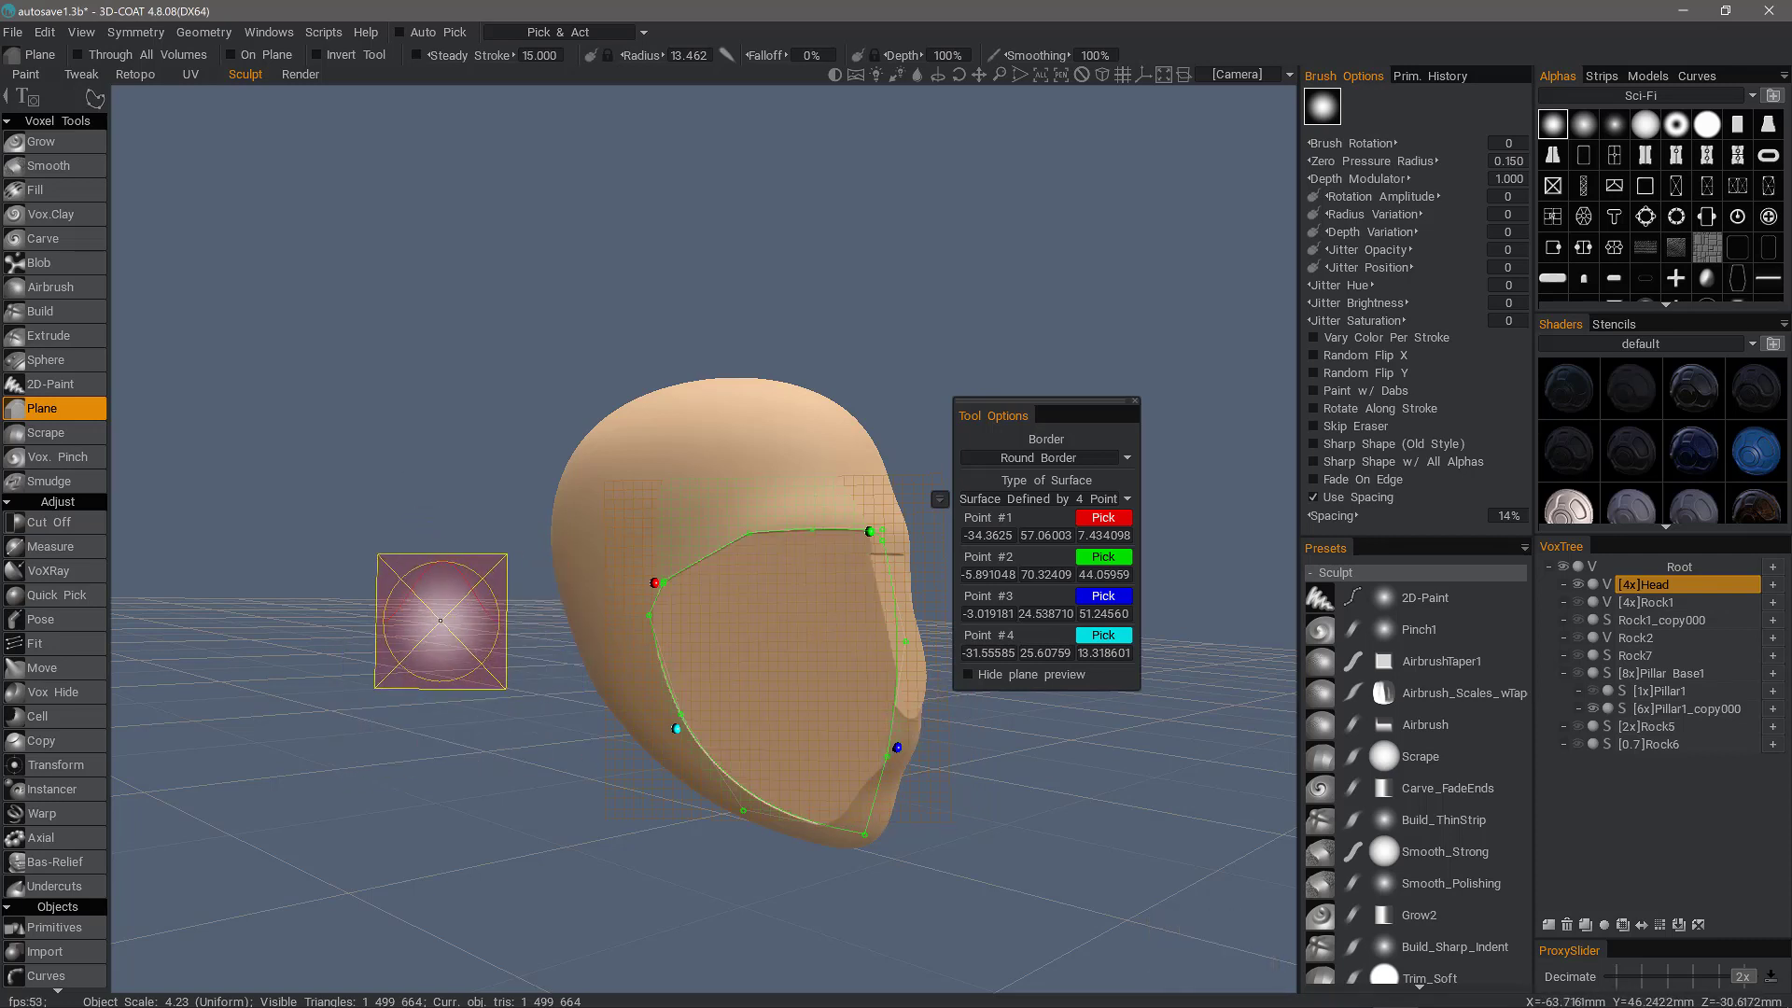
key("Escape")
Step: Set the Plane tool's surface type back to Plane Defined by RMB
left_click_drag(436, 624, 520, 674)
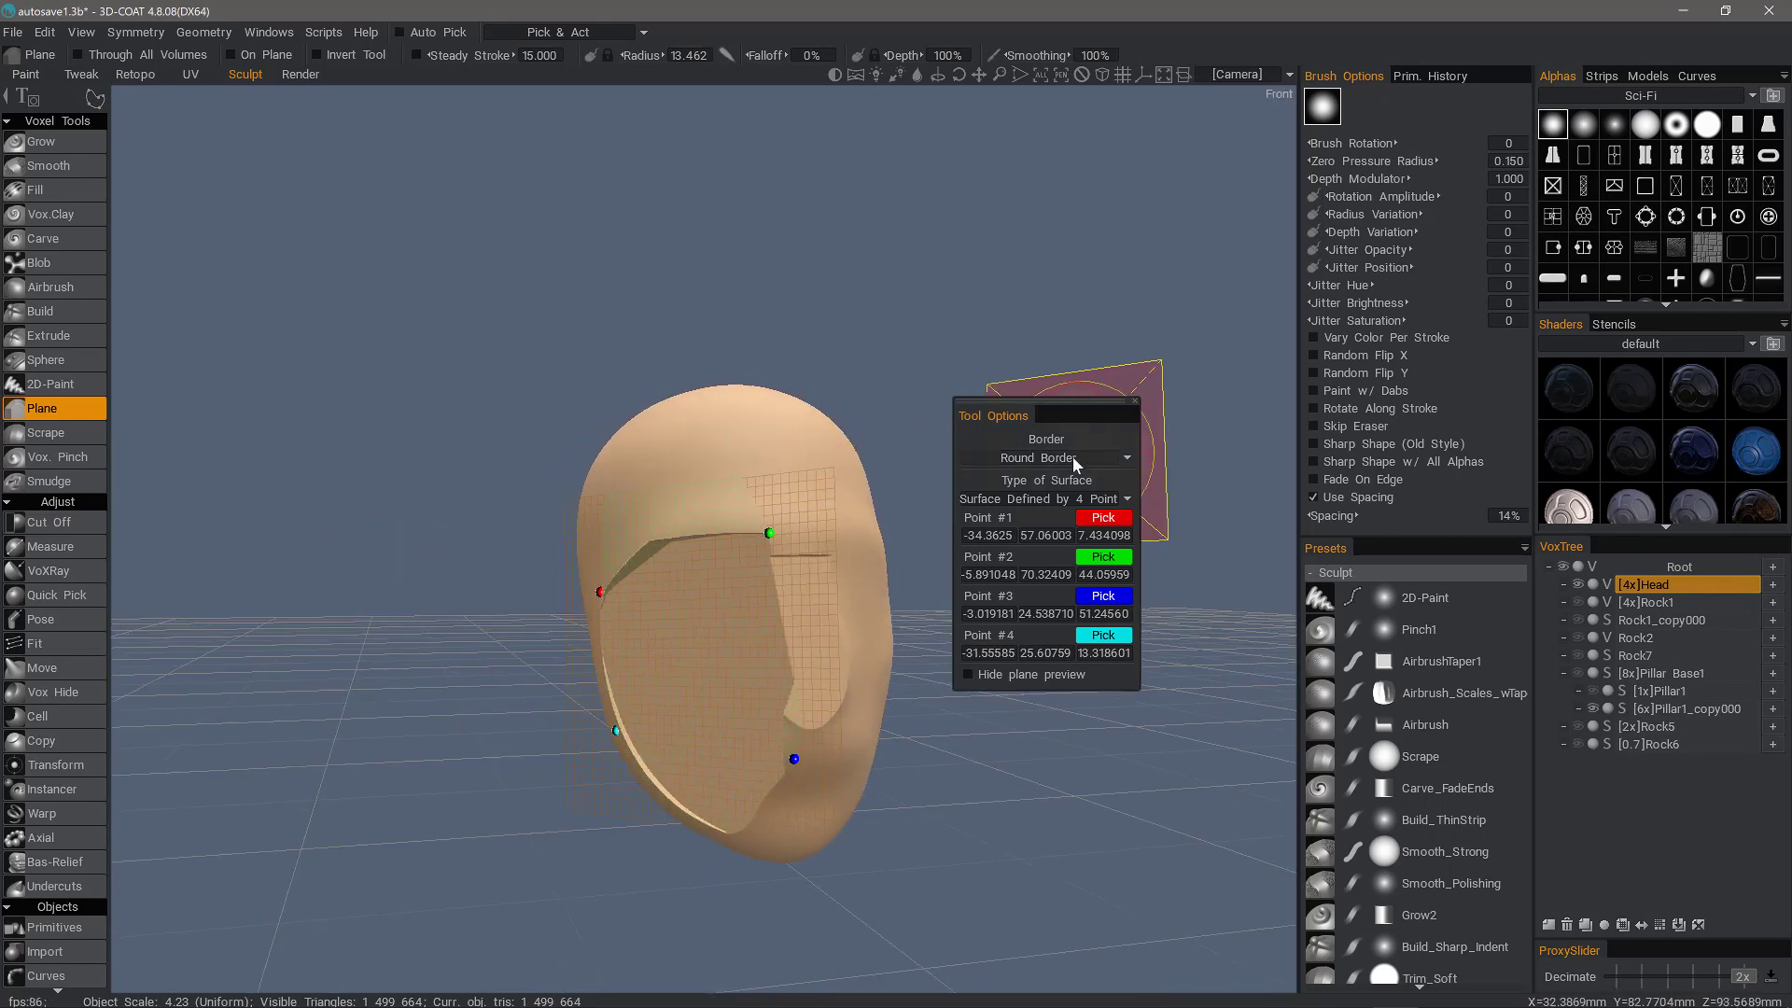
left_click(1067, 501)
left_click(1031, 520)
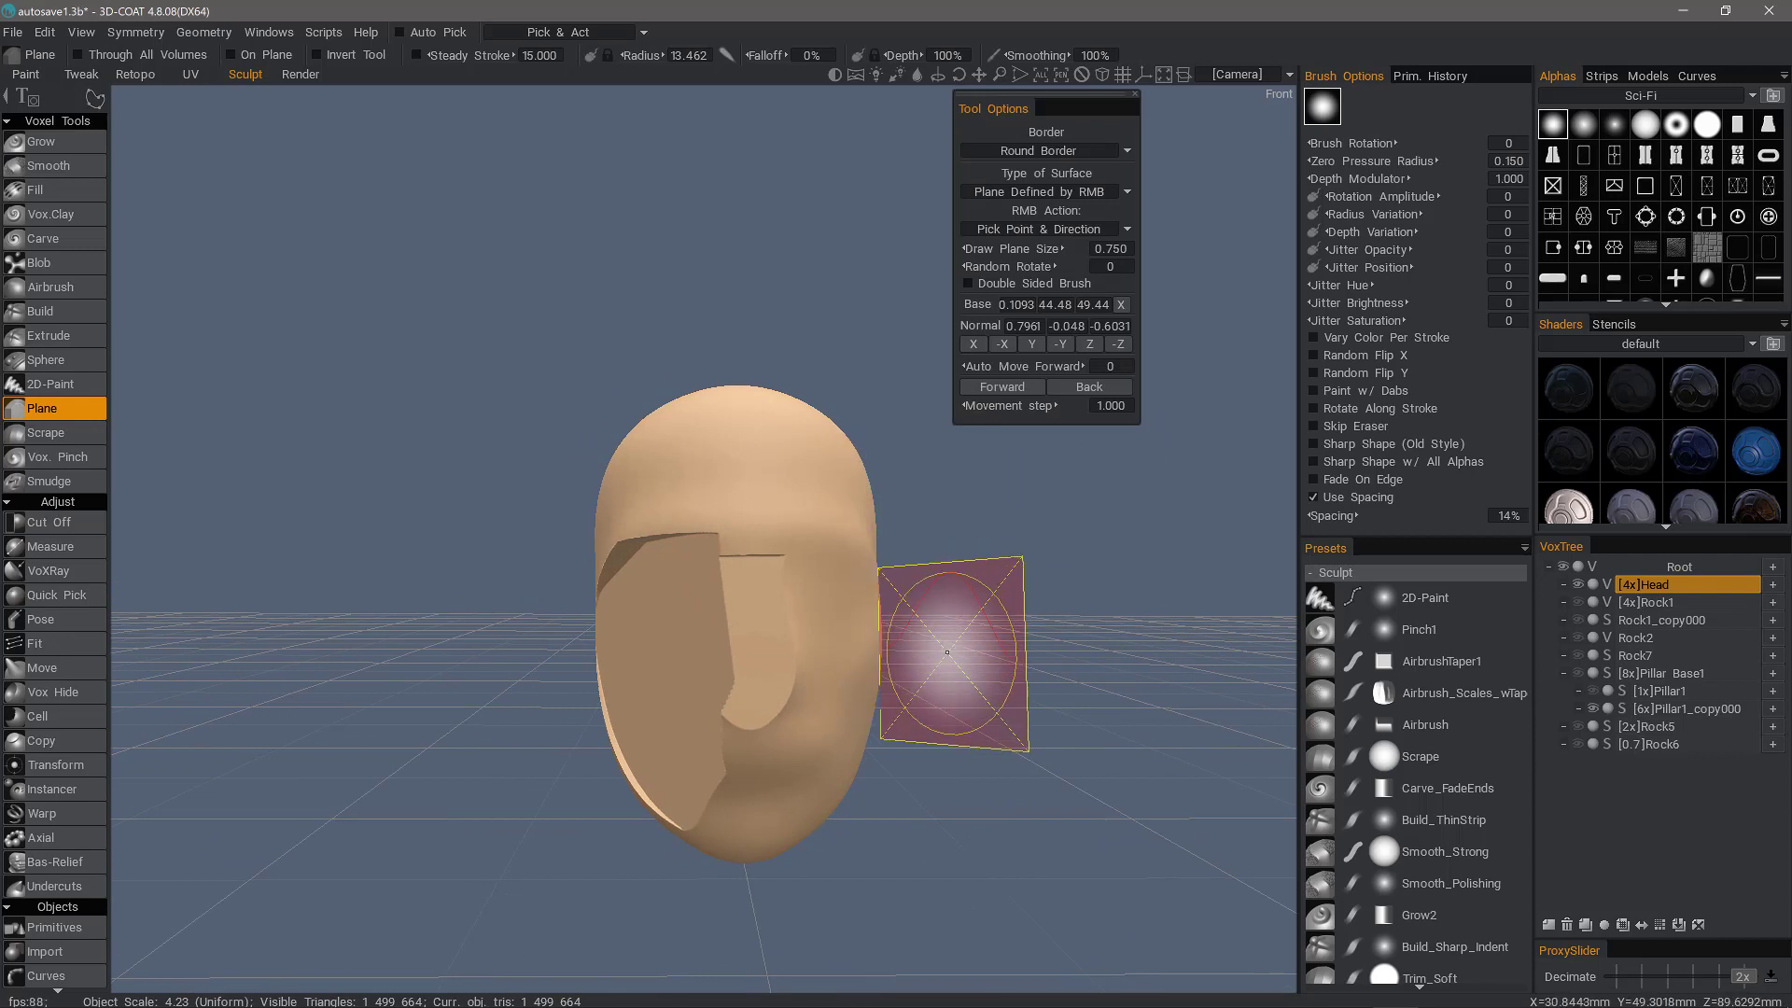
Step: Enable X-axis symmetry and mirror the flattened side of the head onto the opposite side
key("s")
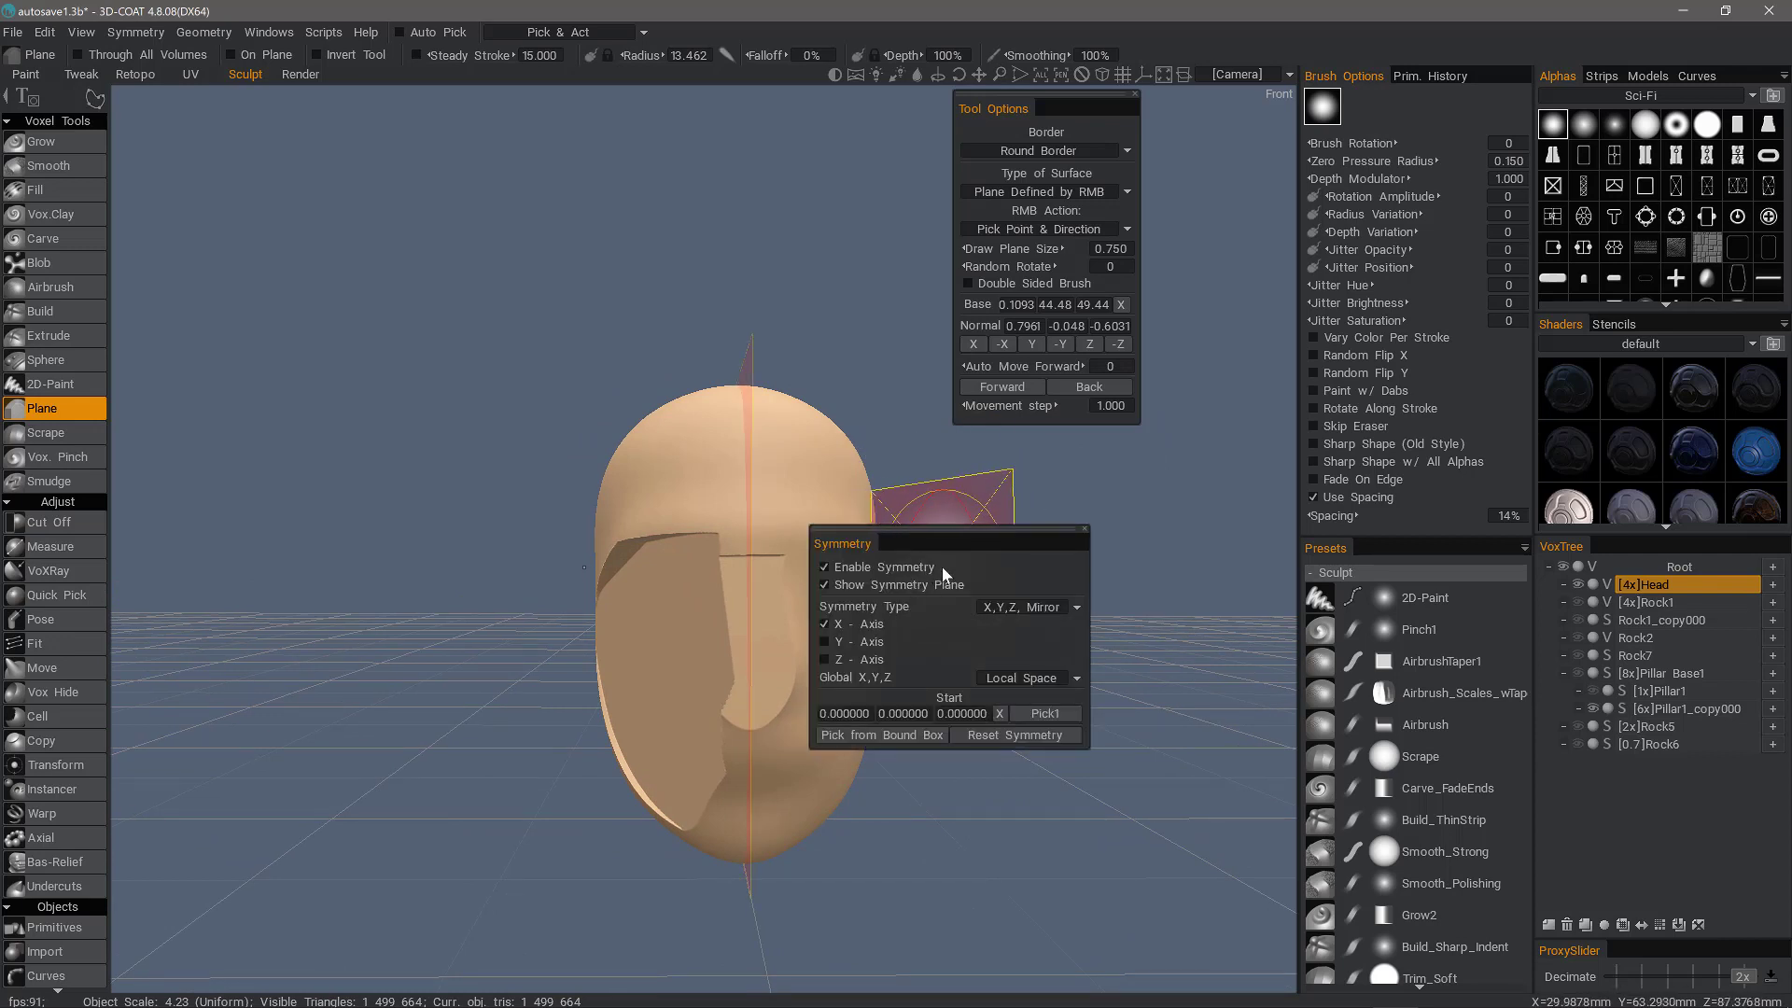
left_click_drag(948, 566, 1055, 653)
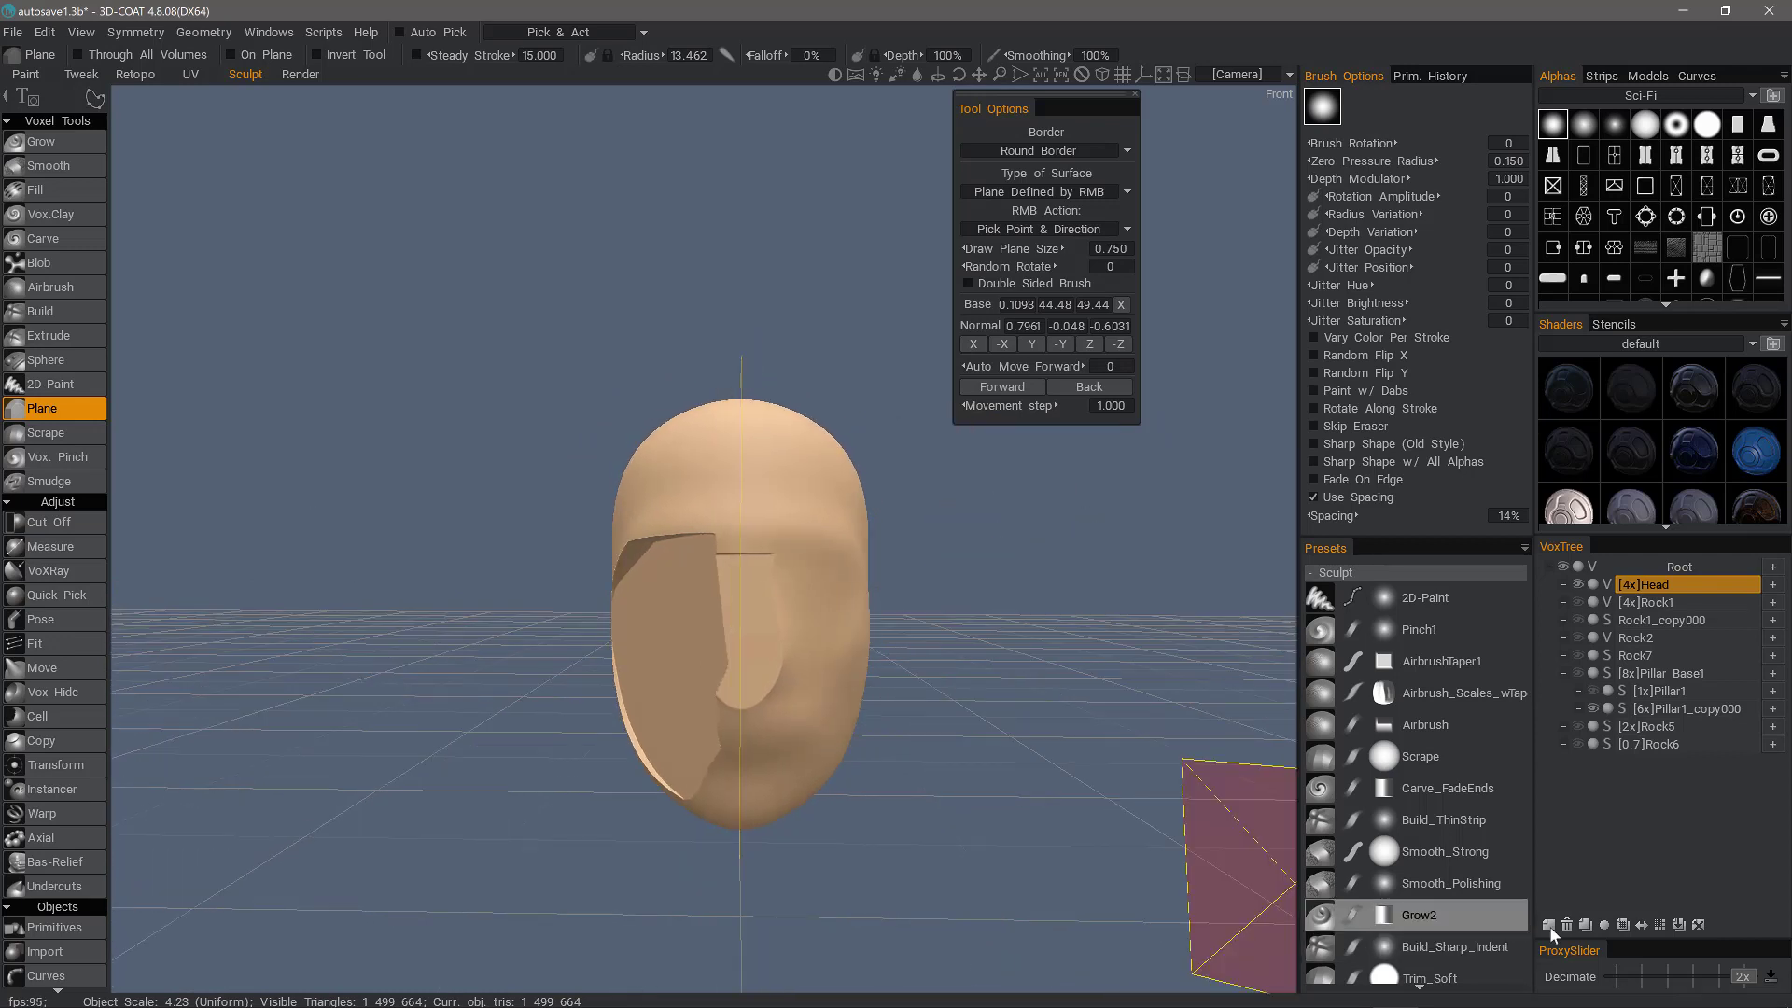
left_click(1643, 925)
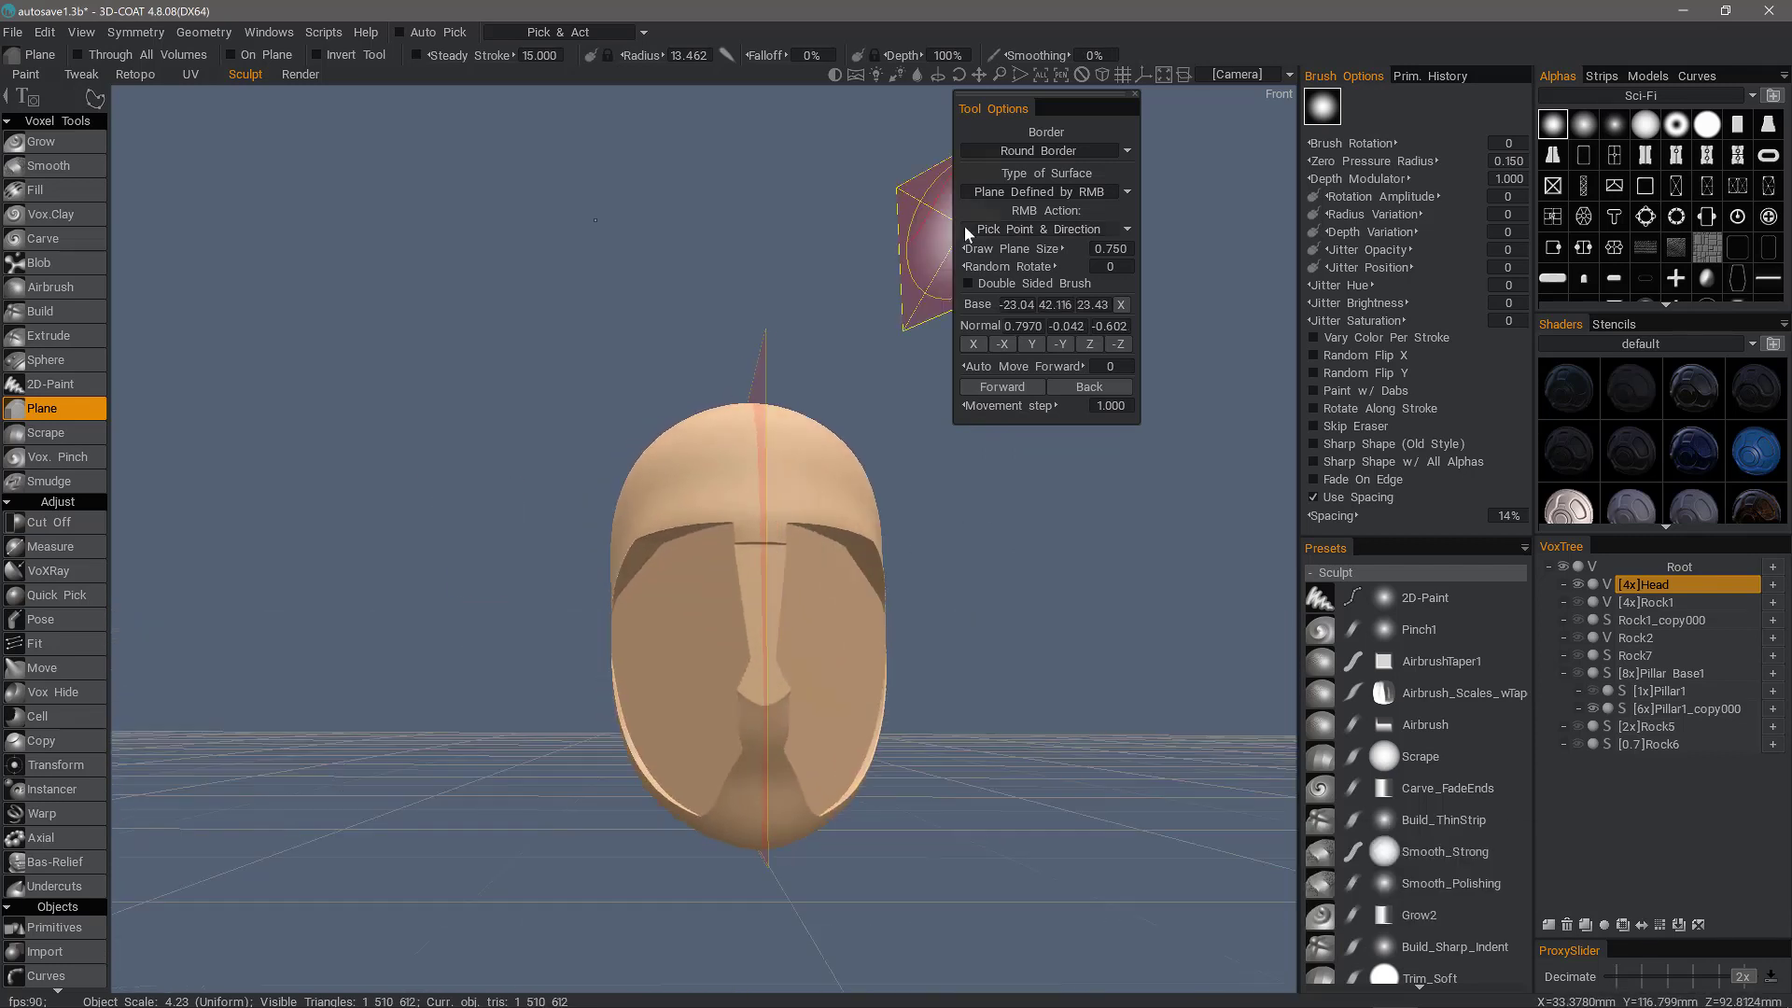
Step: Set the surface type to Plane Defined by 3 Points, place point 3 under the chin and move point 2 onto the nose
left_click(1067, 193)
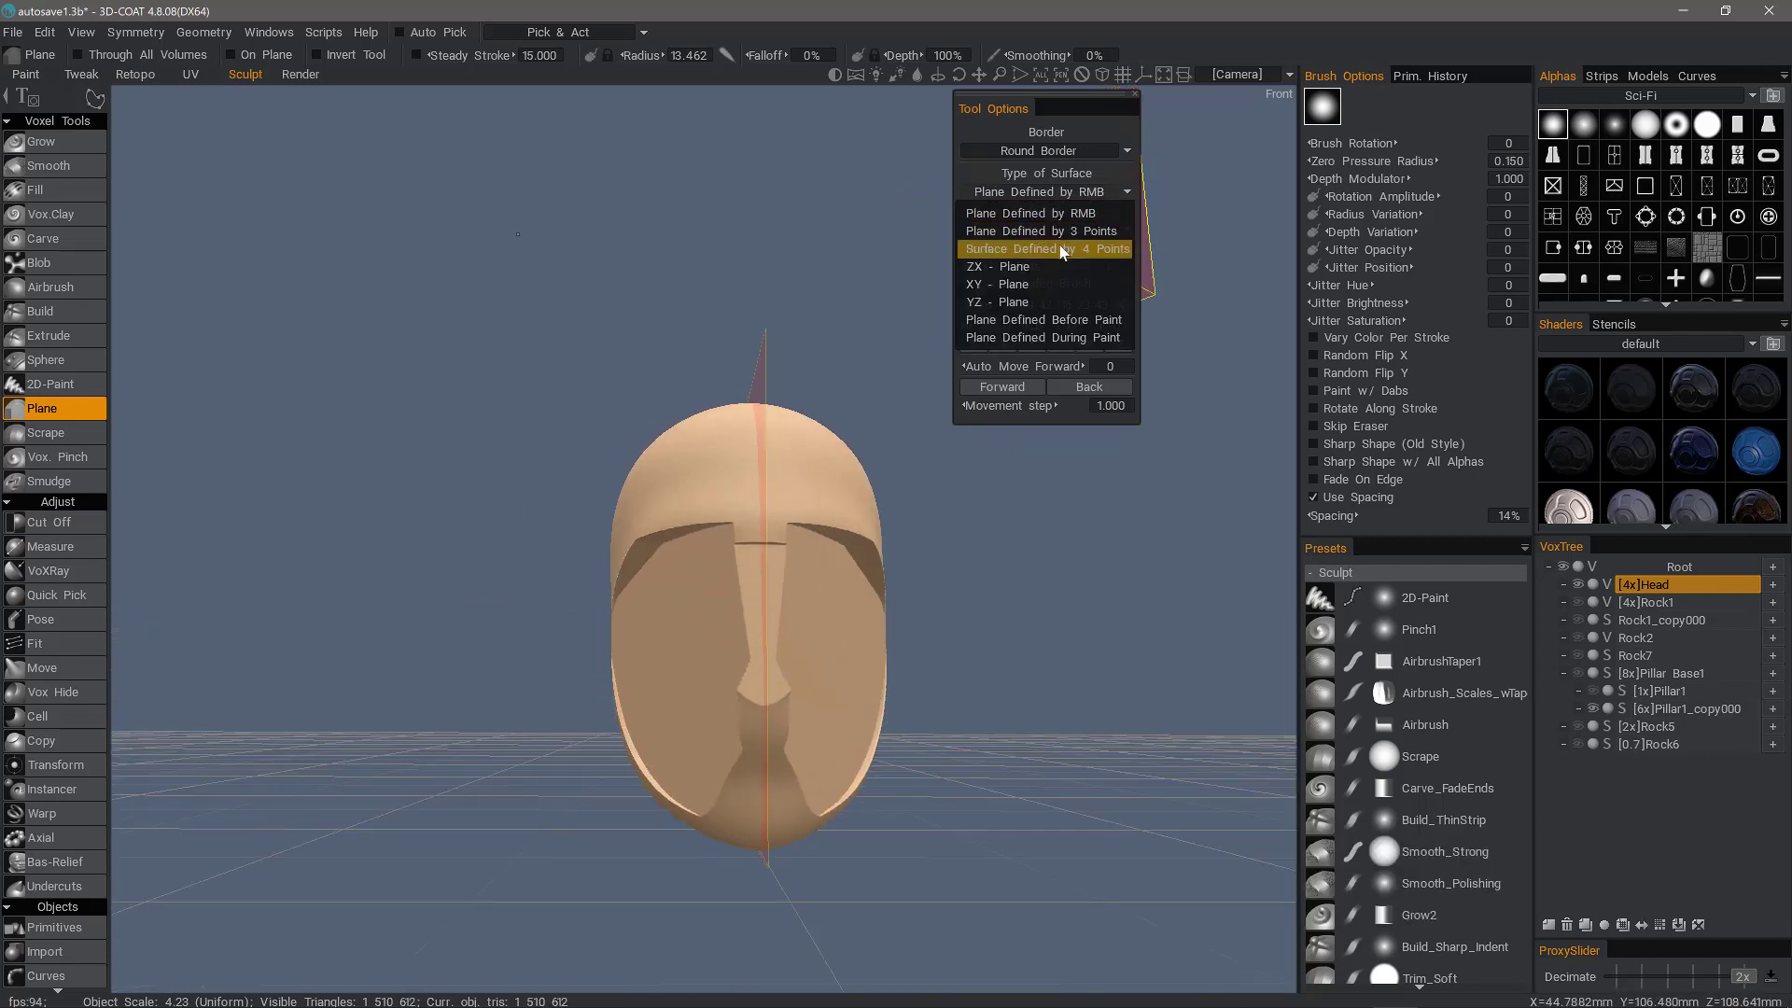
left_click(1070, 231)
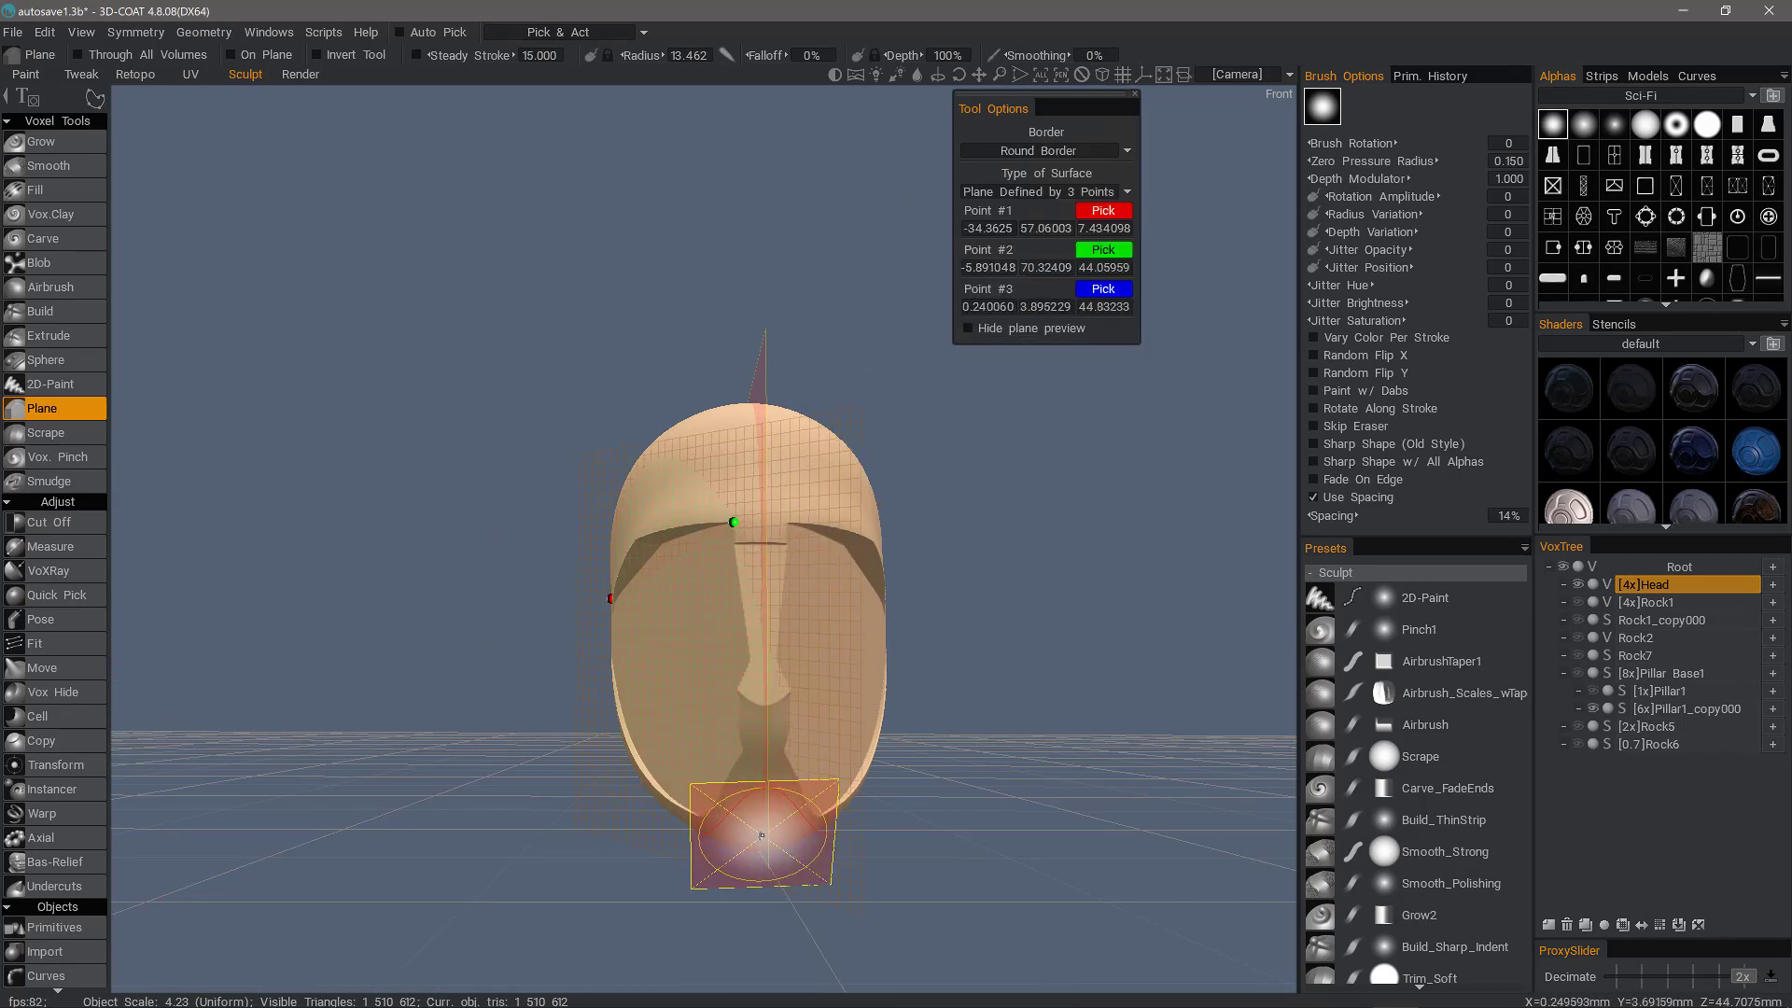
left_click(760, 843)
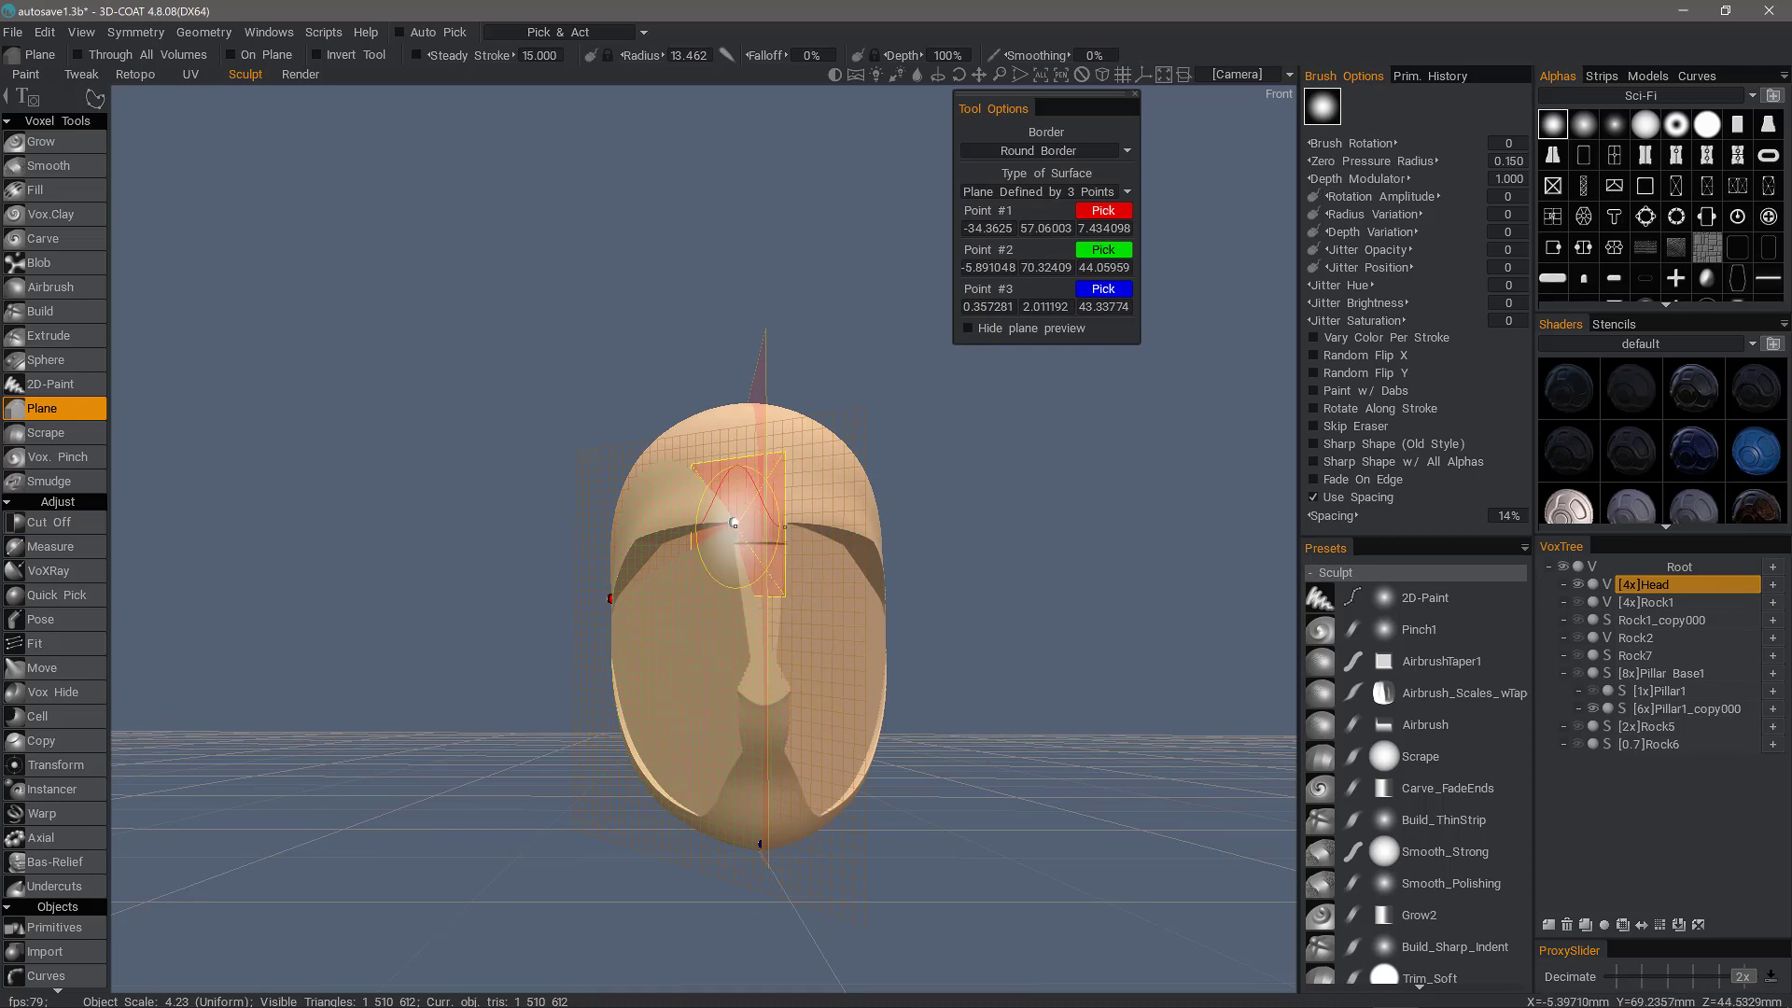
mouse_move(735, 525)
left_mouse_down()
mouse_move(764, 515)
mouse_move(765, 650)
mouse_move(784, 612)
left_mouse_up()
Step: Switch to the freehand brush stroke mode and move point 1 onto the flattened cheek on the viewer's left
key("space")
left_click(635, 596)
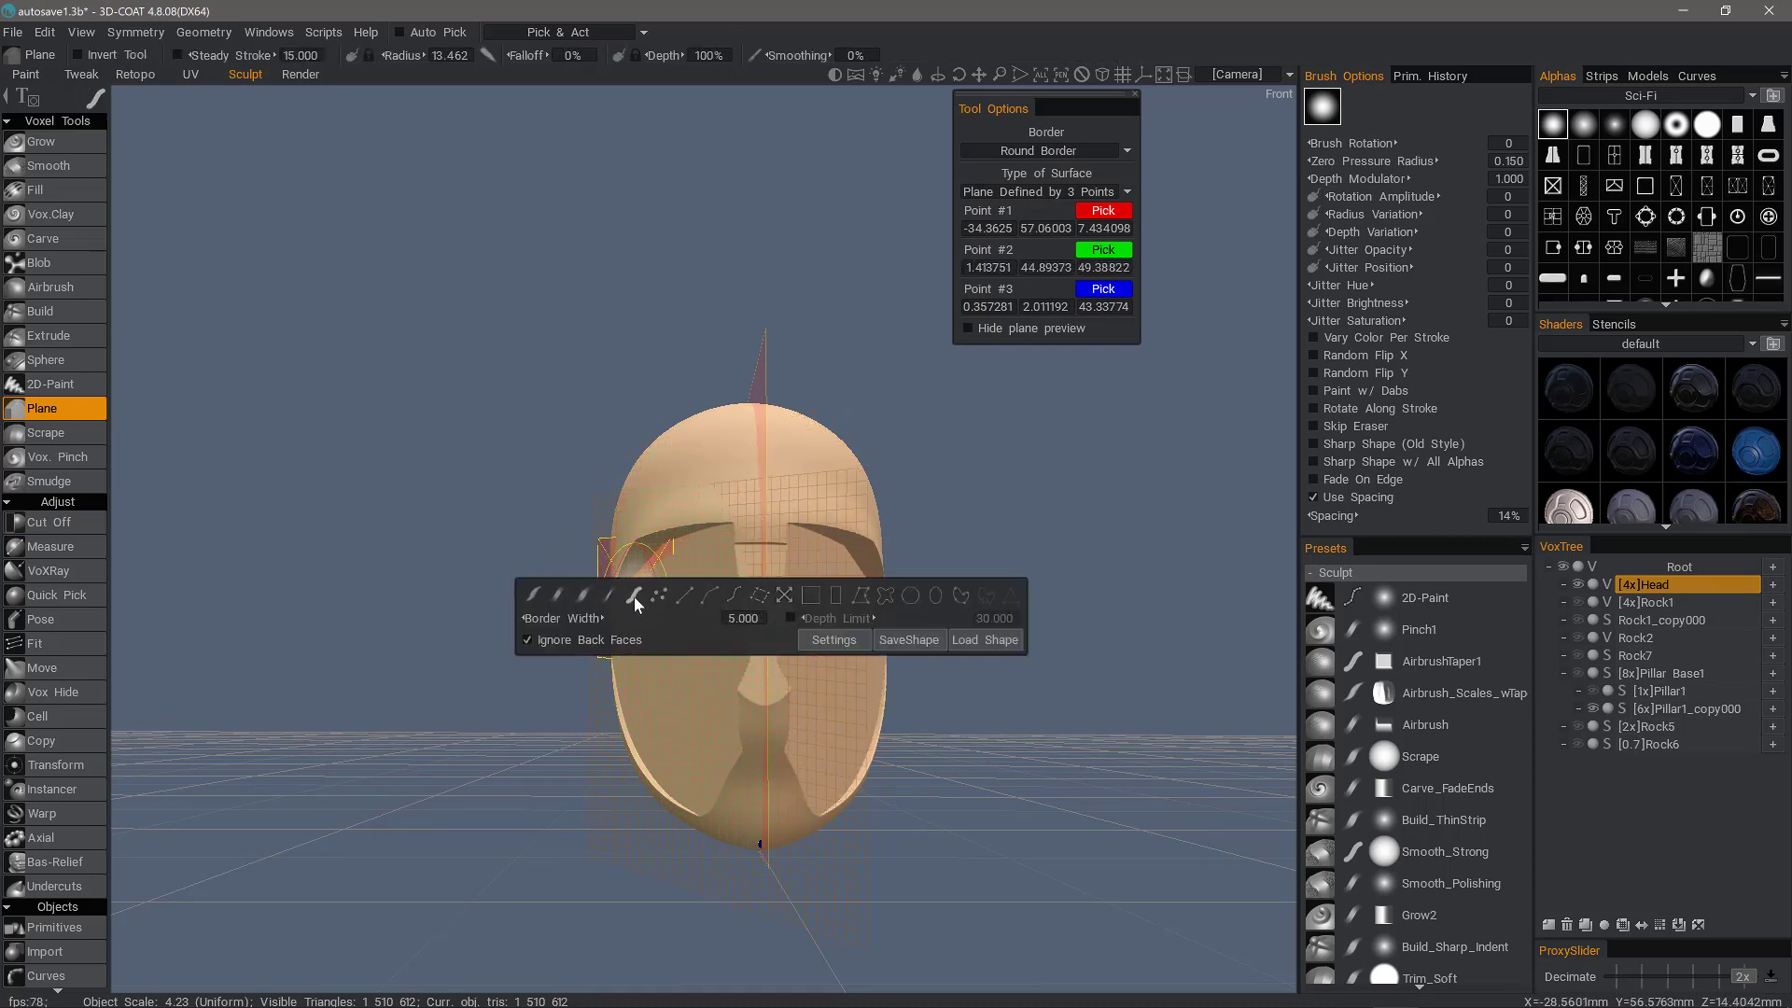
mouse_move(614, 598)
left_mouse_down()
mouse_move(689, 677)
mouse_move(693, 711)
mouse_move(677, 689)
left_mouse_up()
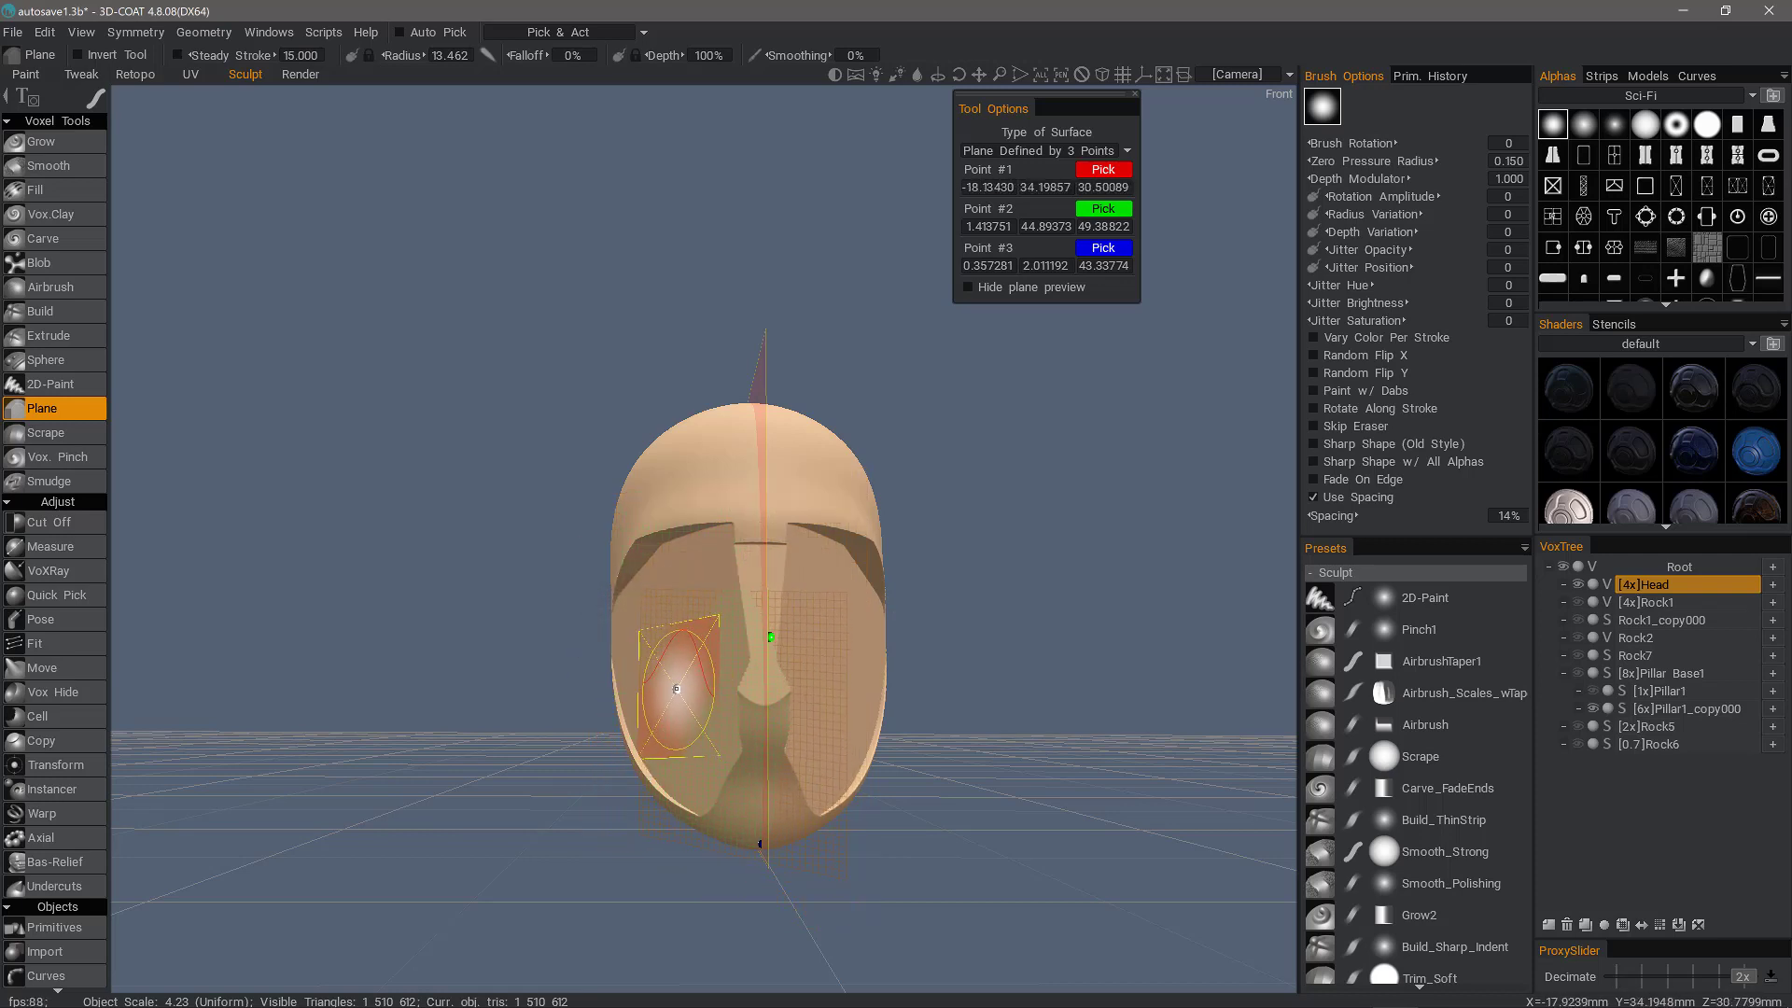
Step: Move point 2 onto the opposite flattened cheek and turn off symmetry
key("2")
key("s")
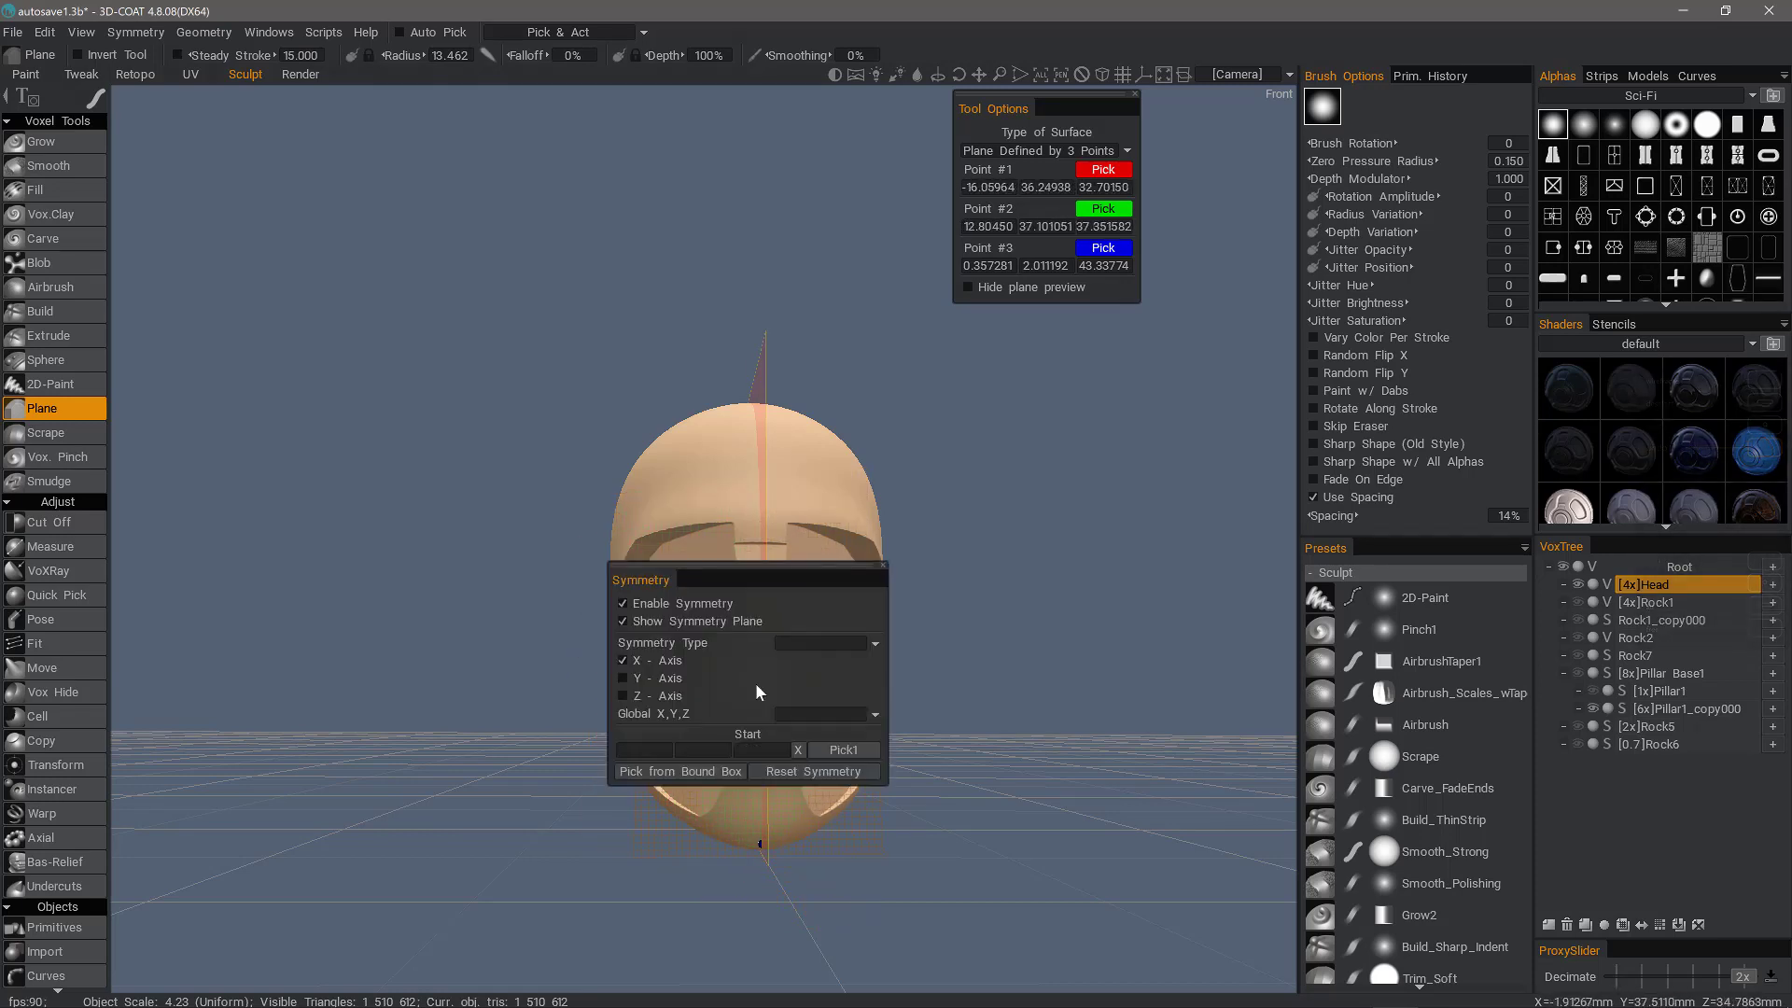
left_click(685, 609)
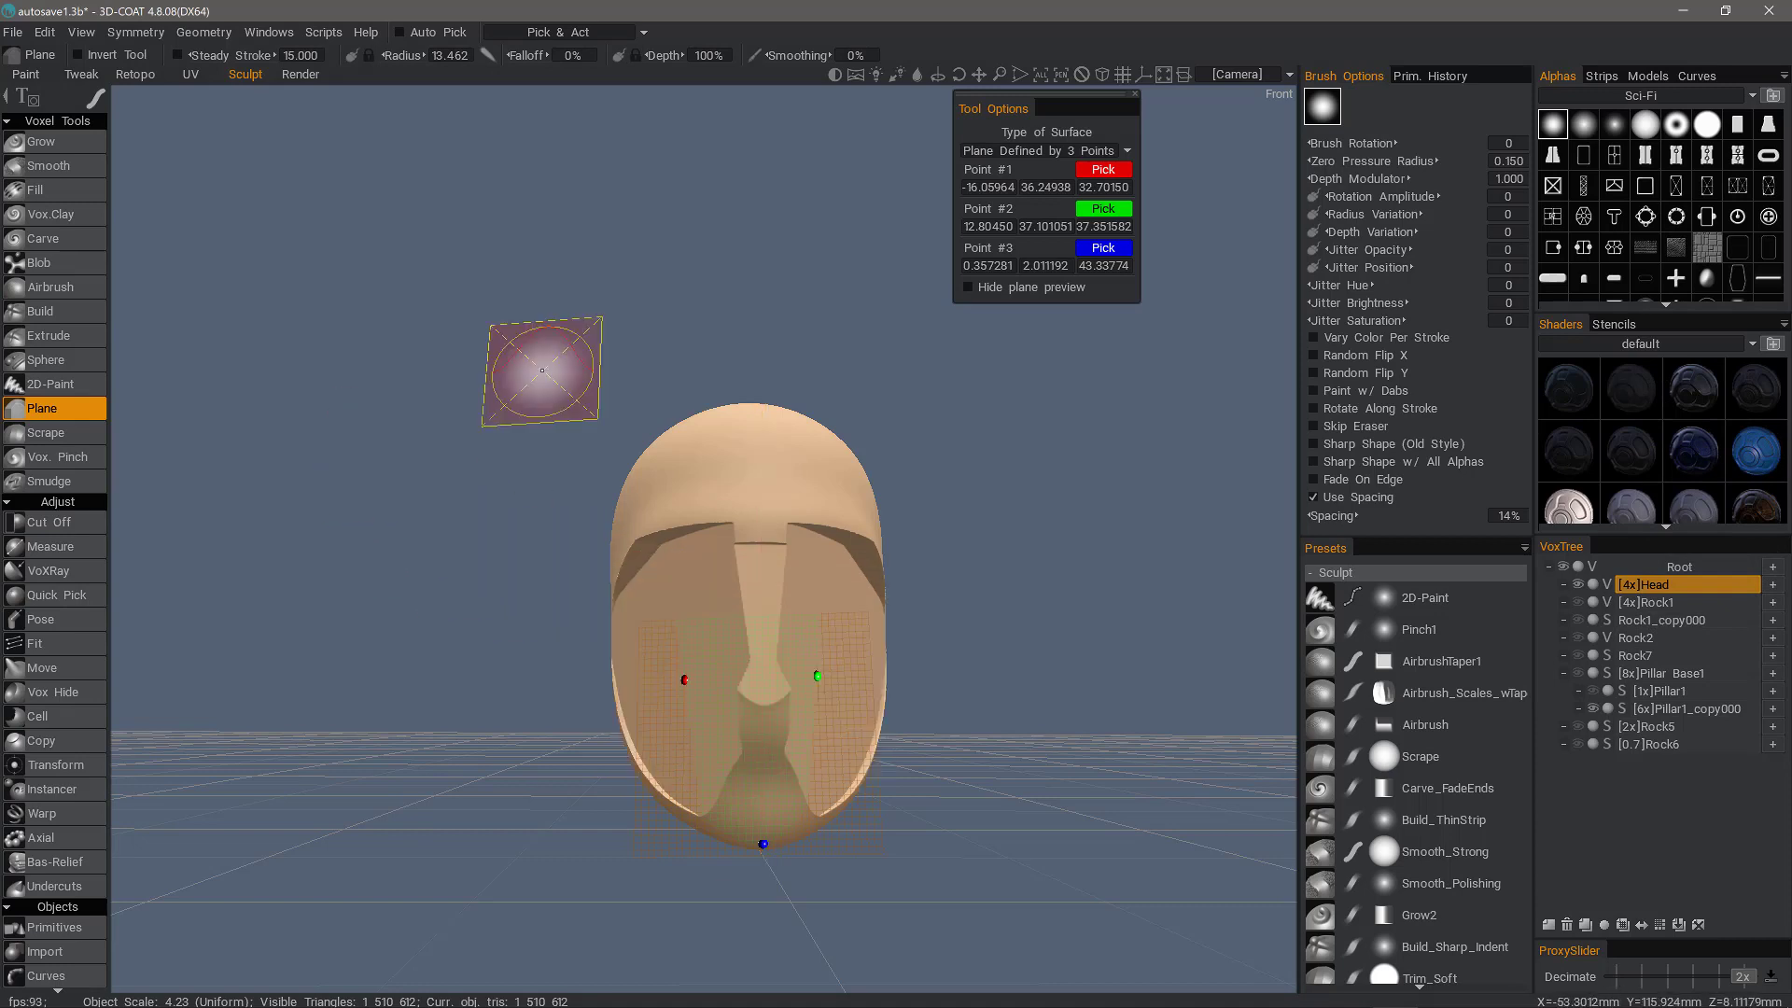
Step: Reposition point 2 on the cheek and flatten the mouth and chin area inside a closed spline outline onto the three-point plane
key("2")
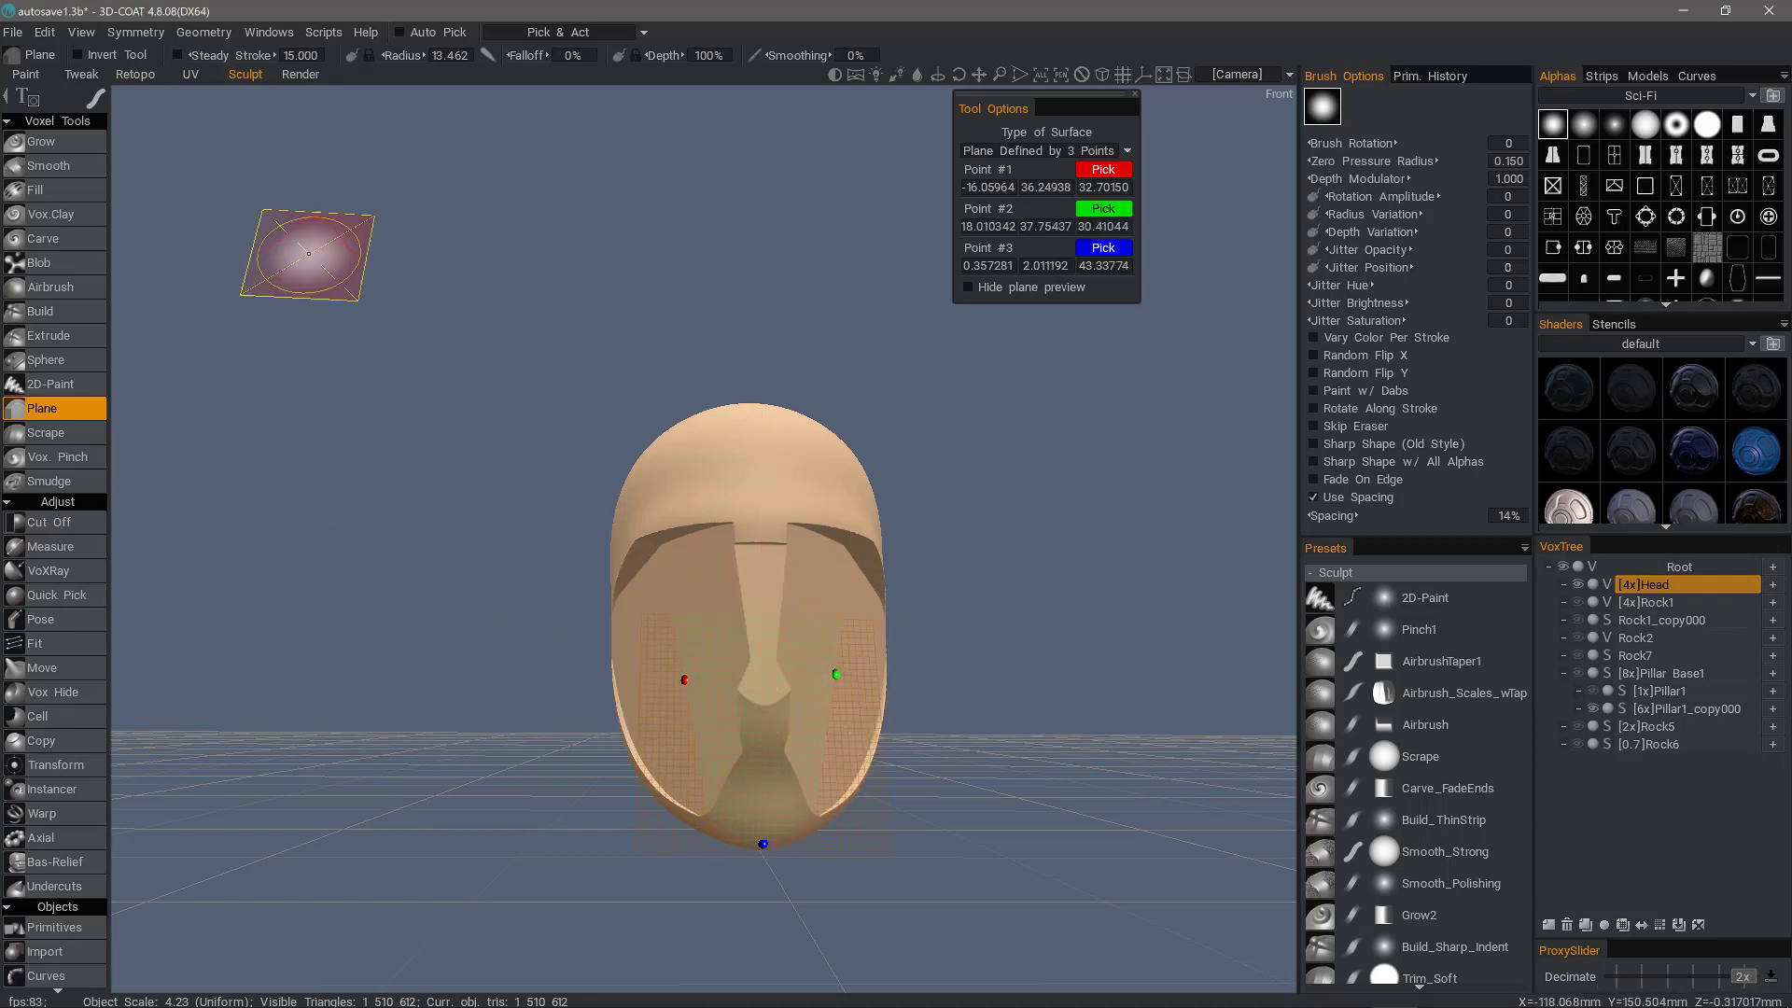
mouse_move(138, 107)
left_click(550, 105)
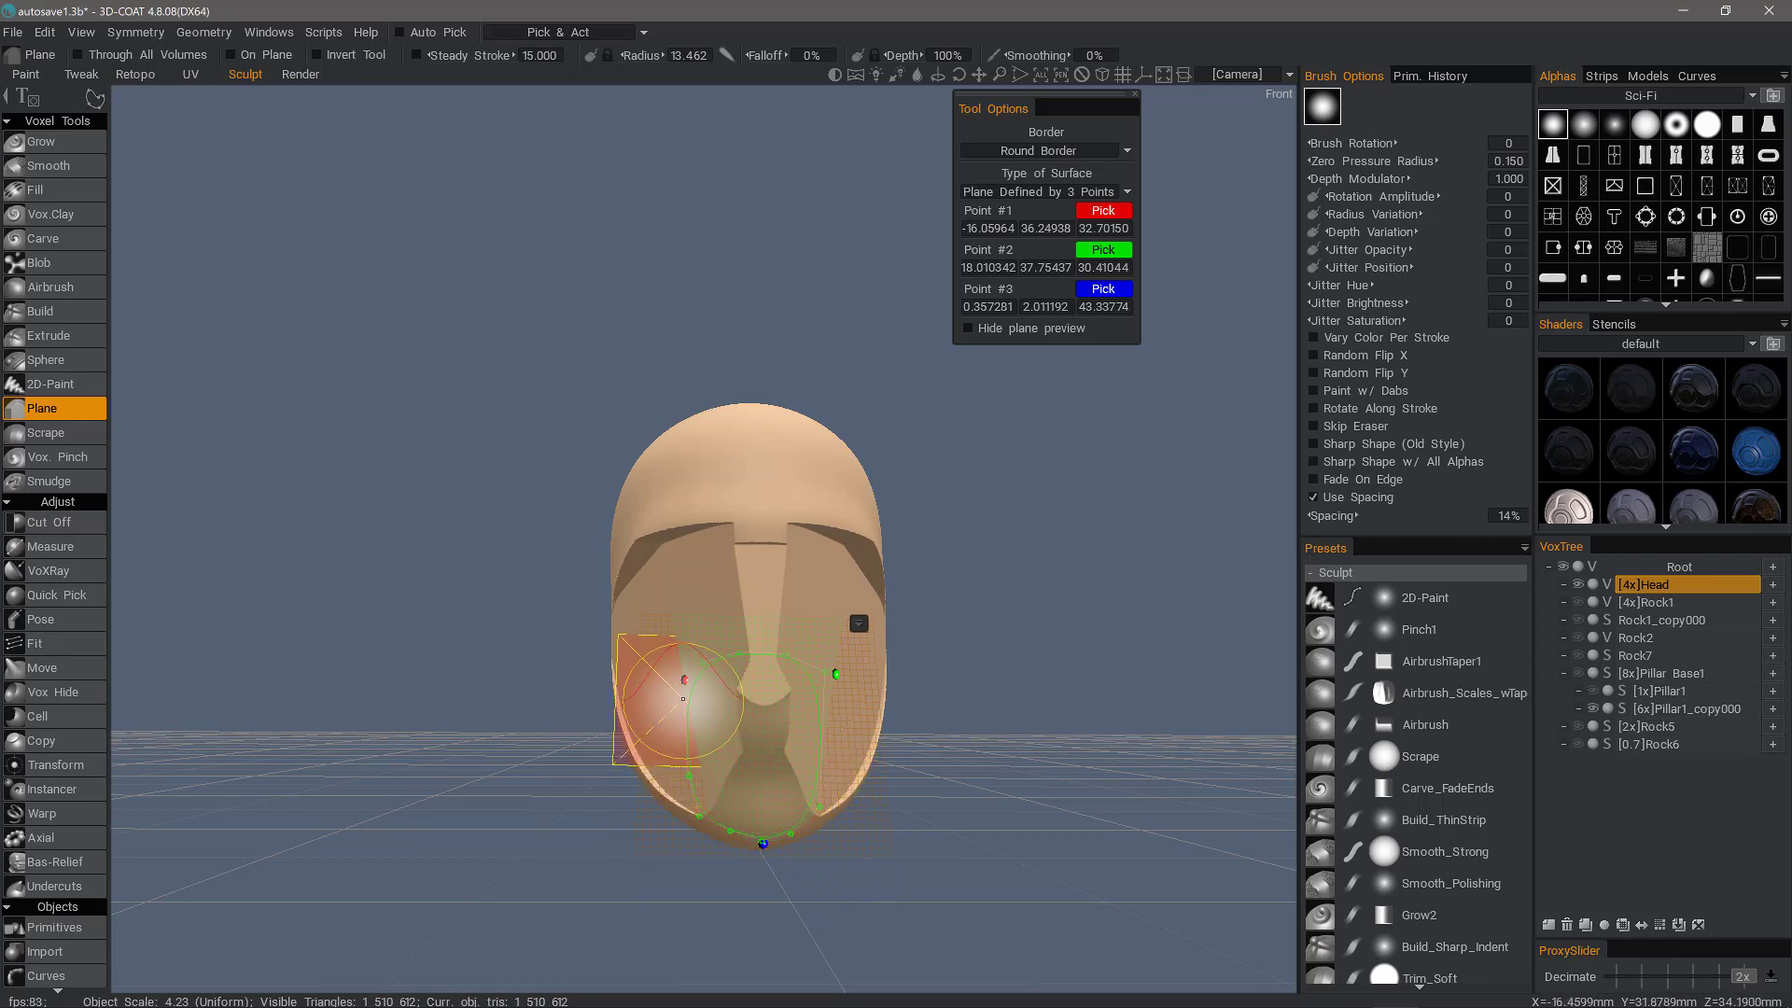
left_click(672, 663)
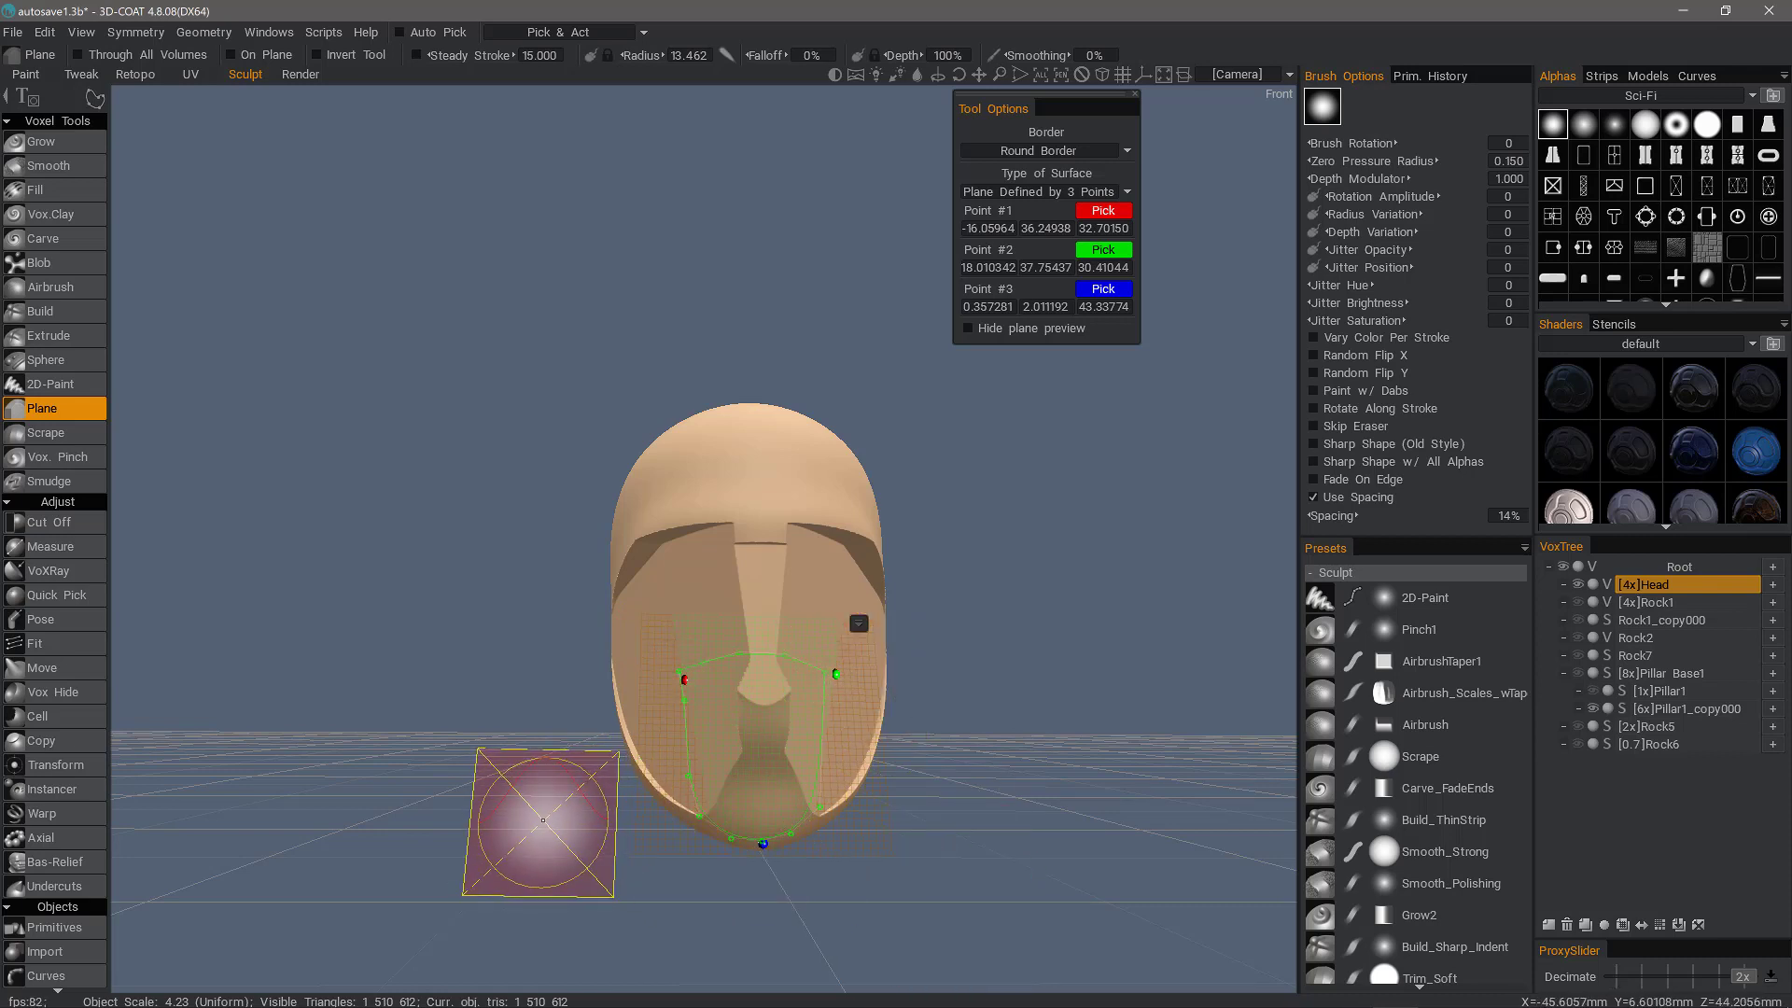
key("Return")
left_click_drag(562, 832, 269, 556)
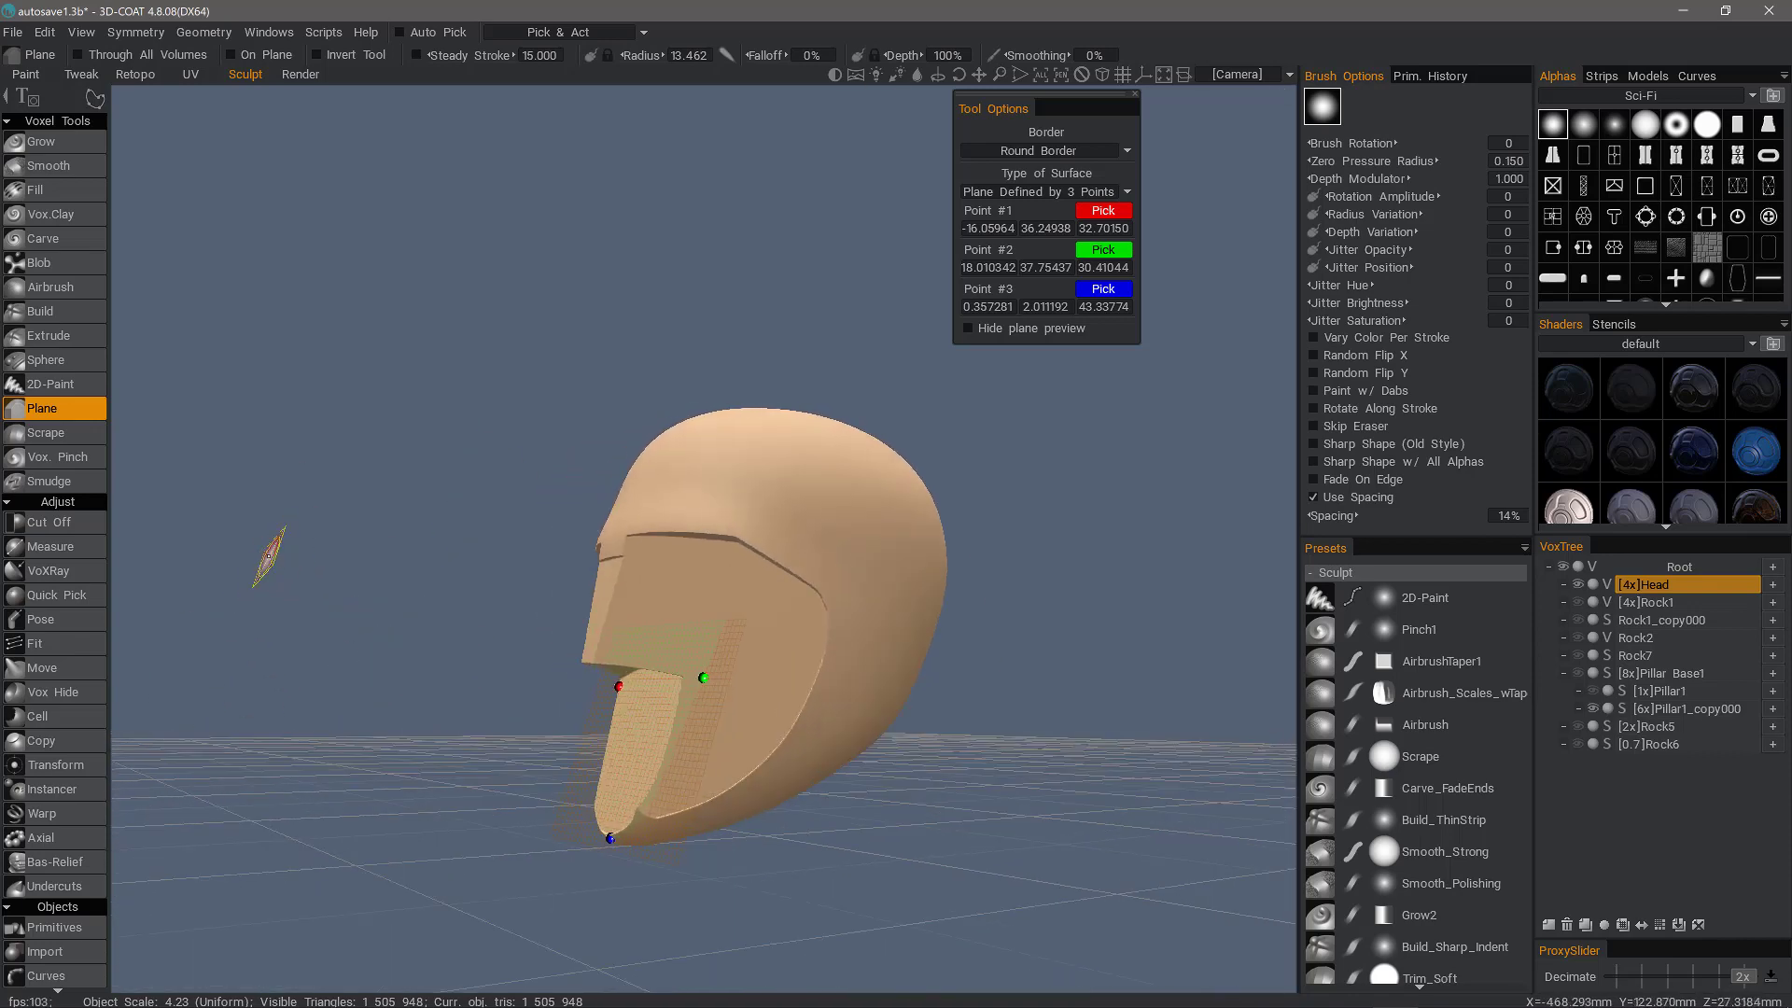
Step: Set the surface type back to Plane Defined by RMB and switch to the Cut Off tool
left_click(1068, 193)
left_click(1052, 215)
left_click_drag(523, 542, 52, 508)
left_click(52, 520)
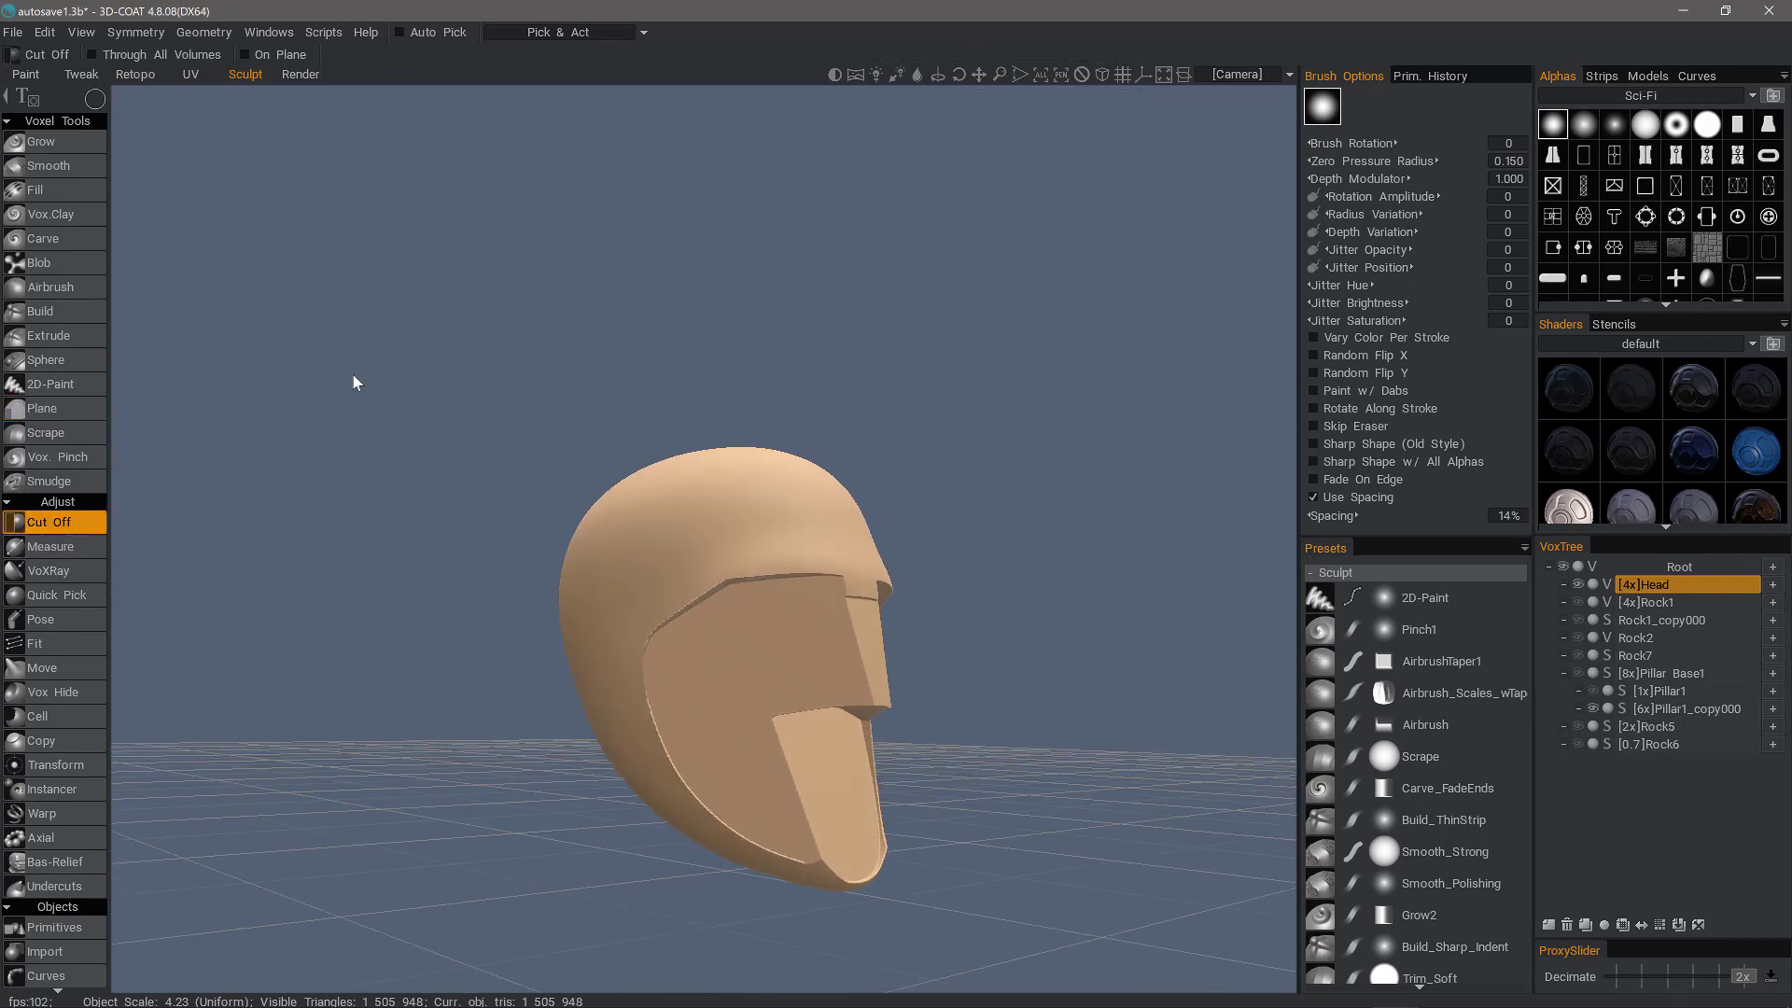
Step: Cut off the tip of the chin from the left view using a four-sided cut shape
left_click_drag(353, 383, 858, 883)
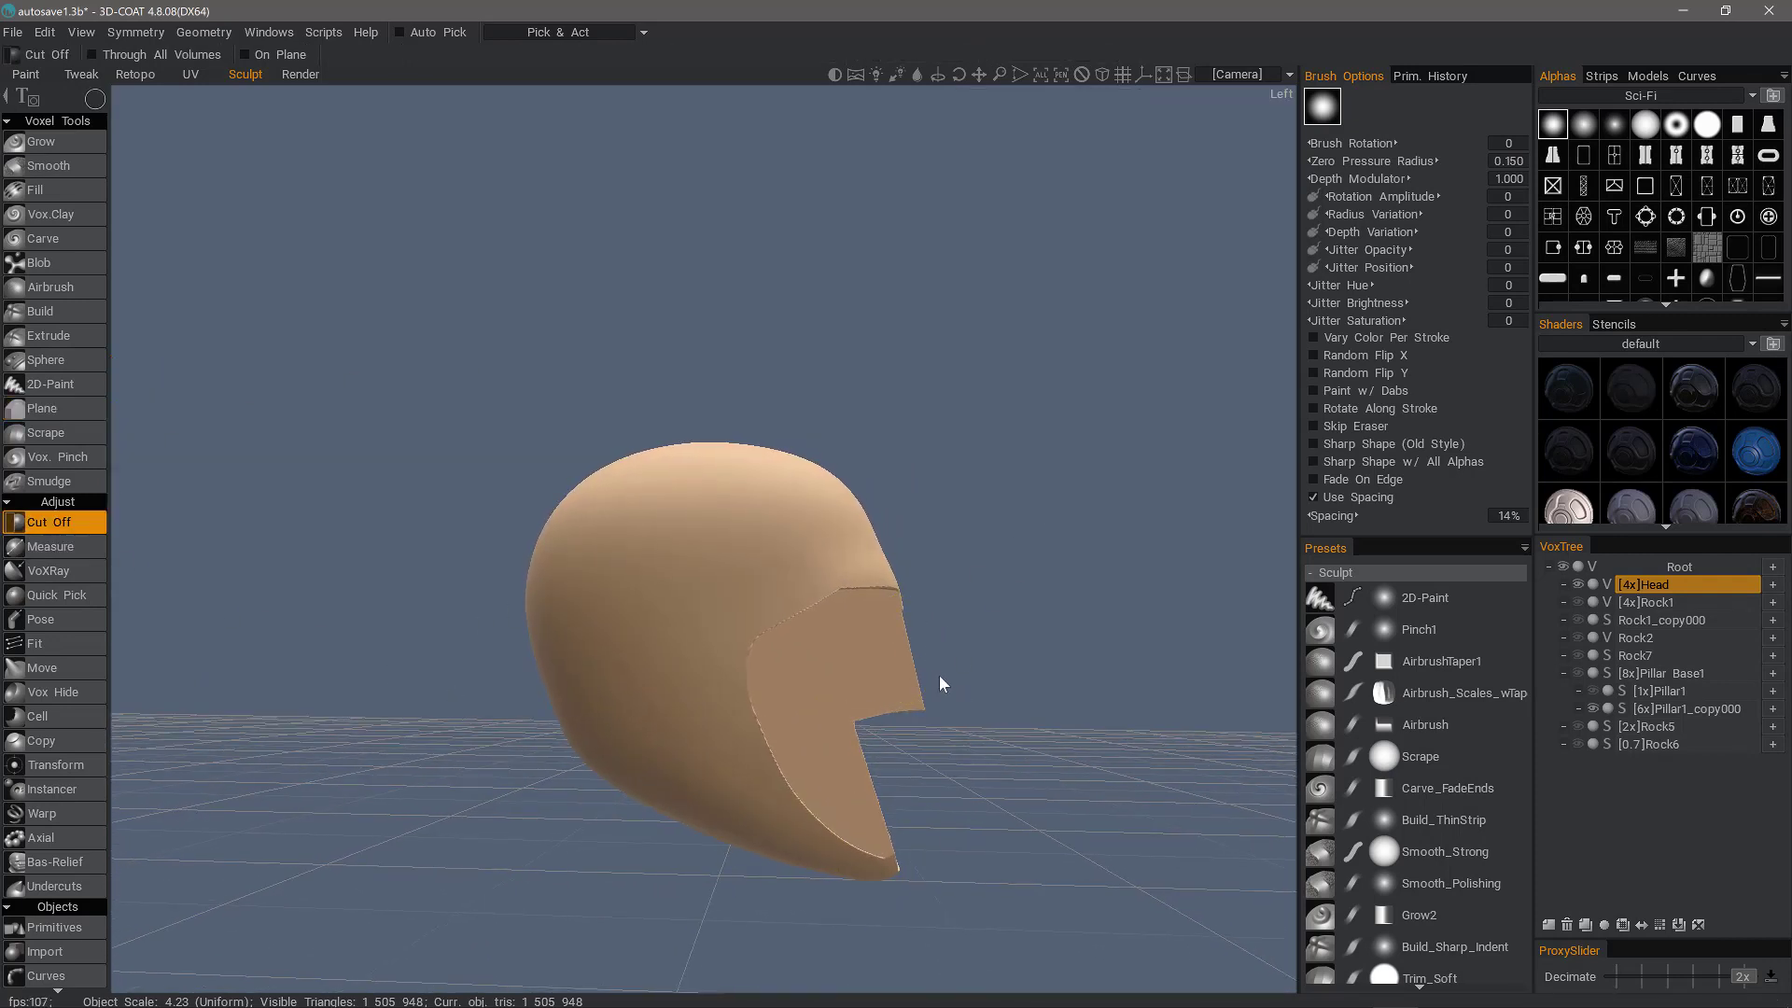
mouse_move(974, 698)
left_mouse_down()
mouse_move(1001, 709)
mouse_move(982, 696)
left_mouse_up()
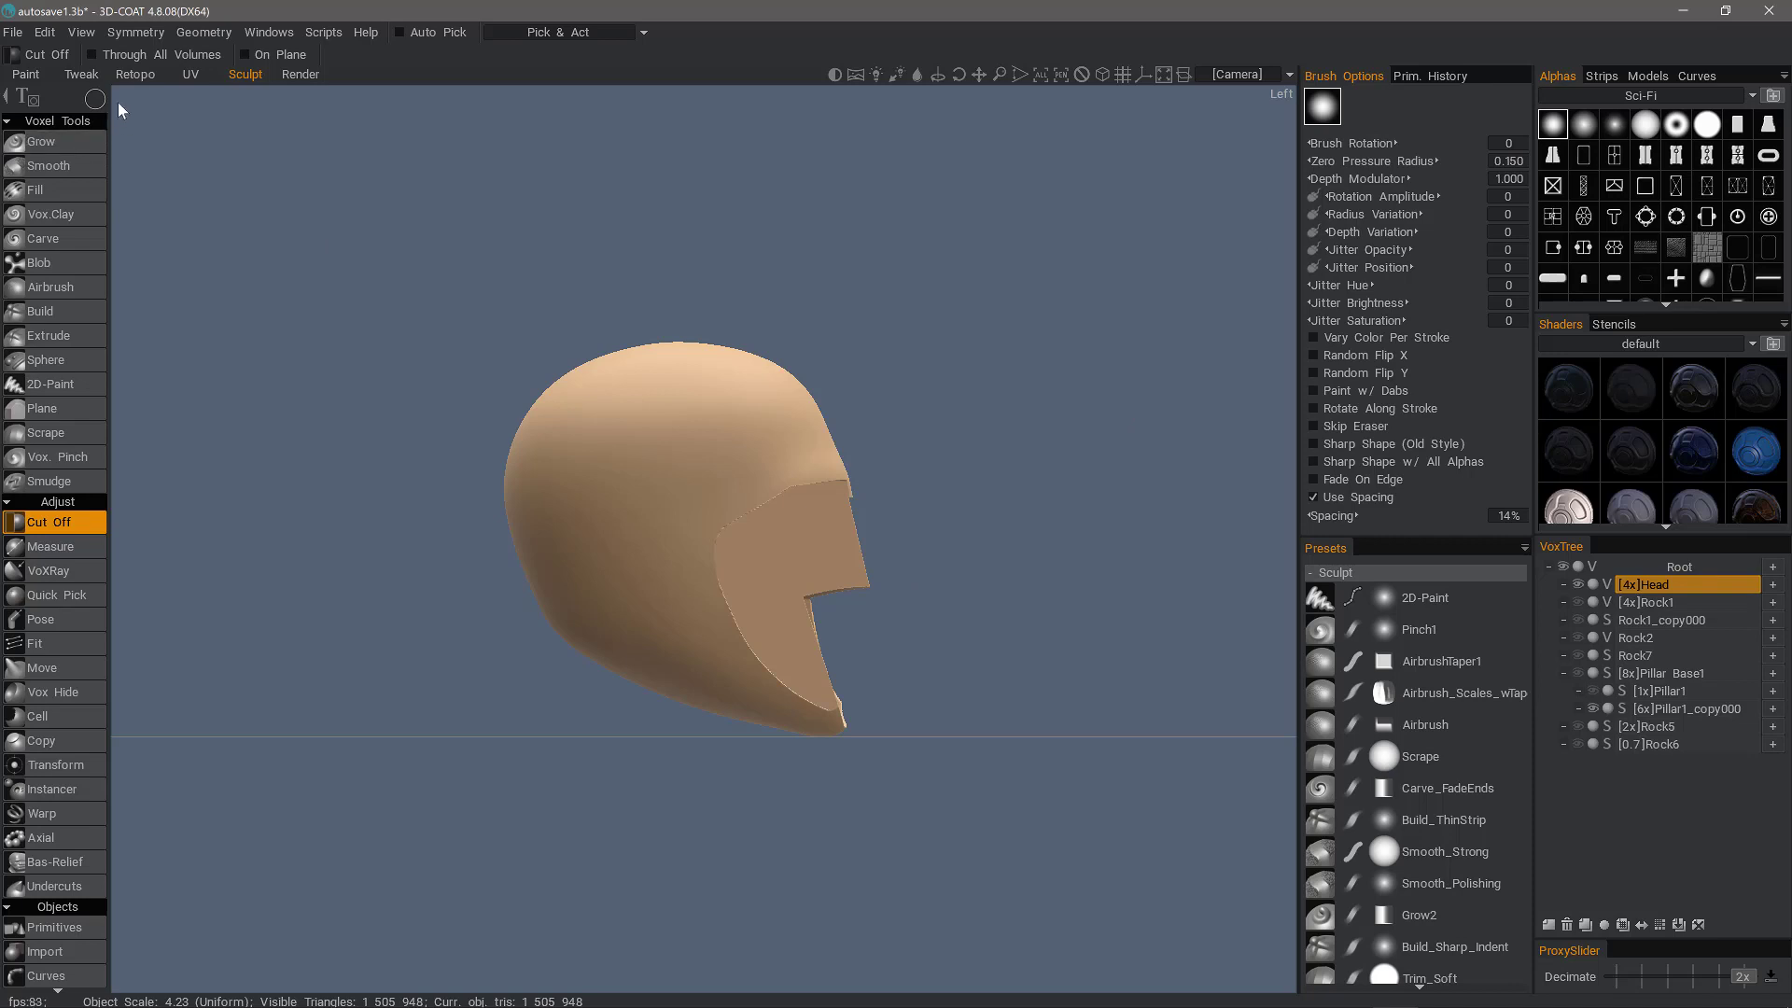
mouse_move(284, 112)
left_click(882, 530)
left_click(863, 674)
left_click_drag(903, 847, 852, 790, "alt")
left_click_drag(515, 413, 30, 425, "alt")
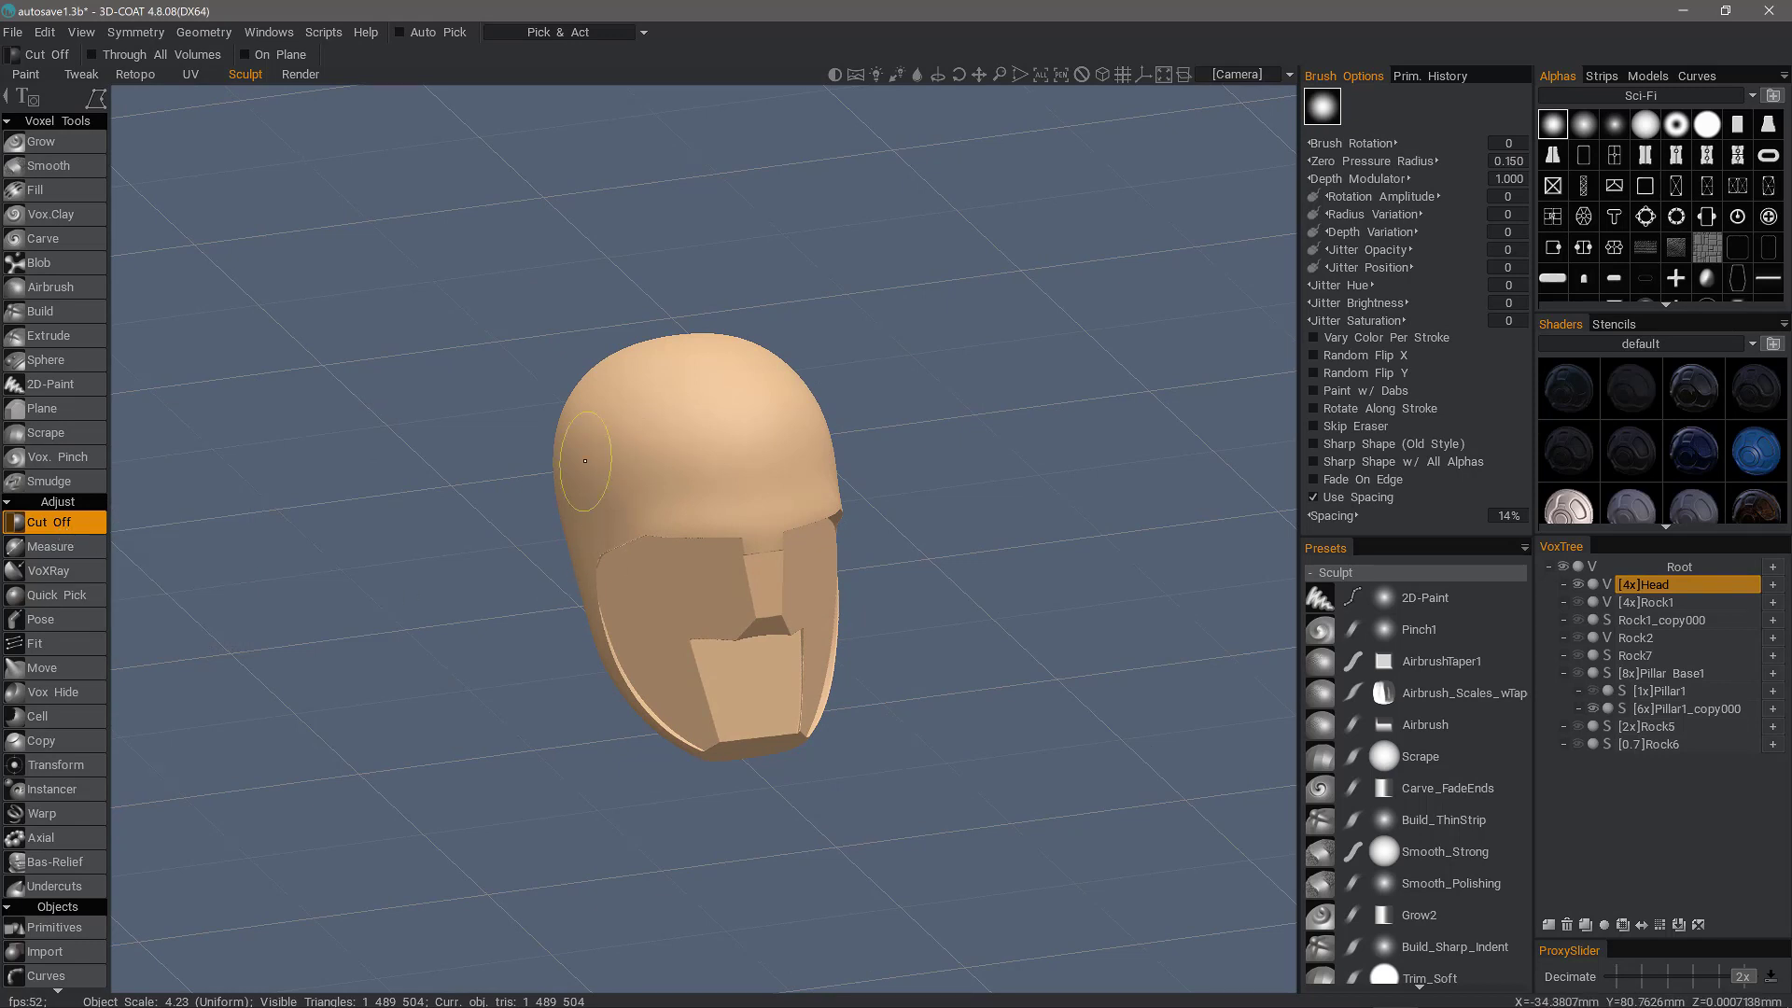
left_click_drag(572, 457, 67, 405, "alt")
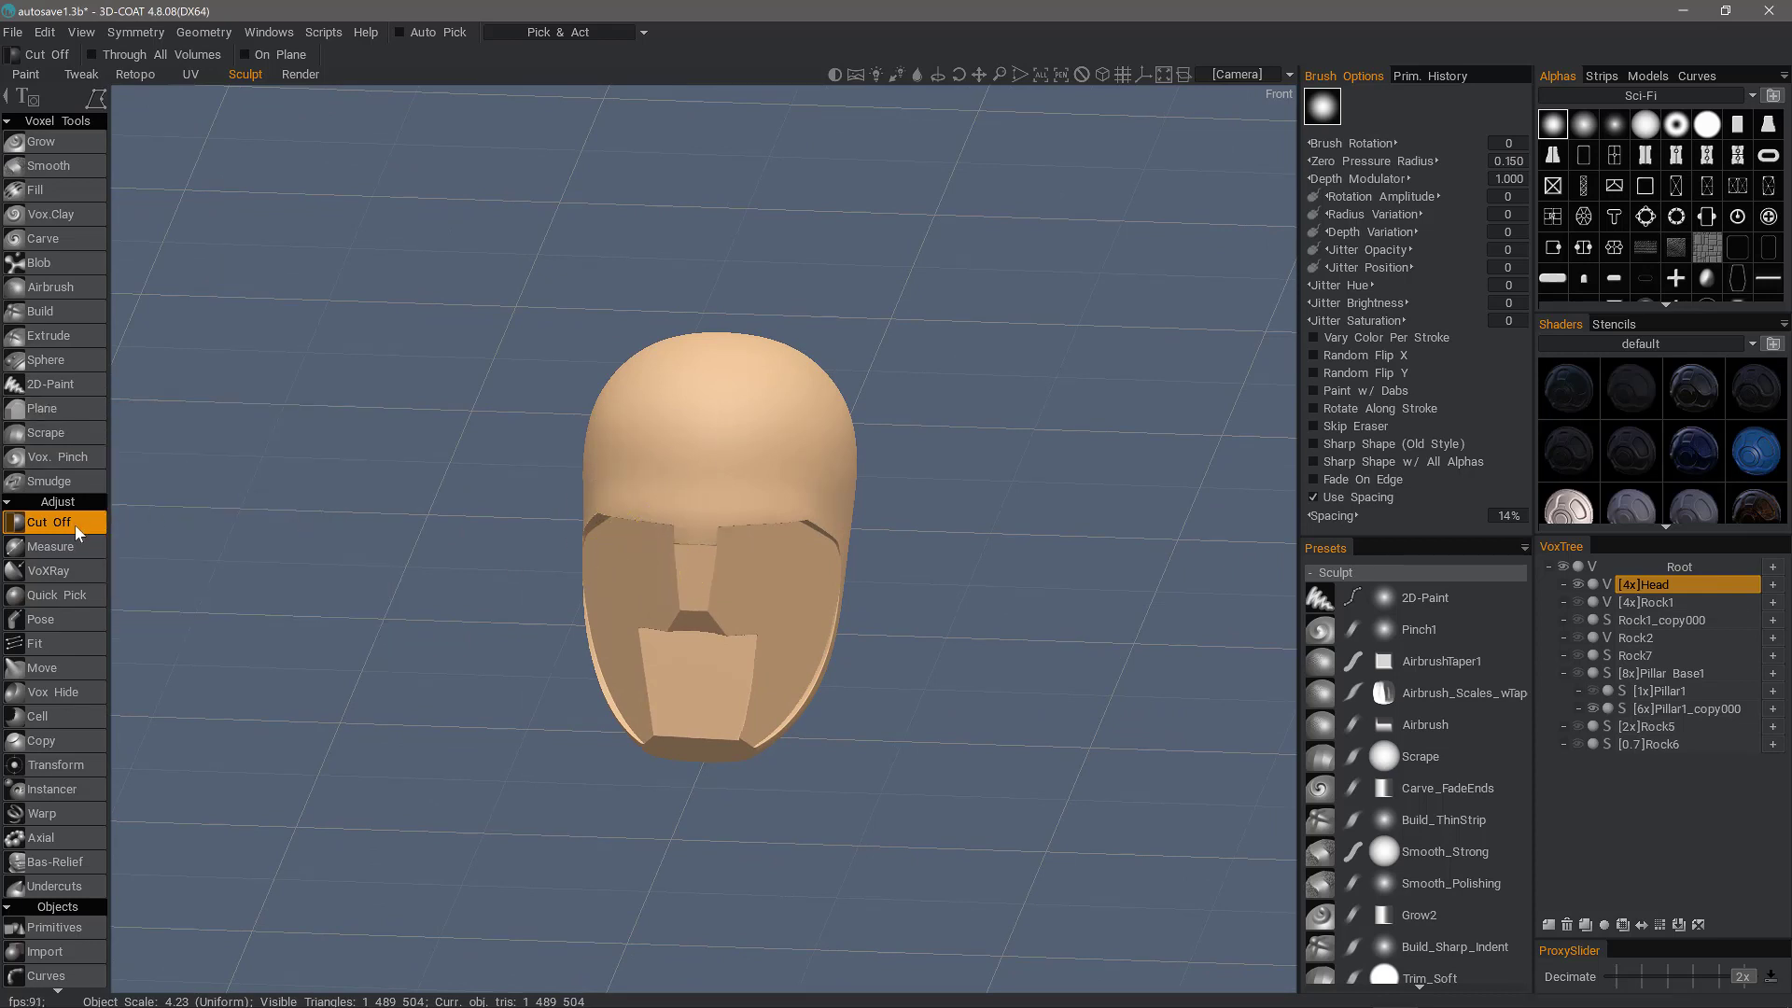
Step: Try cutting a four-sided hole through the forehead with the depth limit disabled, and undo the cut
mouse_move(95, 102)
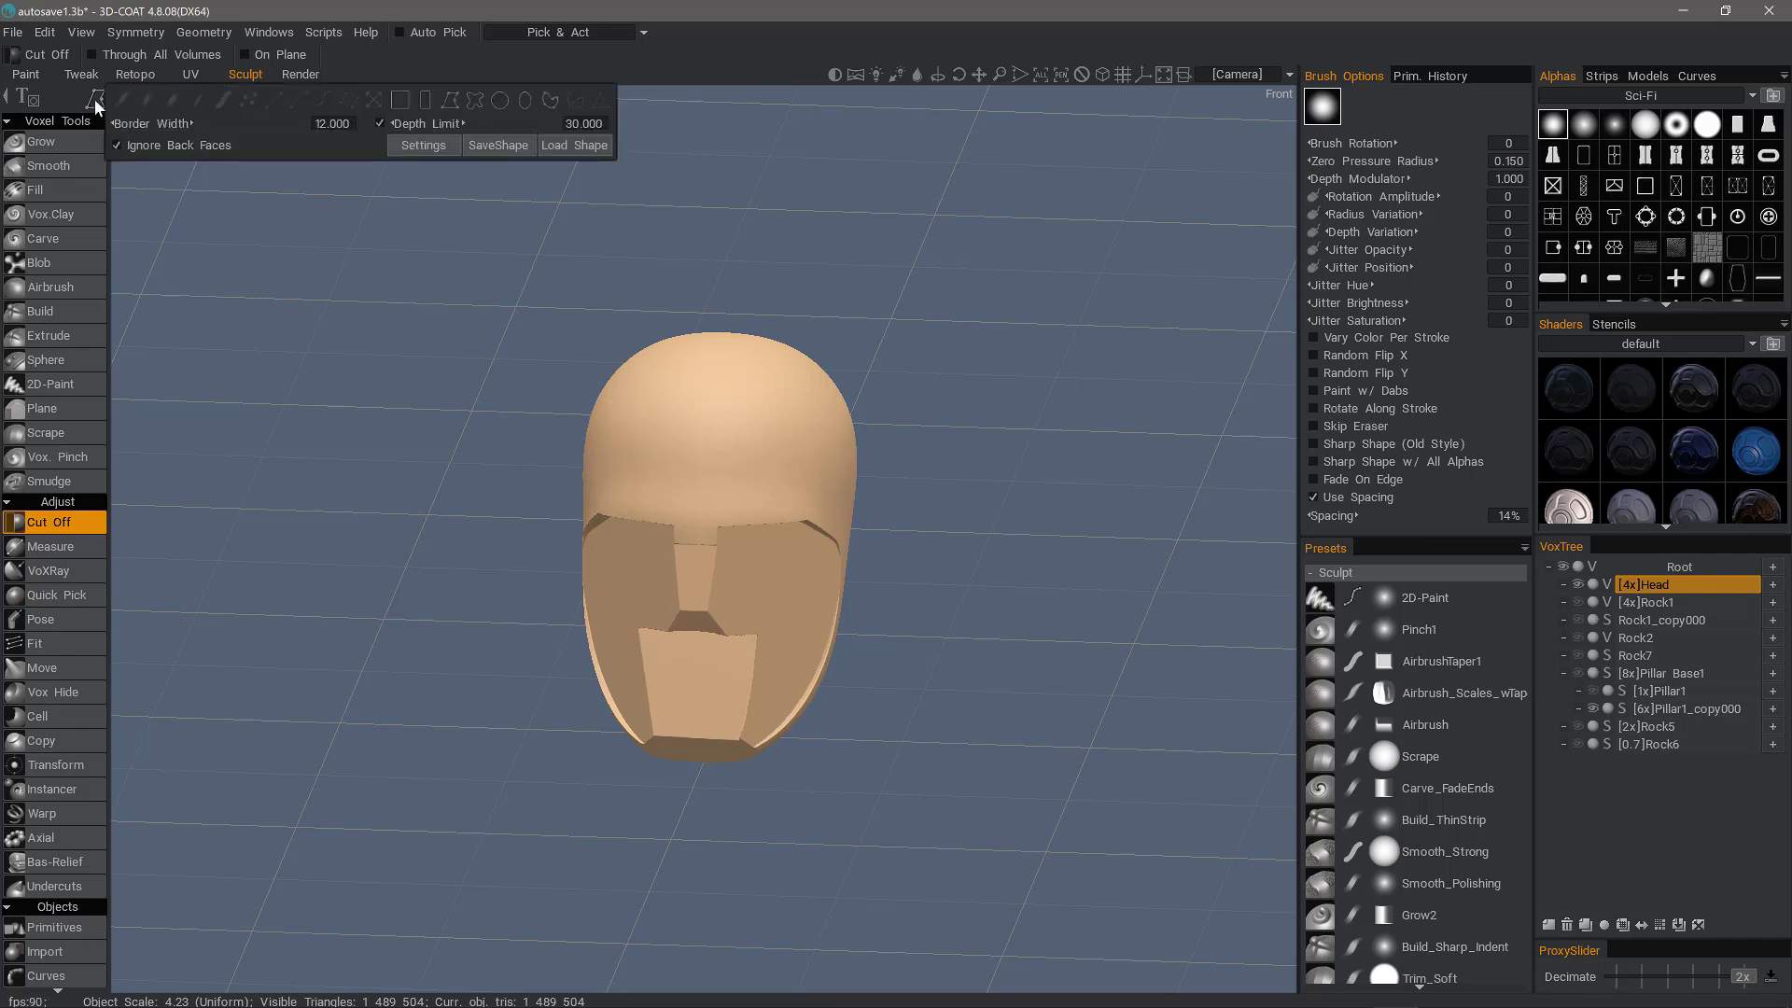
left_click(380, 124)
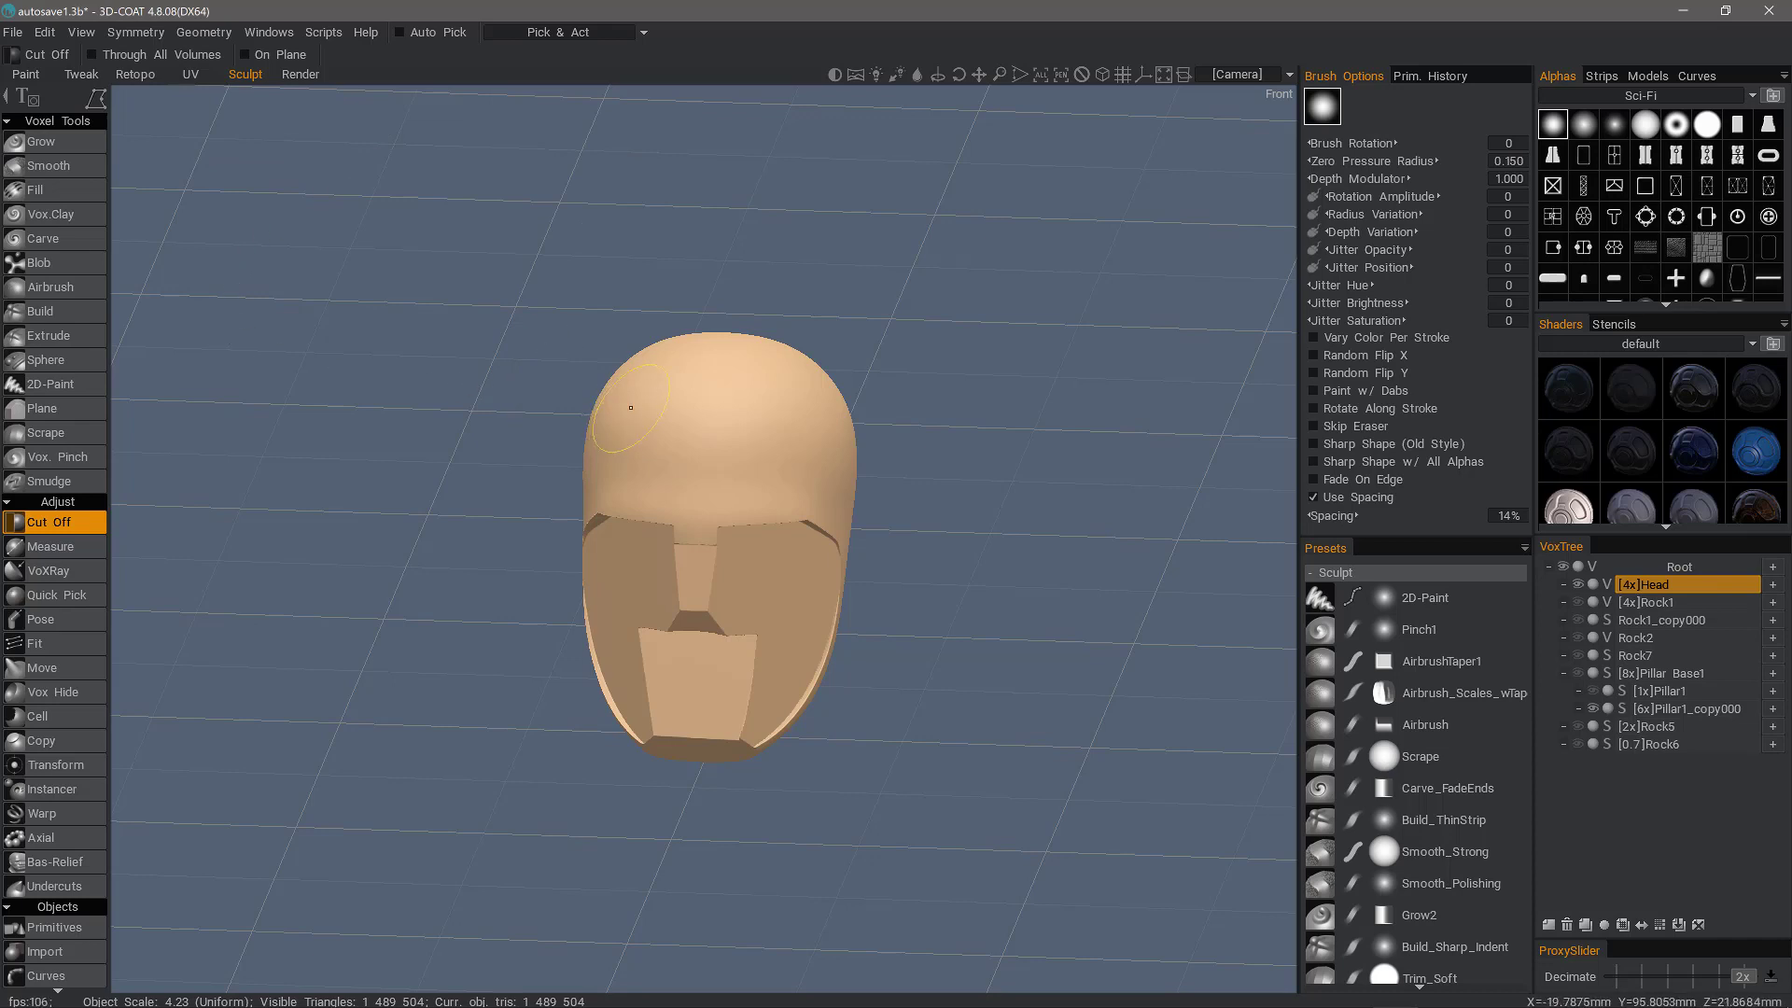
left_click(712, 487)
left_click(649, 408)
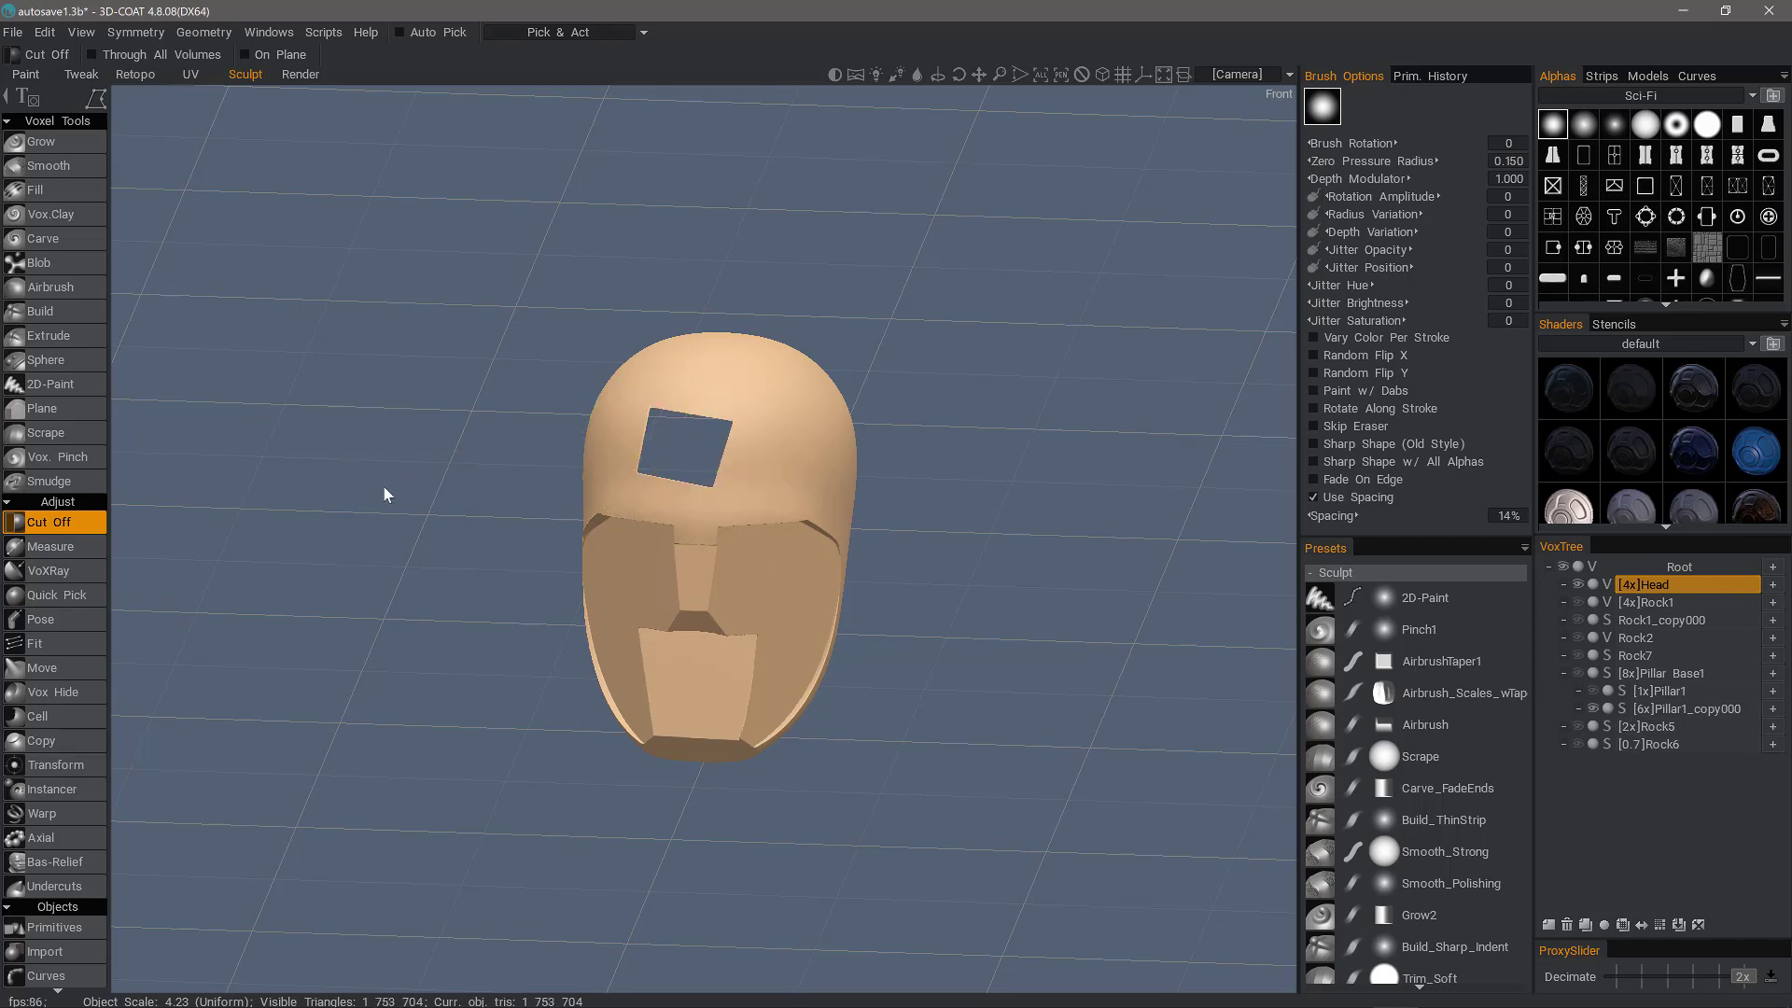
key("ctrl+z")
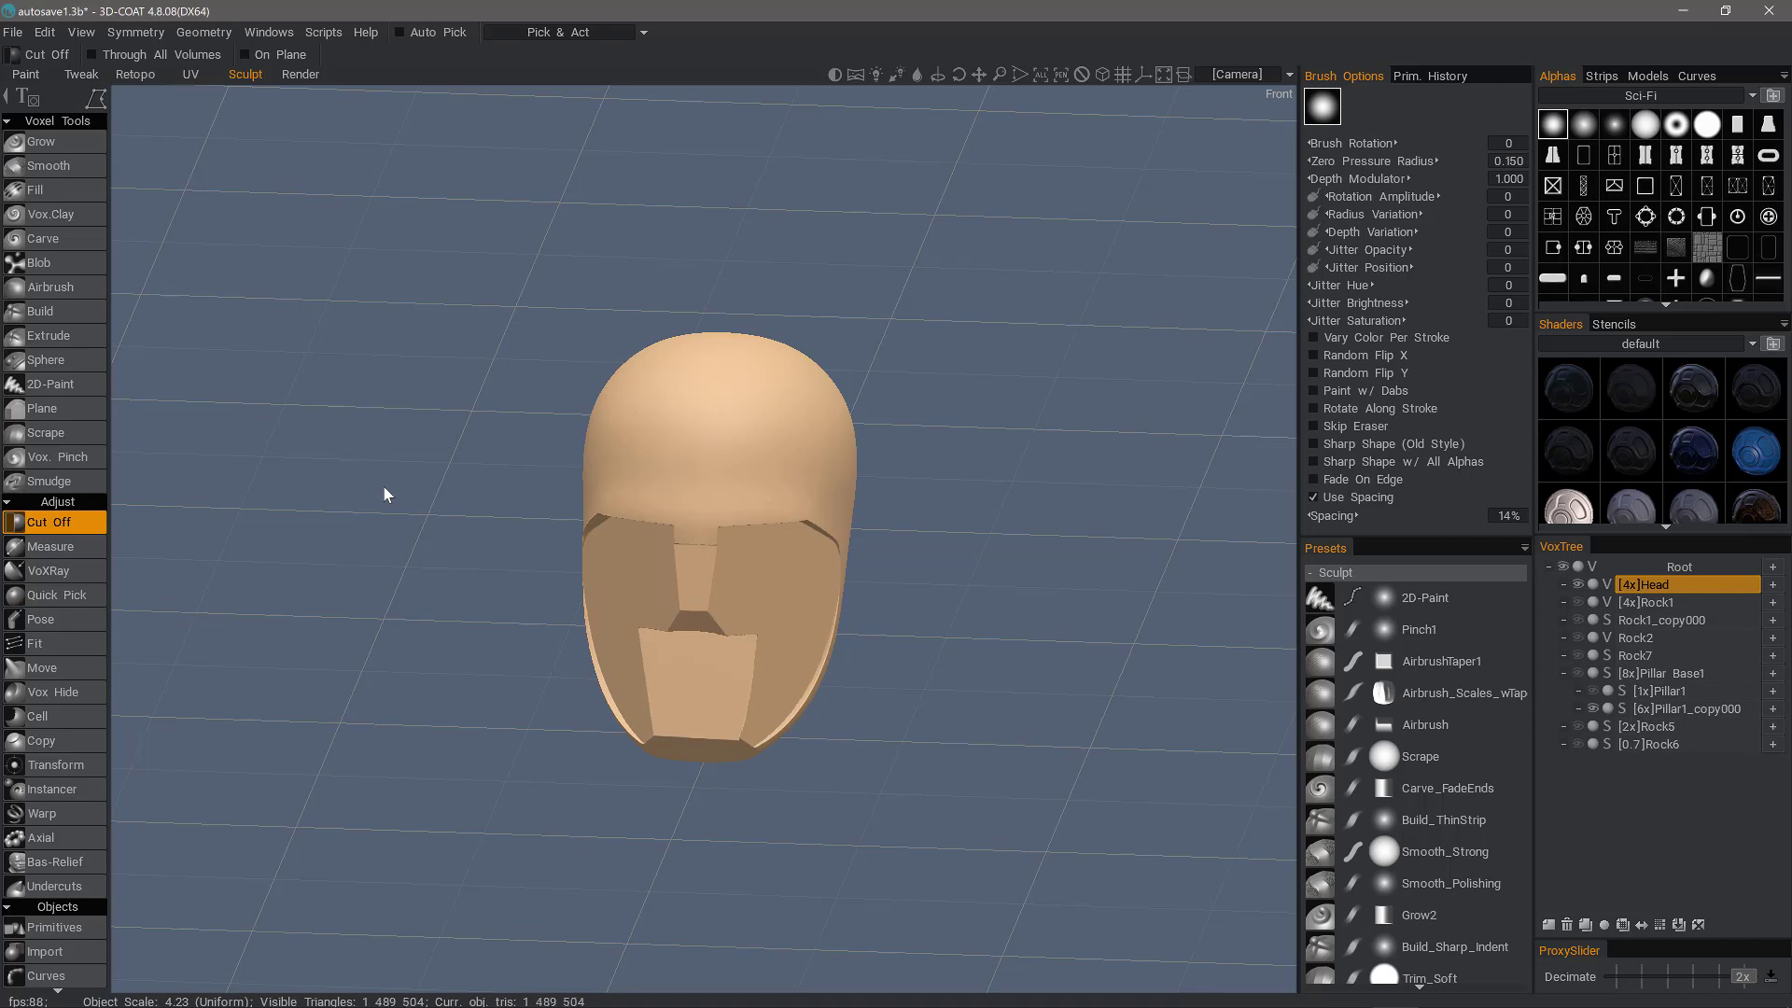
Step: Try a four-sided forehead cut with the depth limit enabled at 10.000, and undo the cut
mouse_move(121, 109)
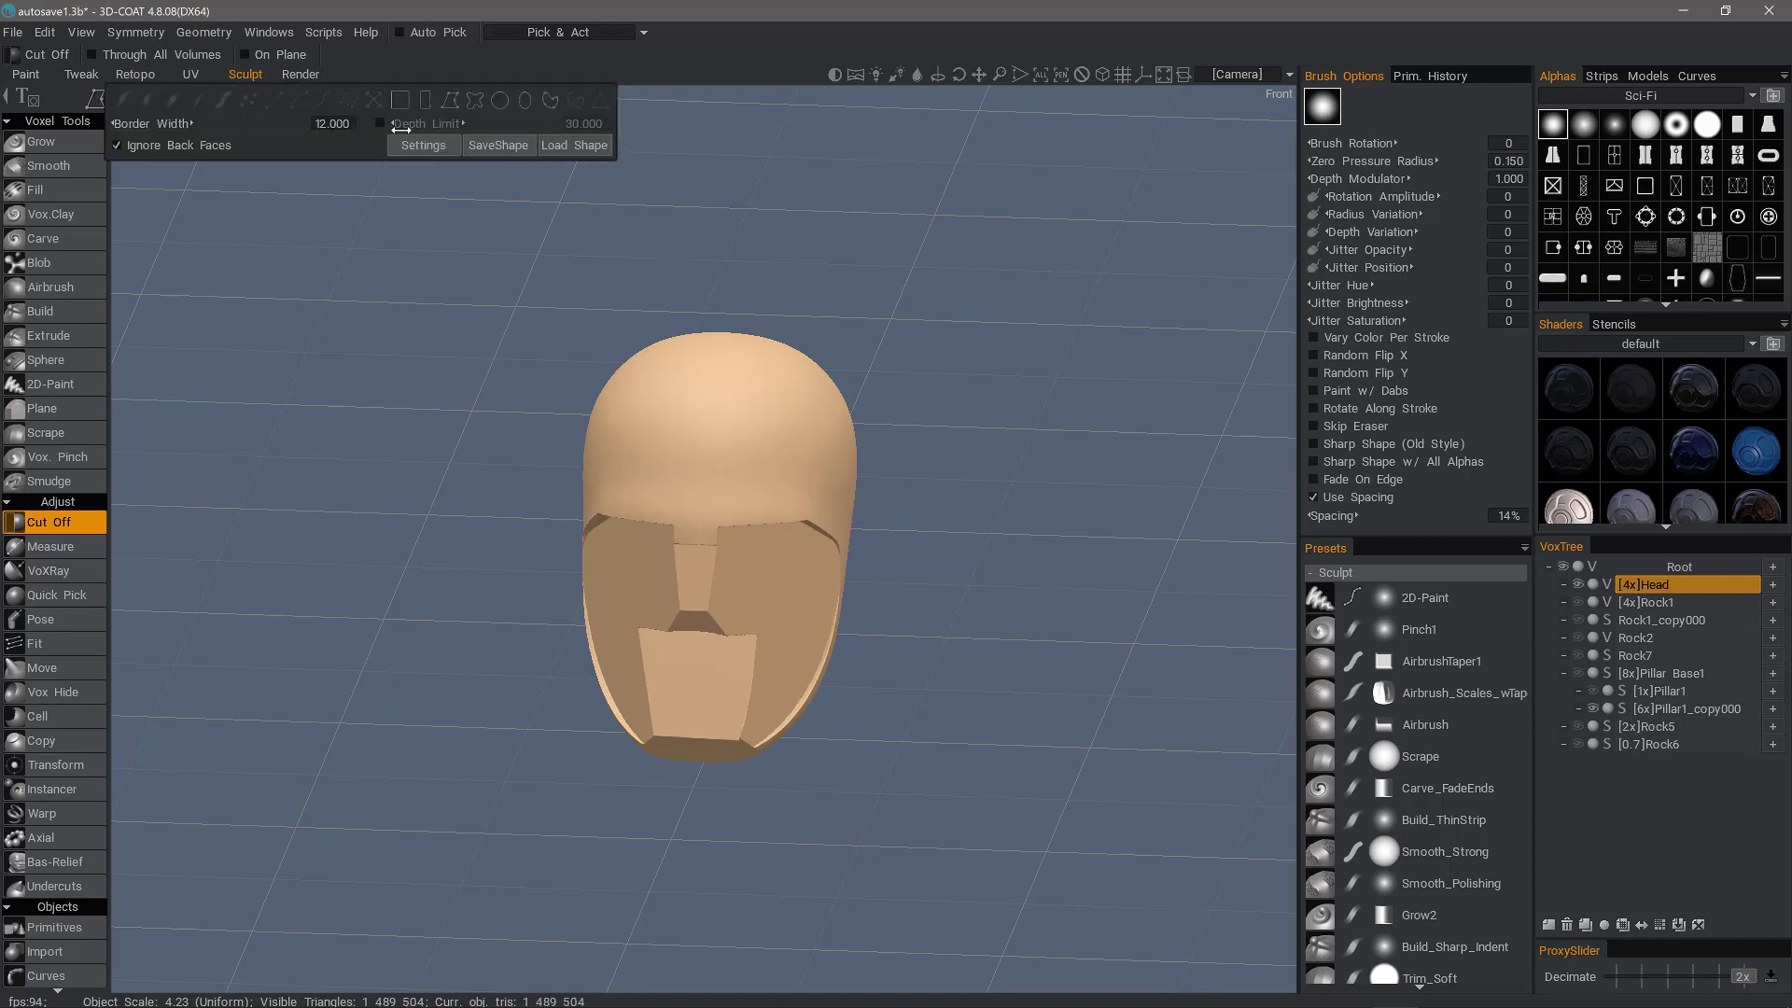
left_click(585, 123)
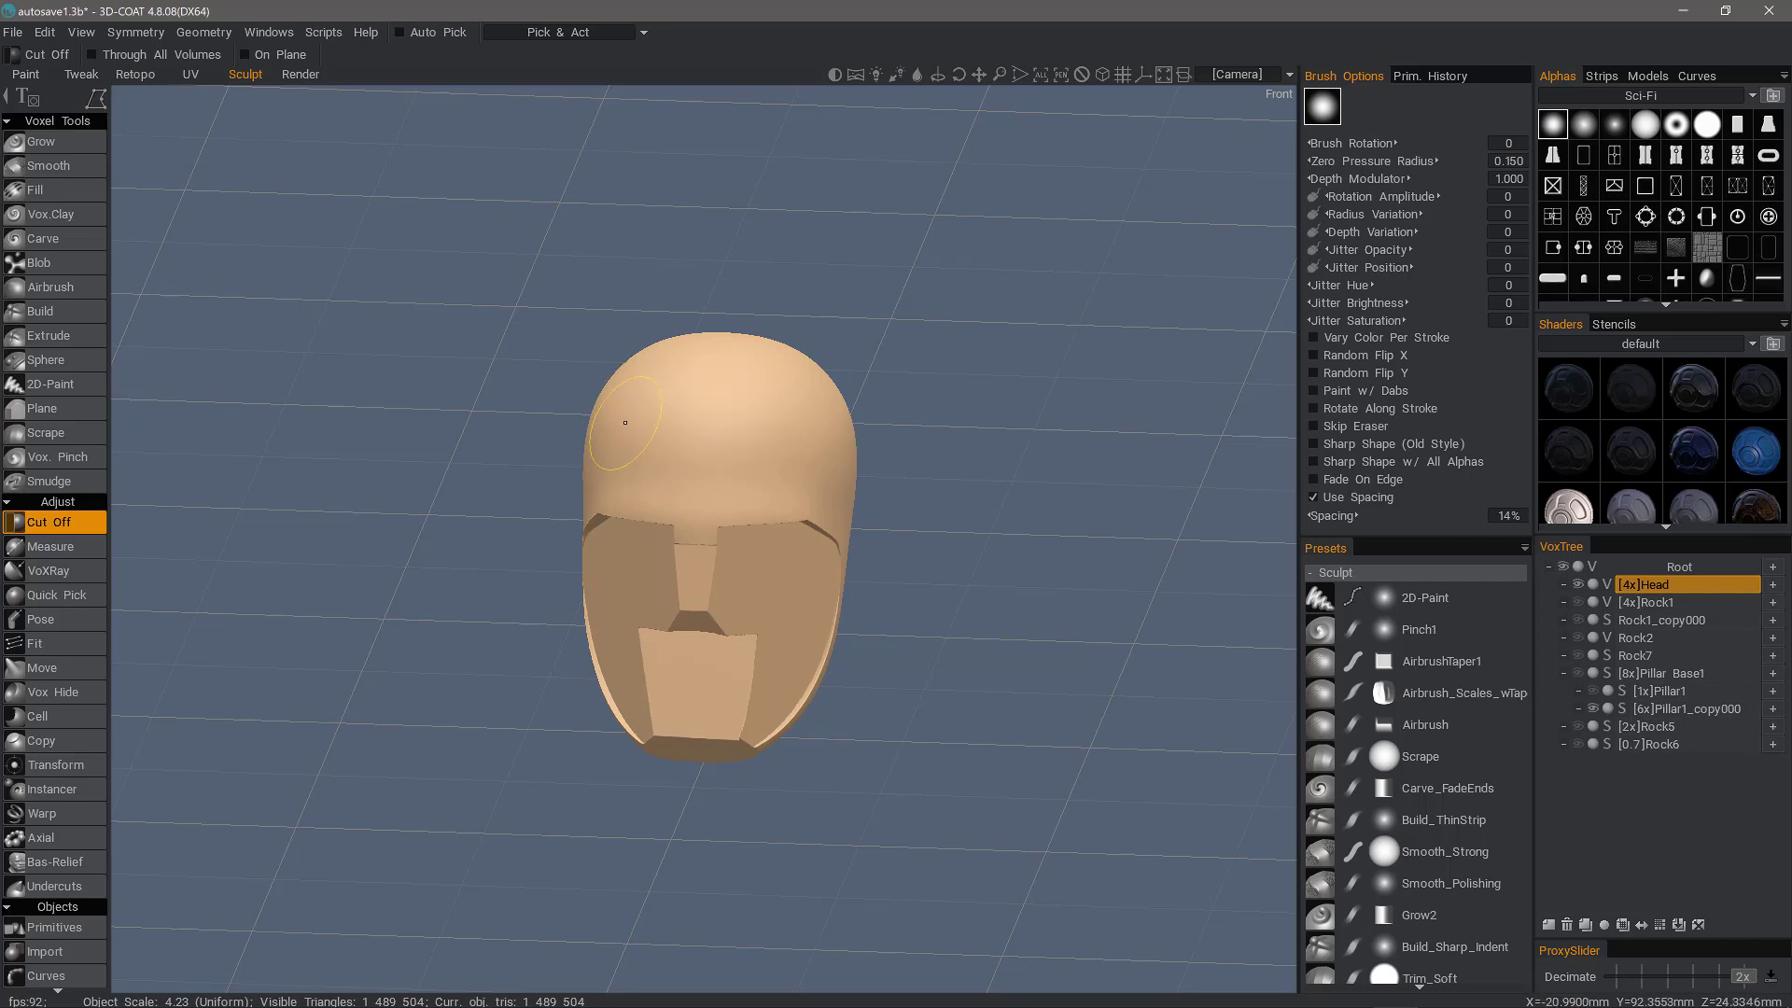
left_click_drag(686, 425, 627, 423)
left_click(627, 423)
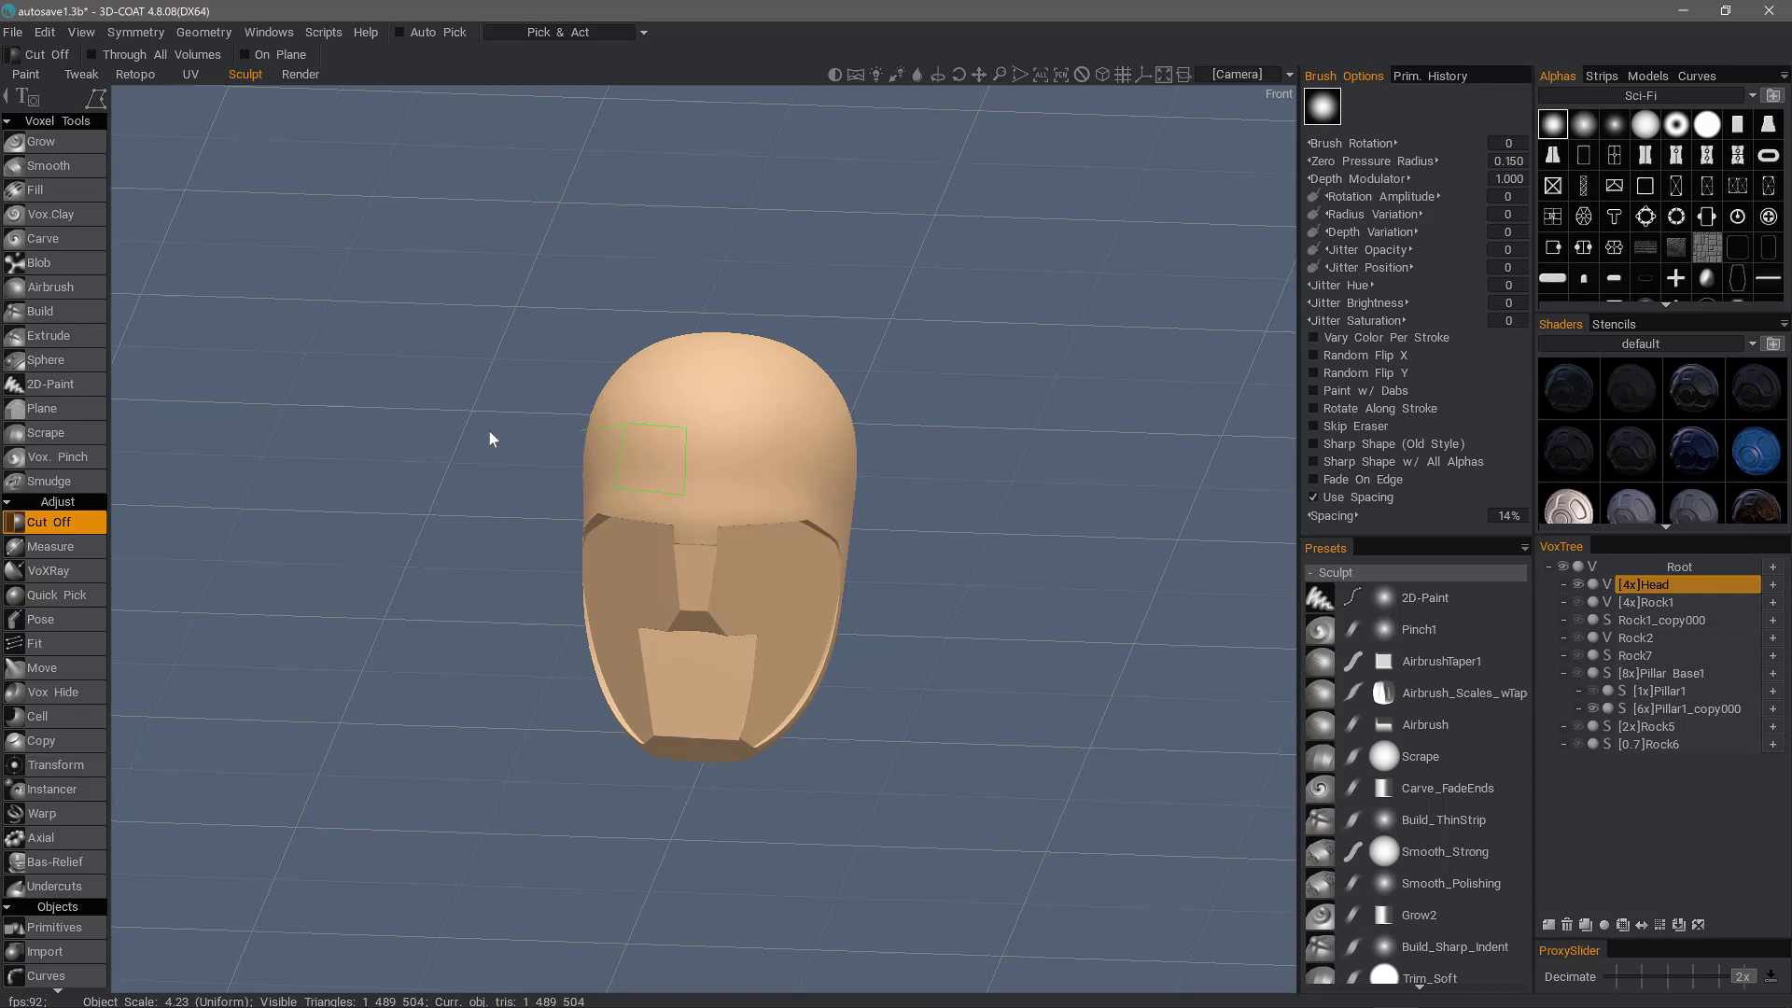
left_click(626, 426)
middle_click_drag(451, 450, 394, 563)
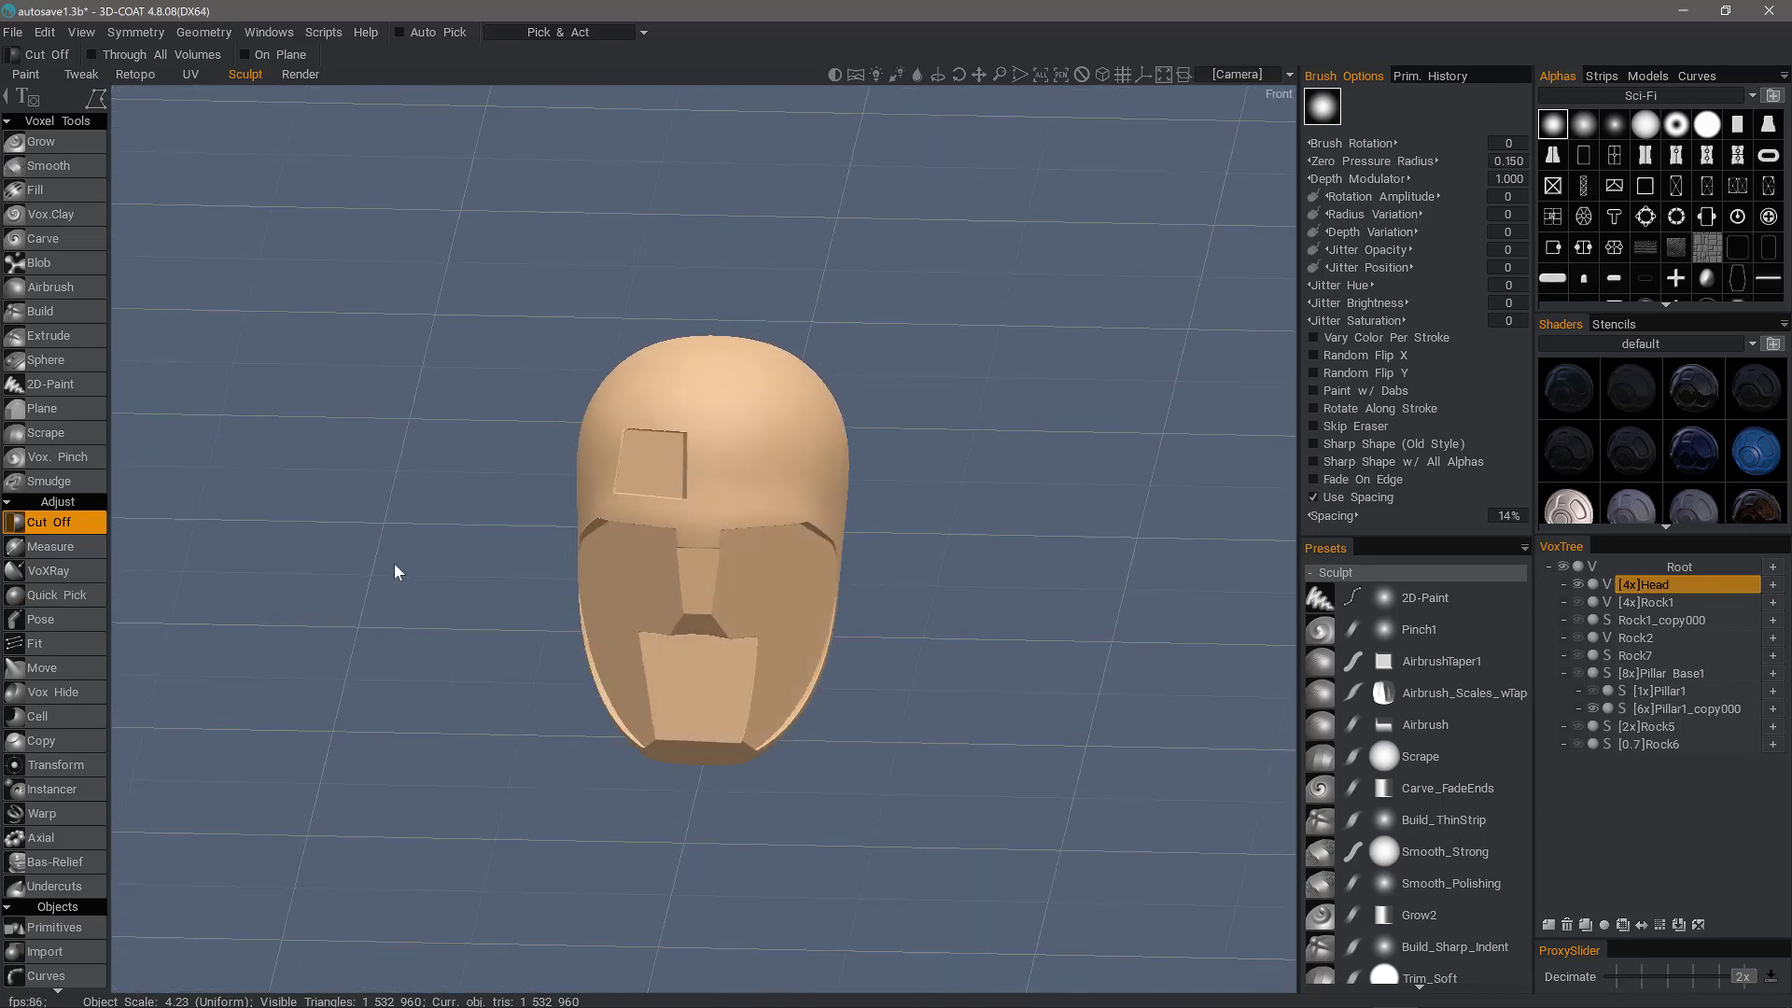
key("ctrl+z")
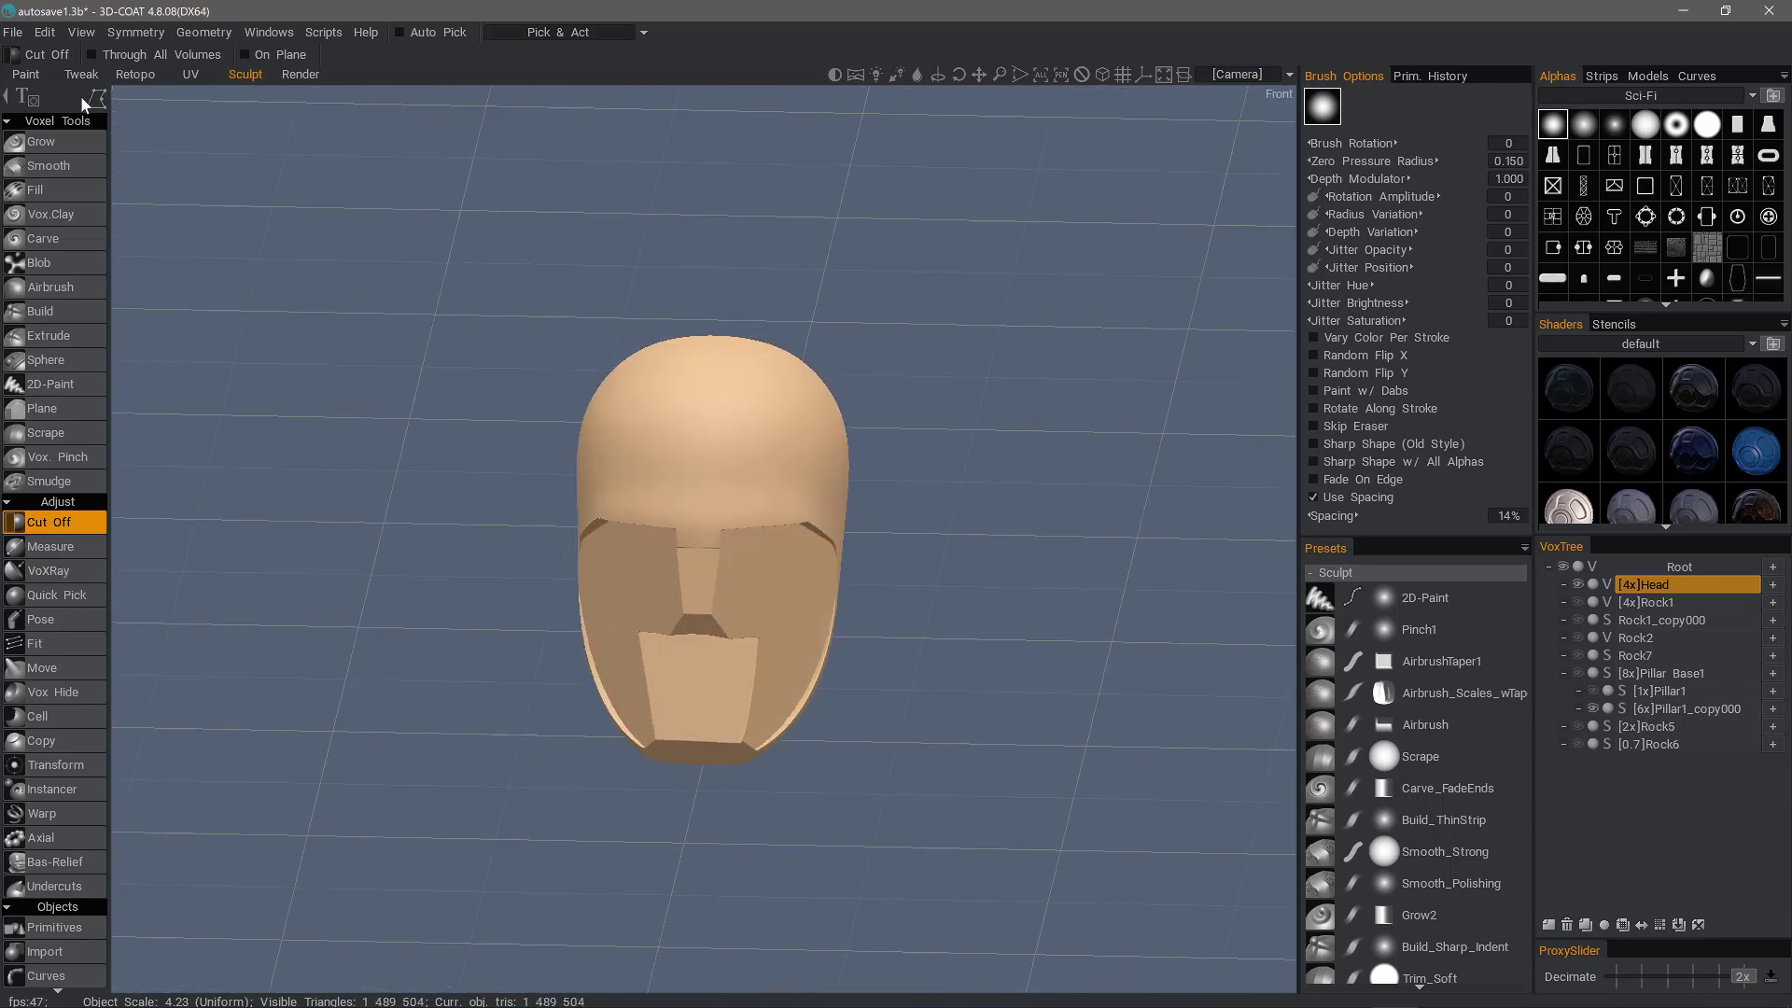
Step: Try a shallower four-sided forehead cut with a changed depth limit value, and undo the cut
mouse_move(91, 98)
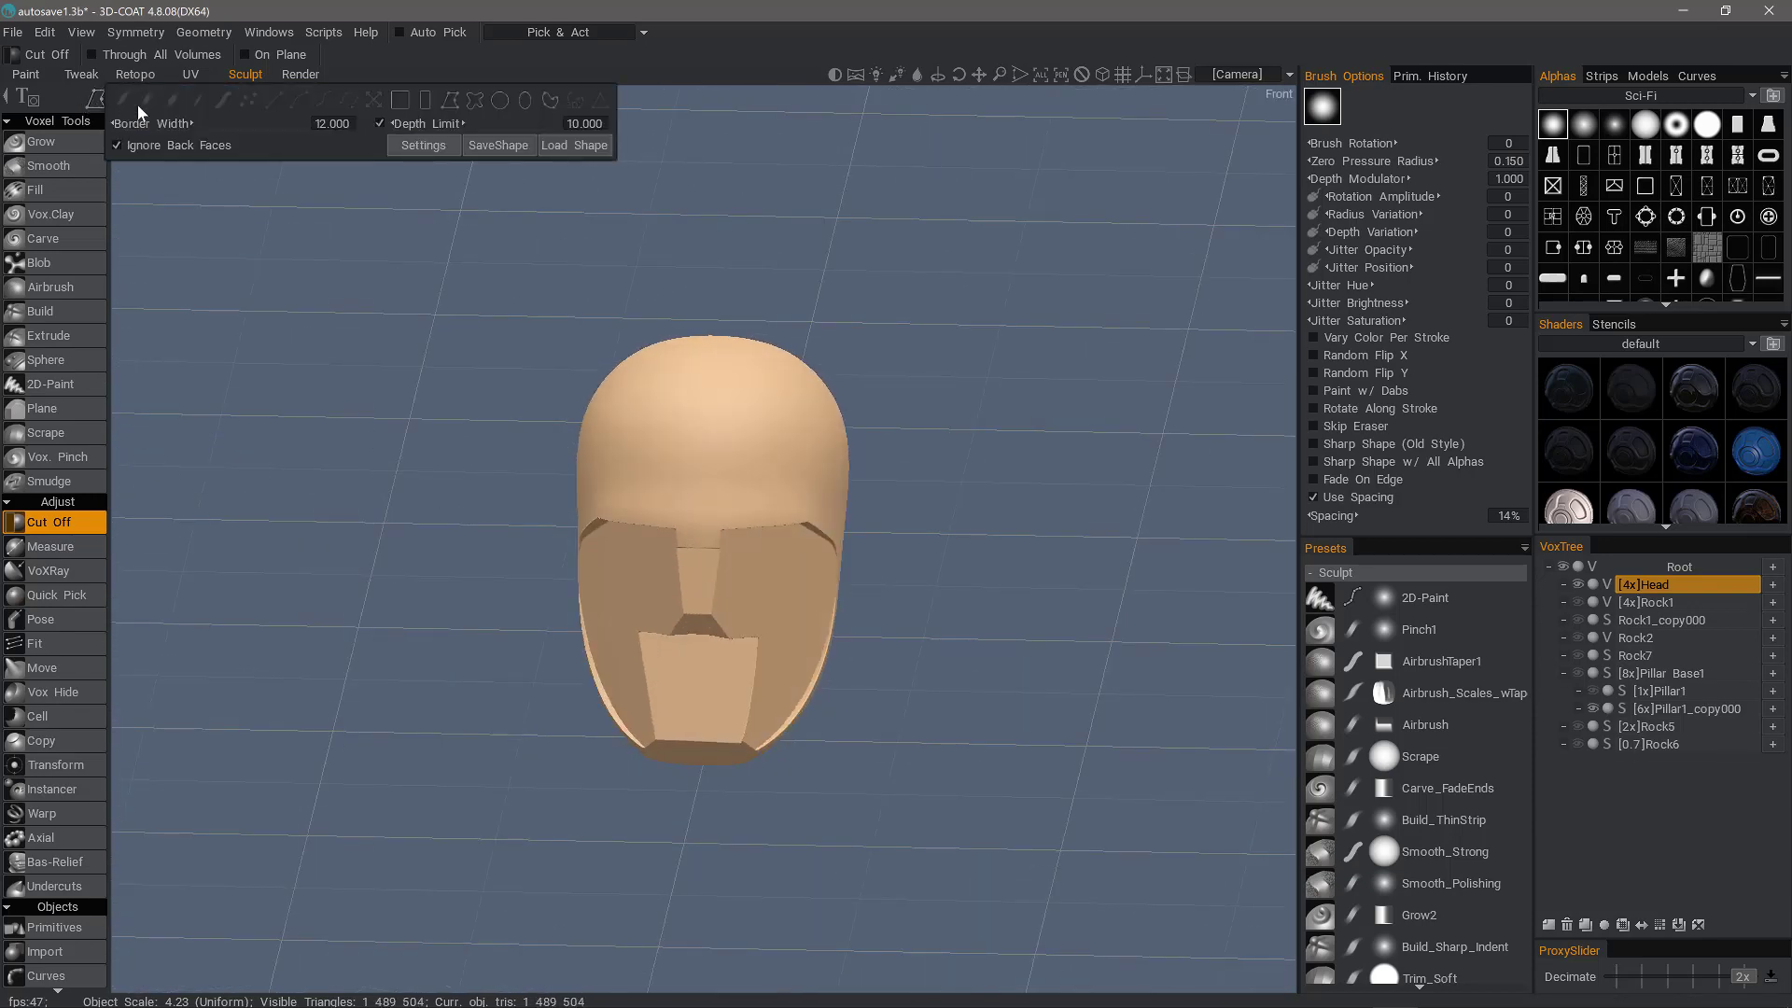
left_click(588, 124)
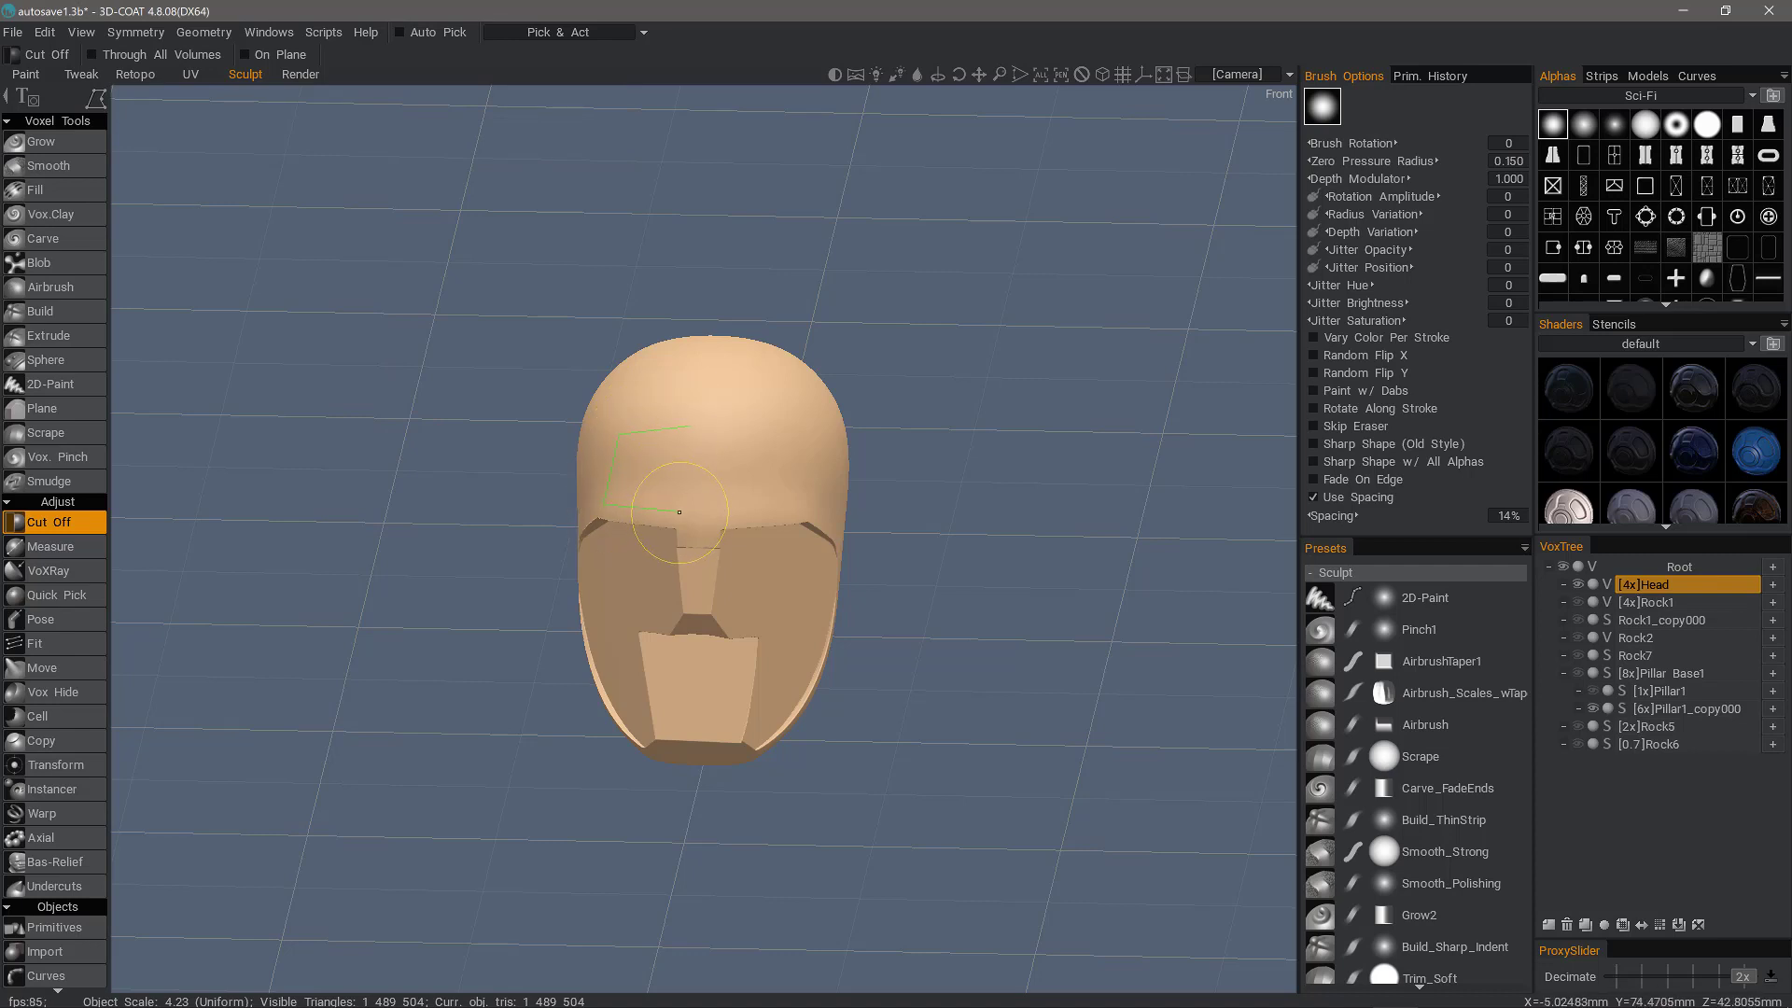
left_click(687, 428)
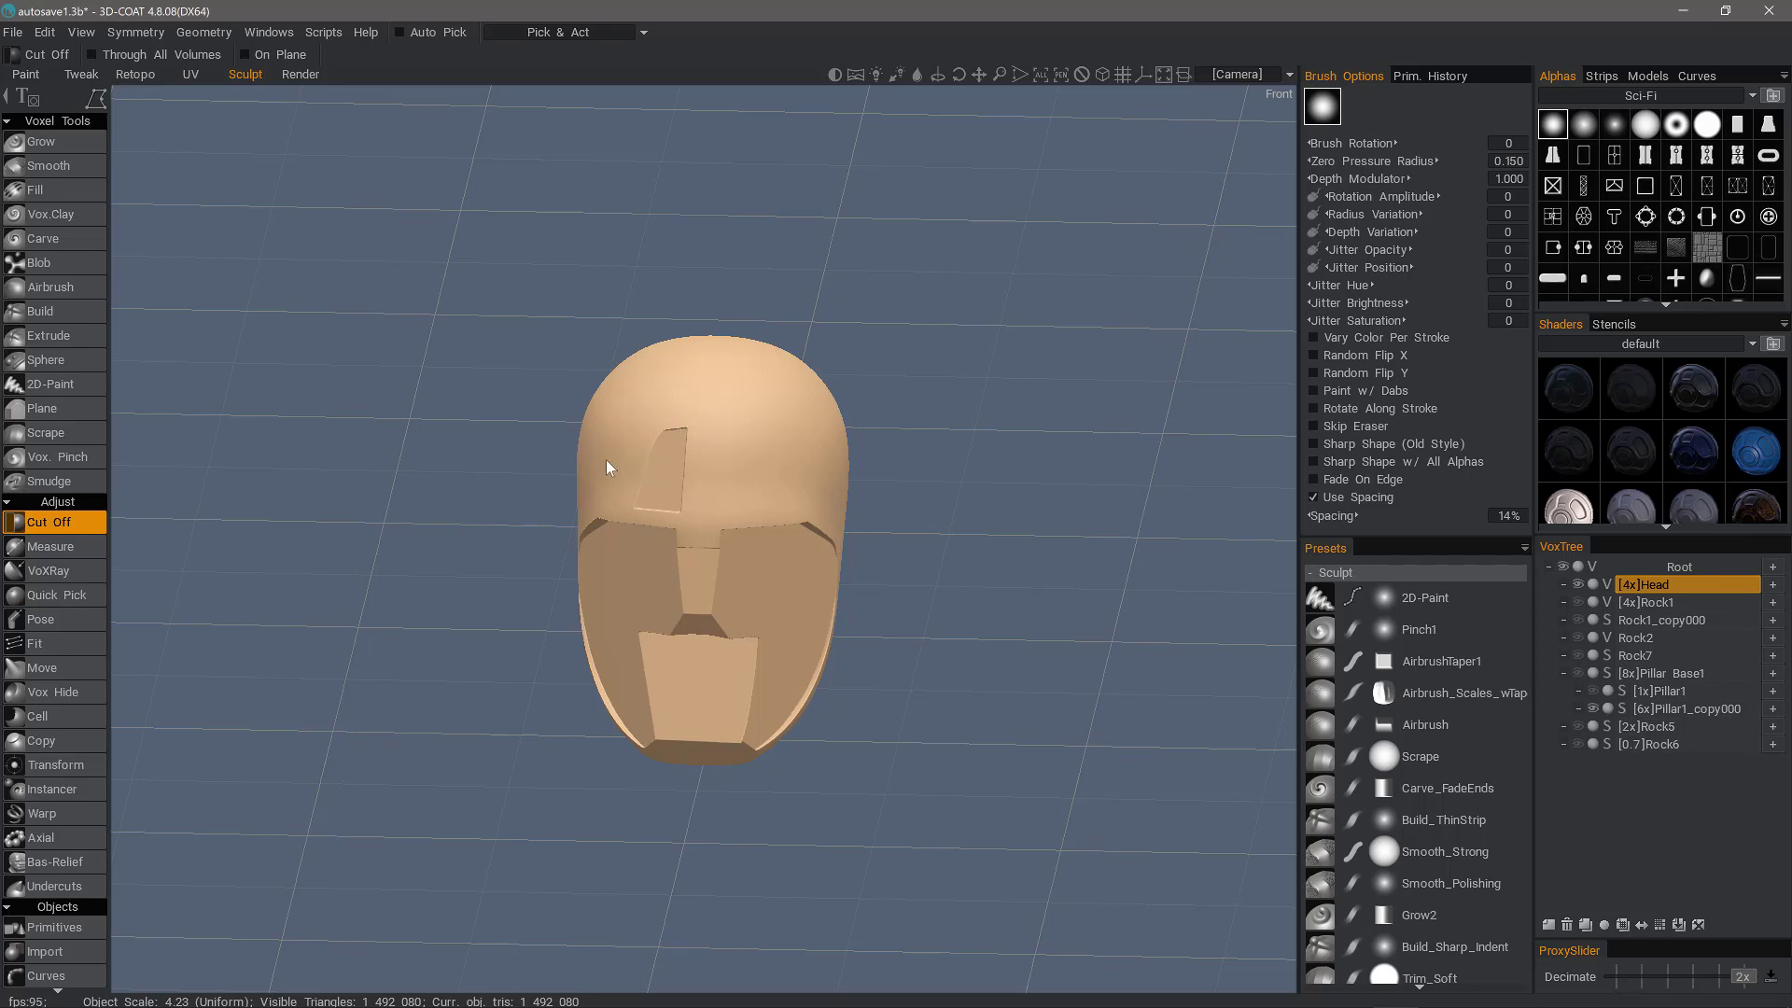
key("ctrl+z")
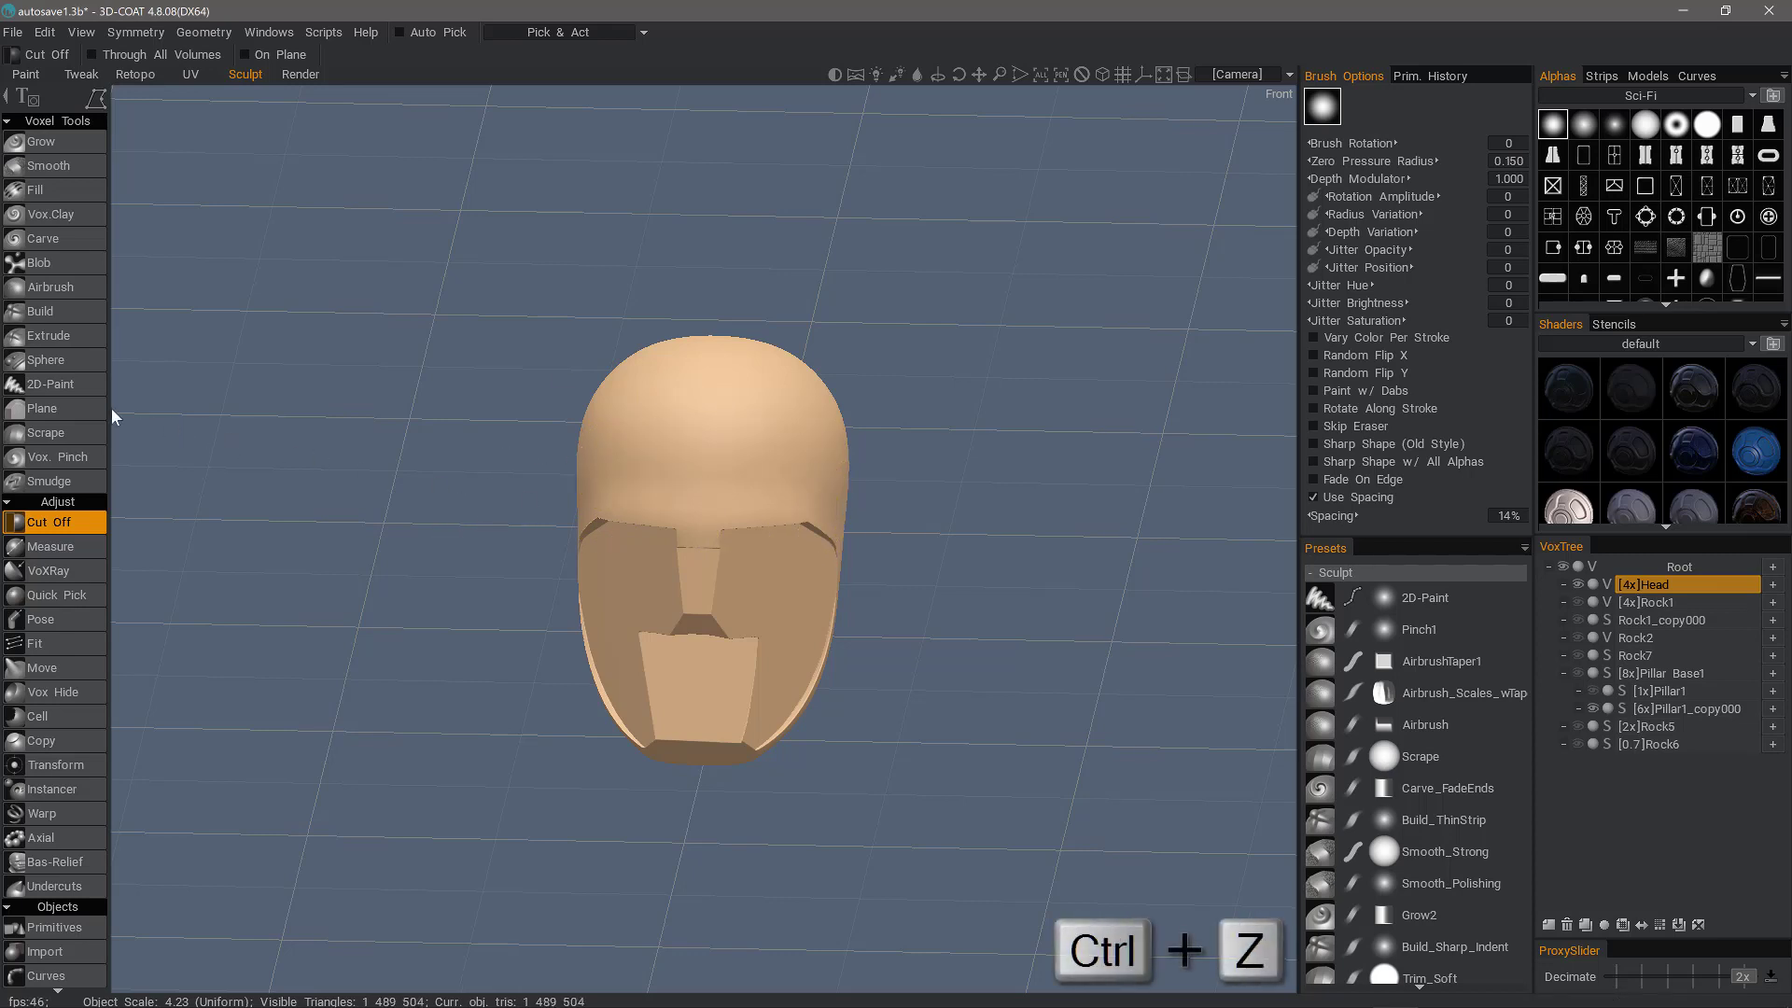
Step: Try flattening a four-sided patch on the forehead with the Plane tool and its RMB-defined plane, and undo it
left_click(75, 409)
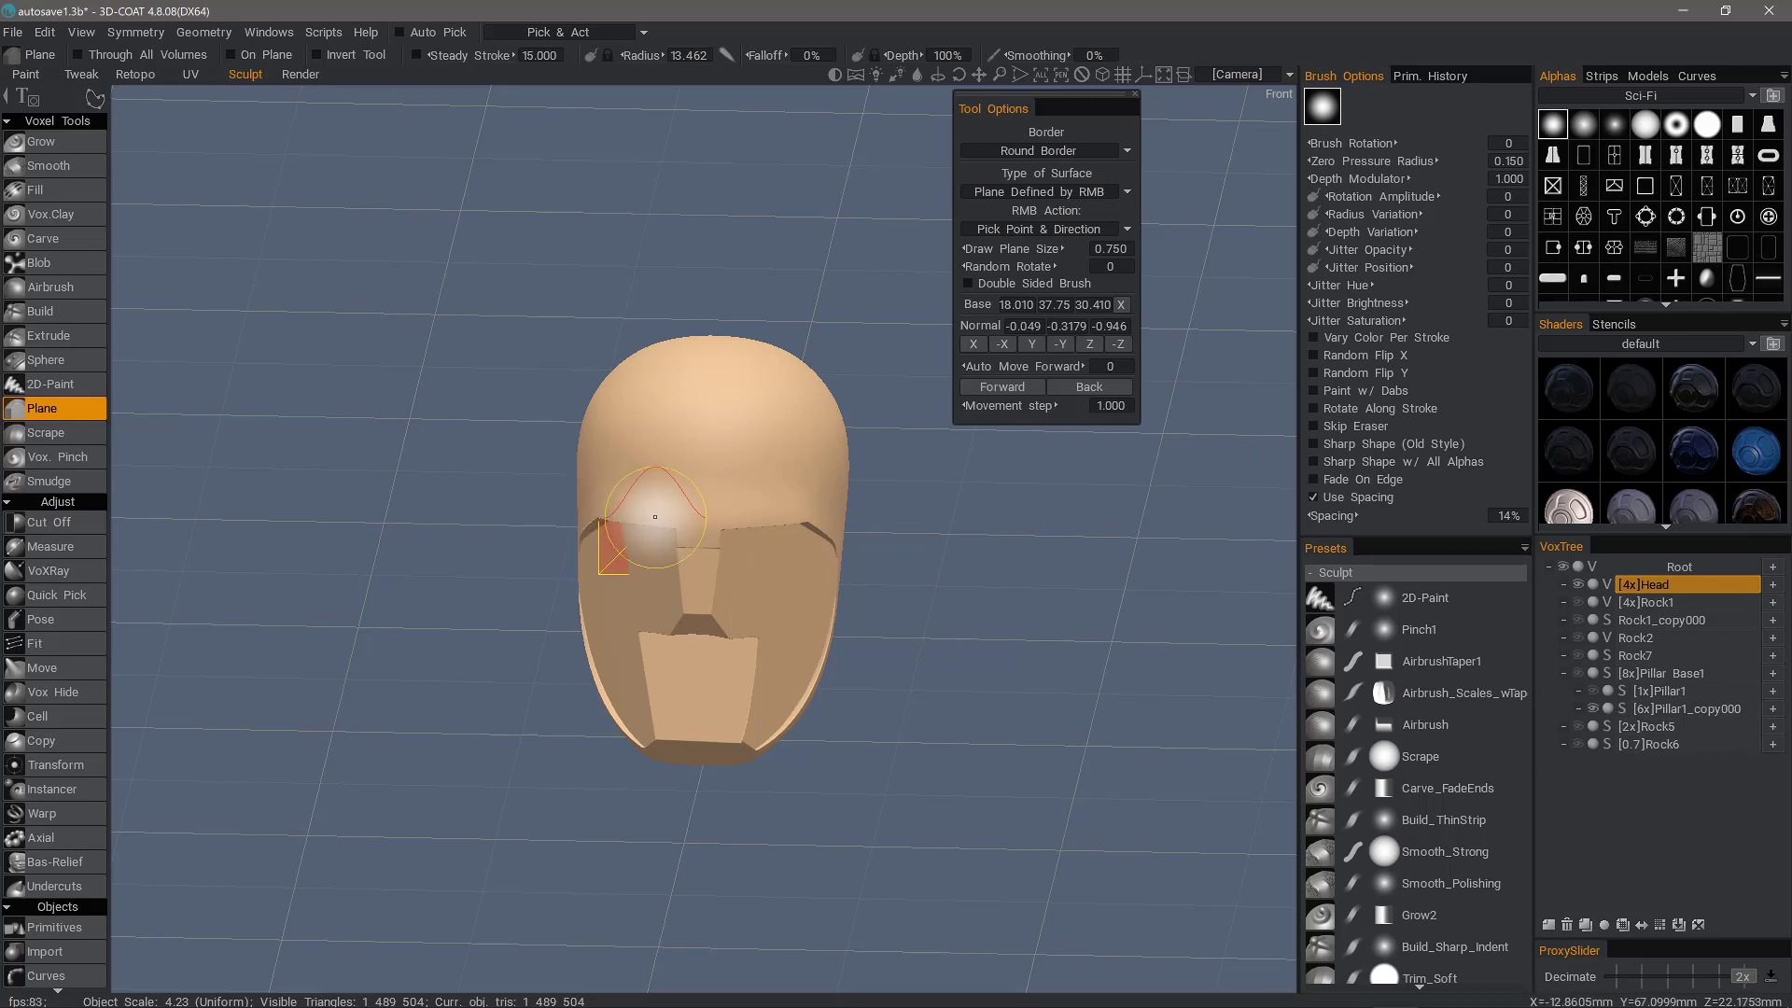
key("g")
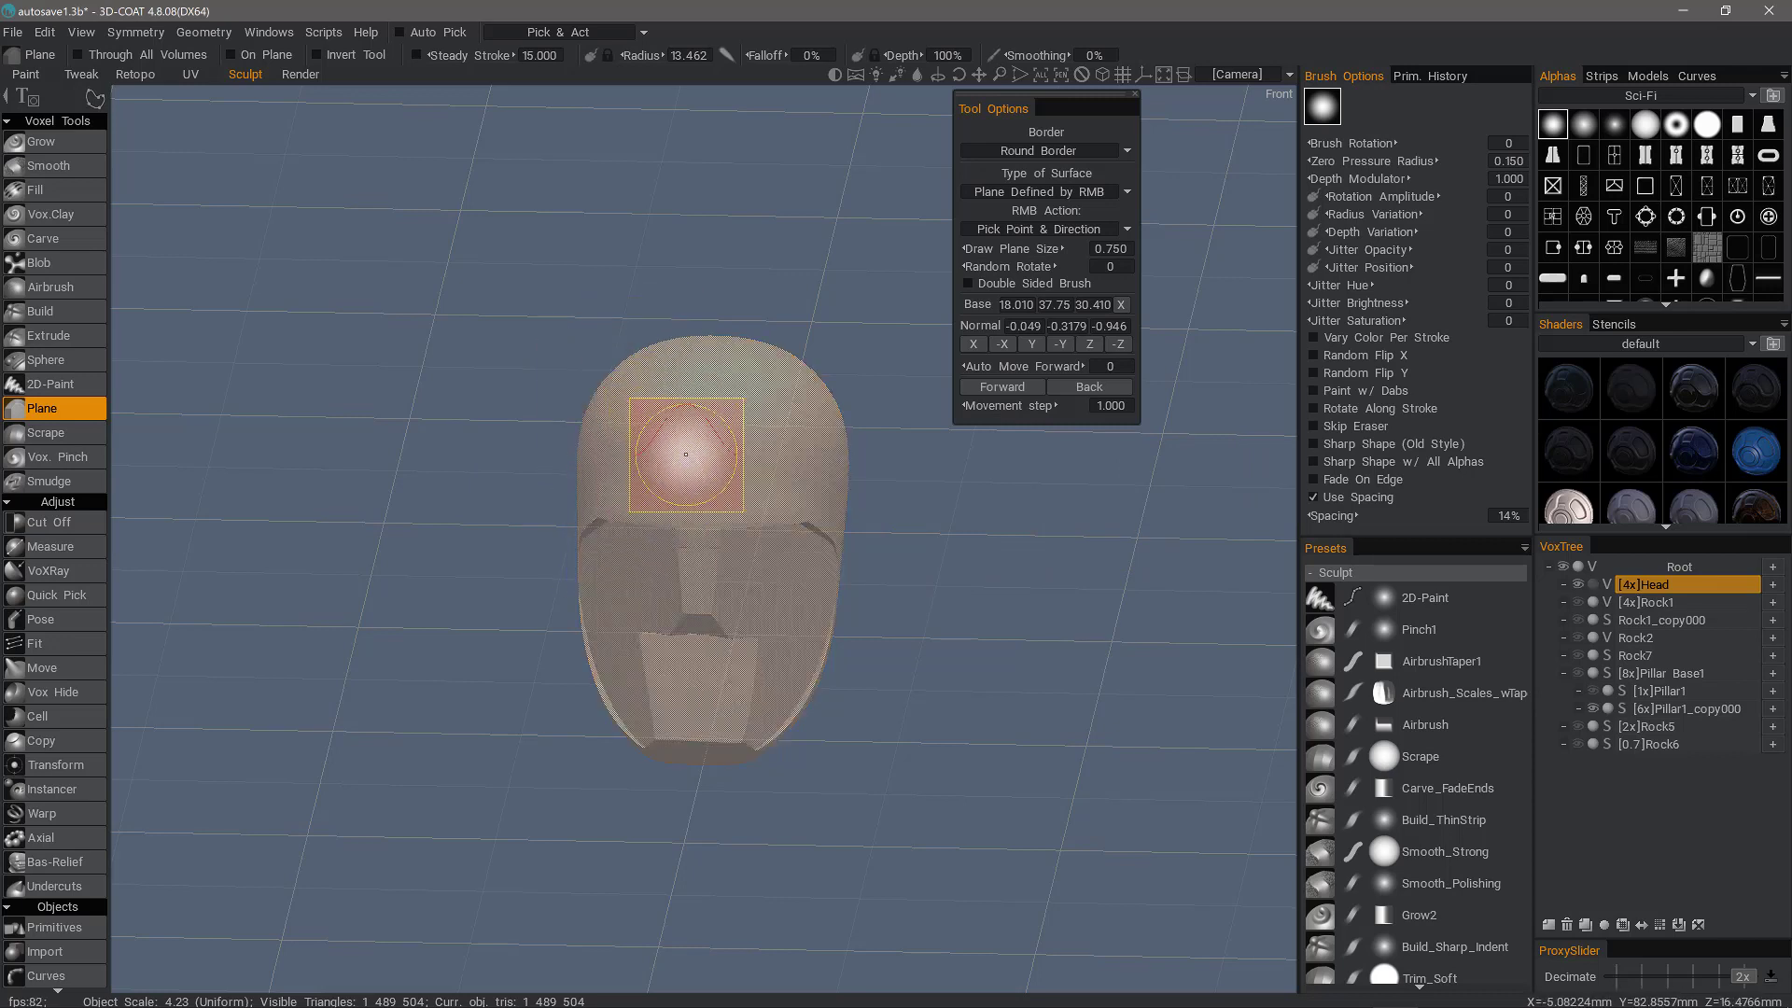
key("space")
left_click(728, 445)
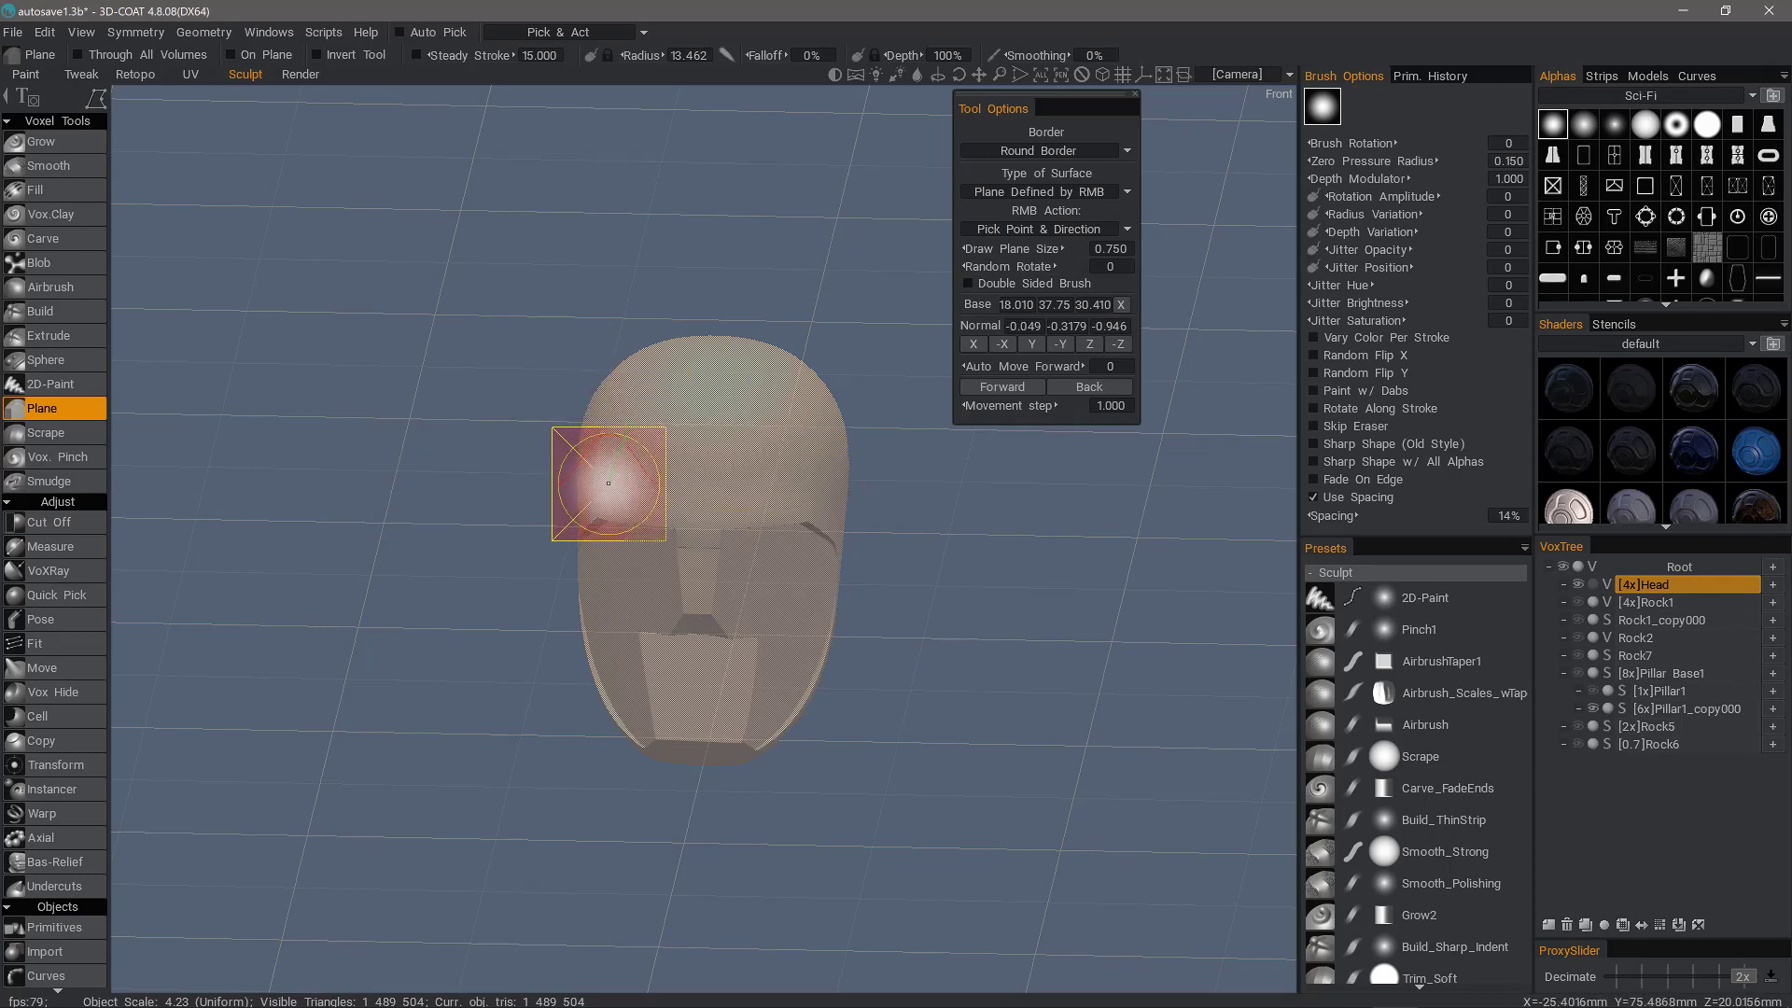
left_click(680, 493)
left_click(687, 425)
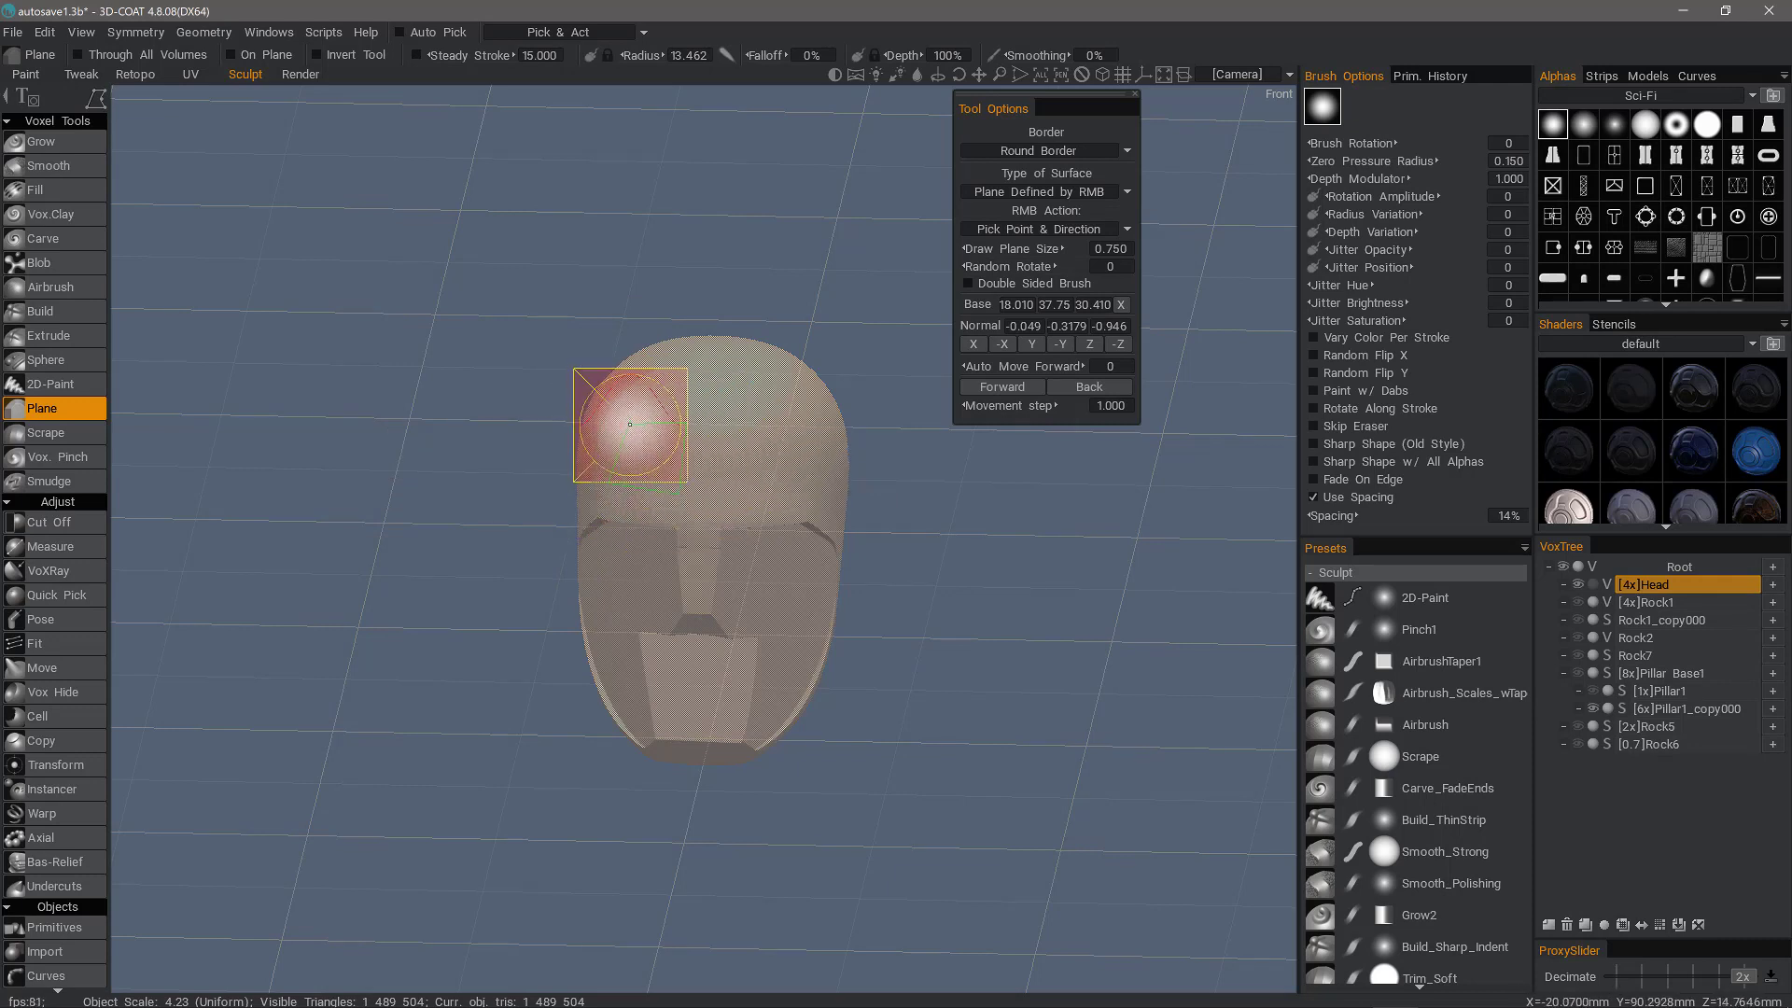
left_click(630, 424)
mouse_move(344, 433)
middle_mouse_down()
mouse_move(355, 452)
mouse_move(476, 453)
middle_mouse_up()
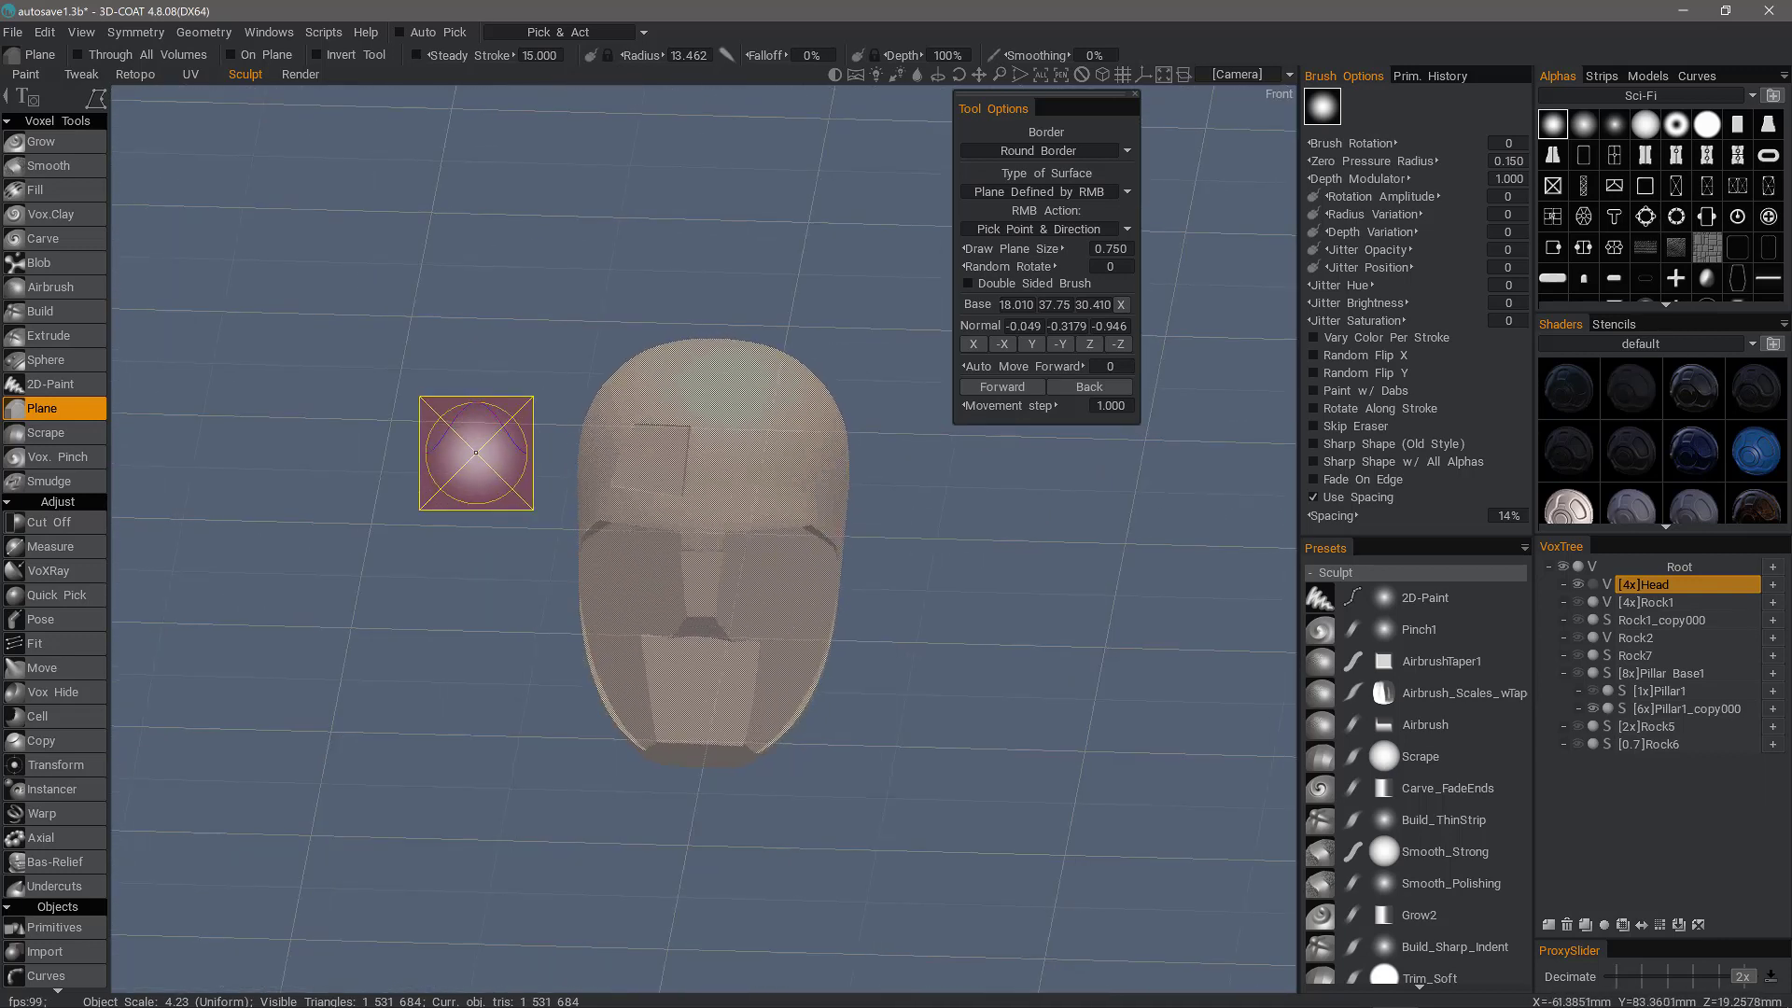
key("ctrl+z")
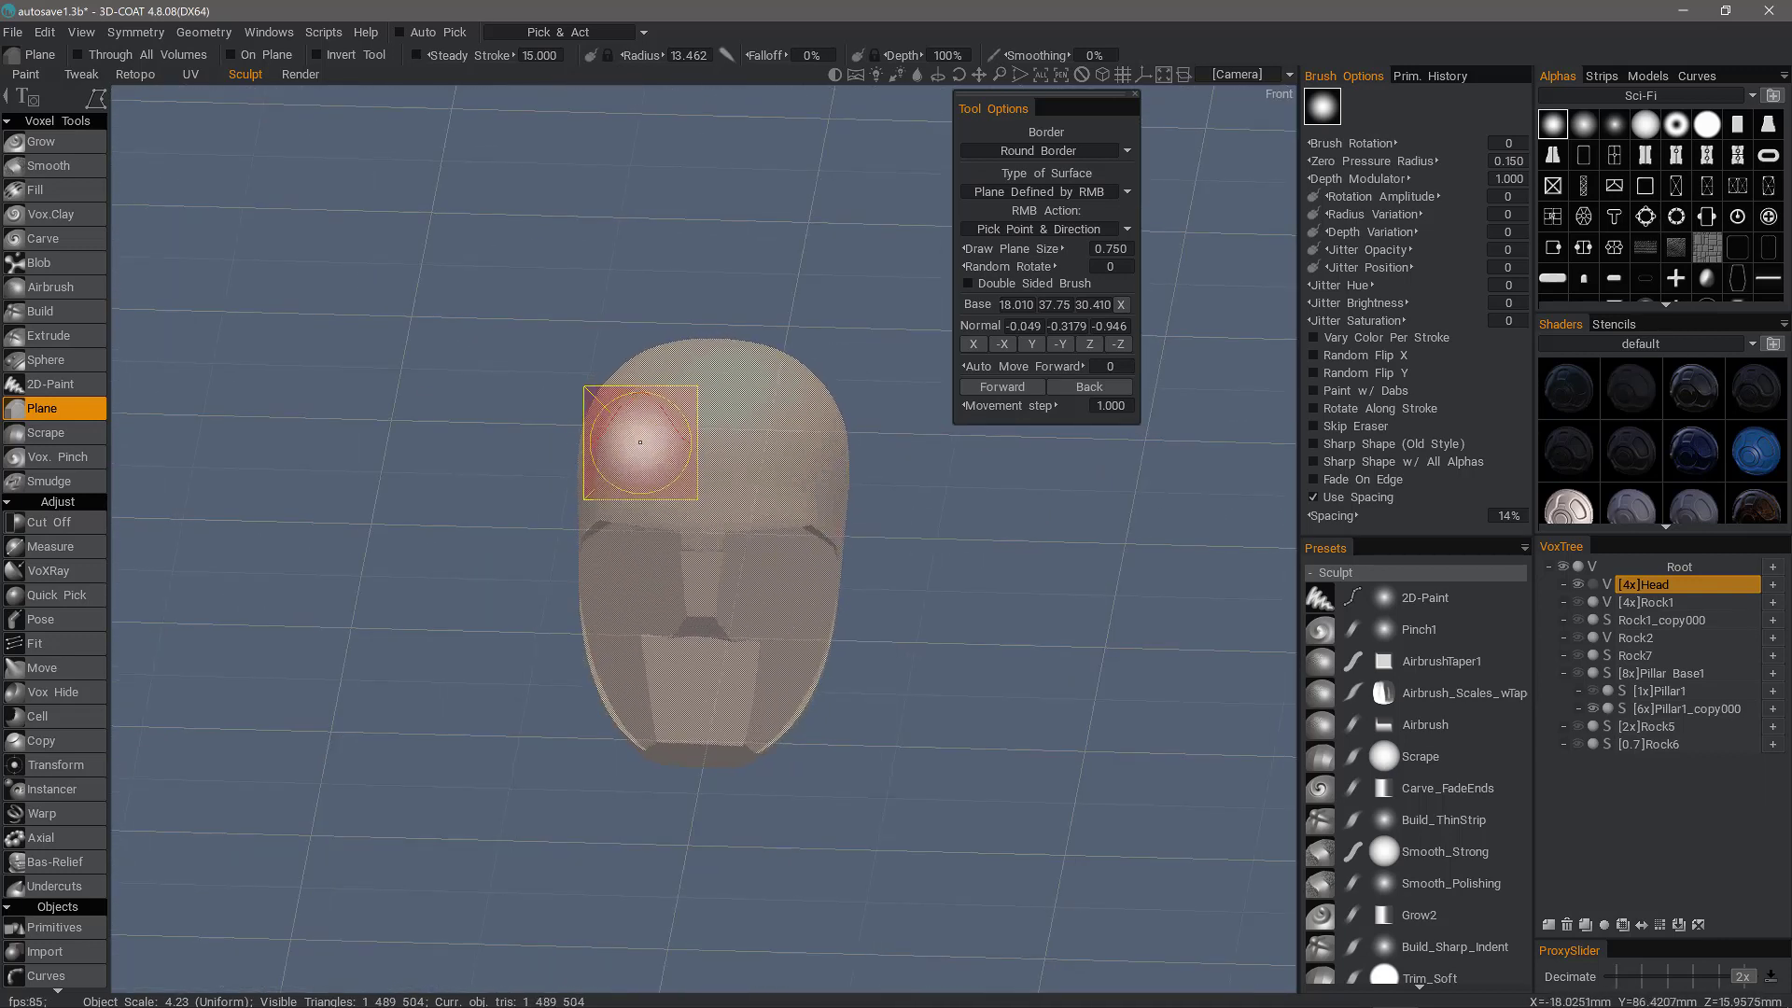
Step: Shift the plane outward from the face in 1.000 steps and flatten a shallower four-sided patch on the forehead
key("KP_Subtract")
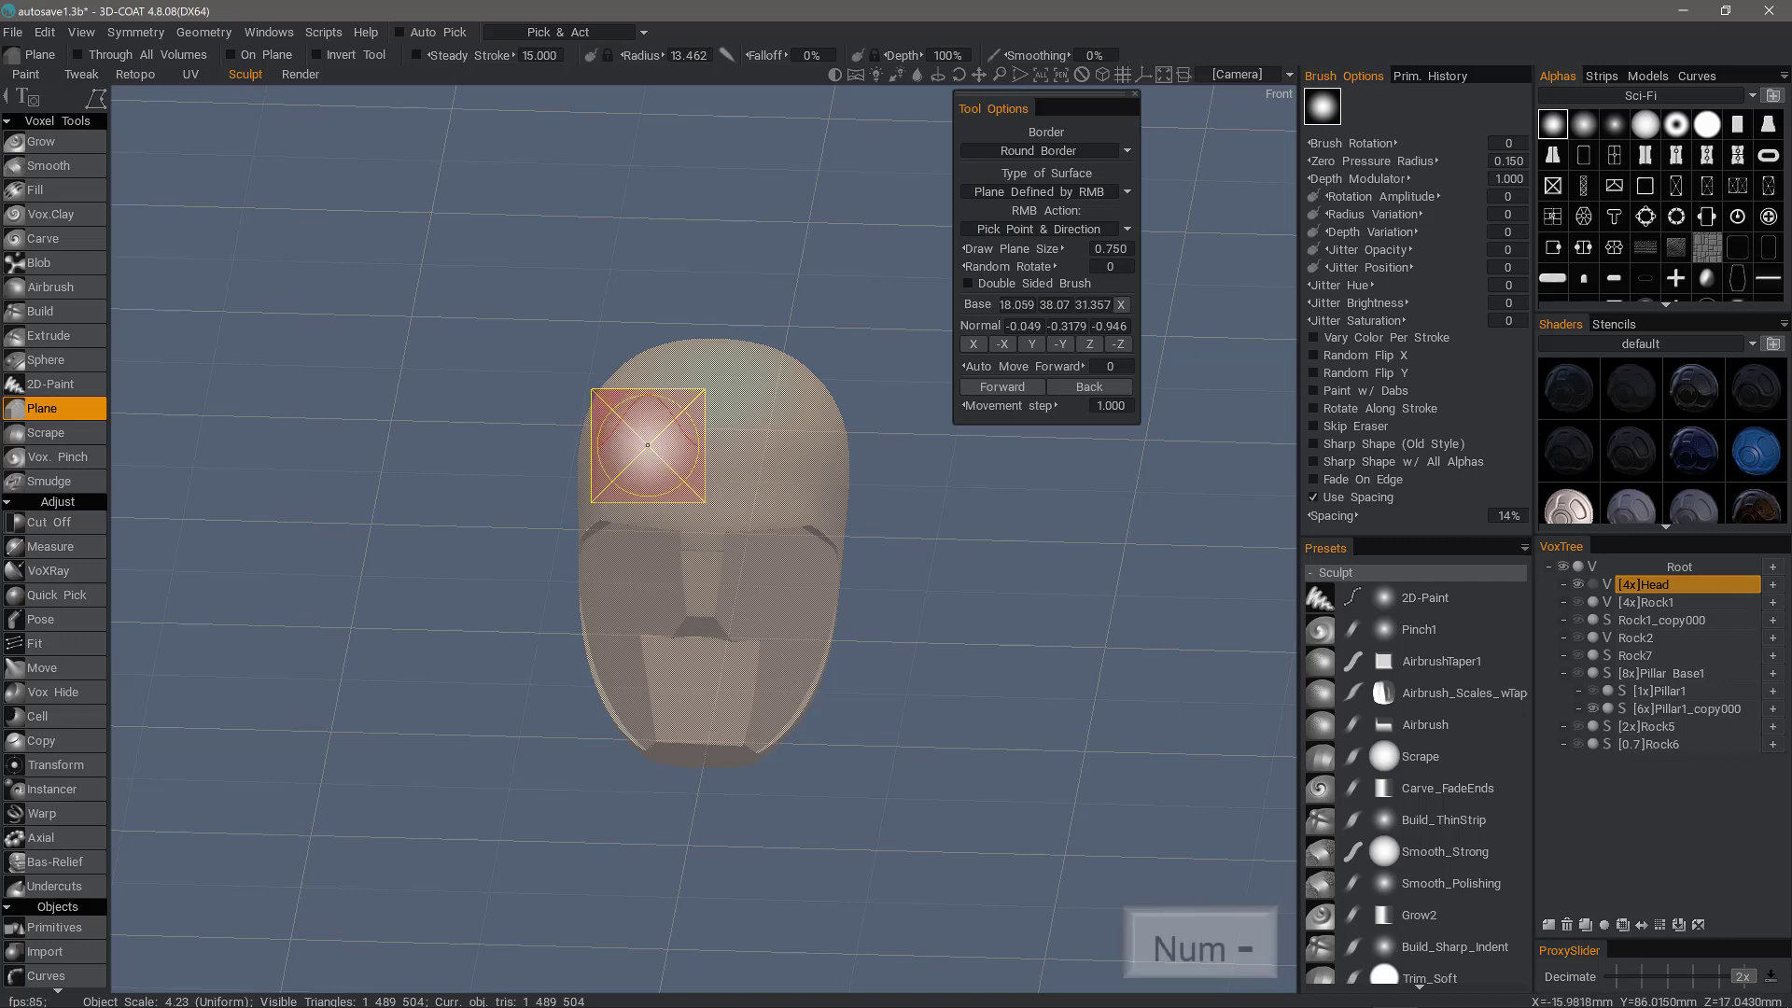
key("KP_Subtract")
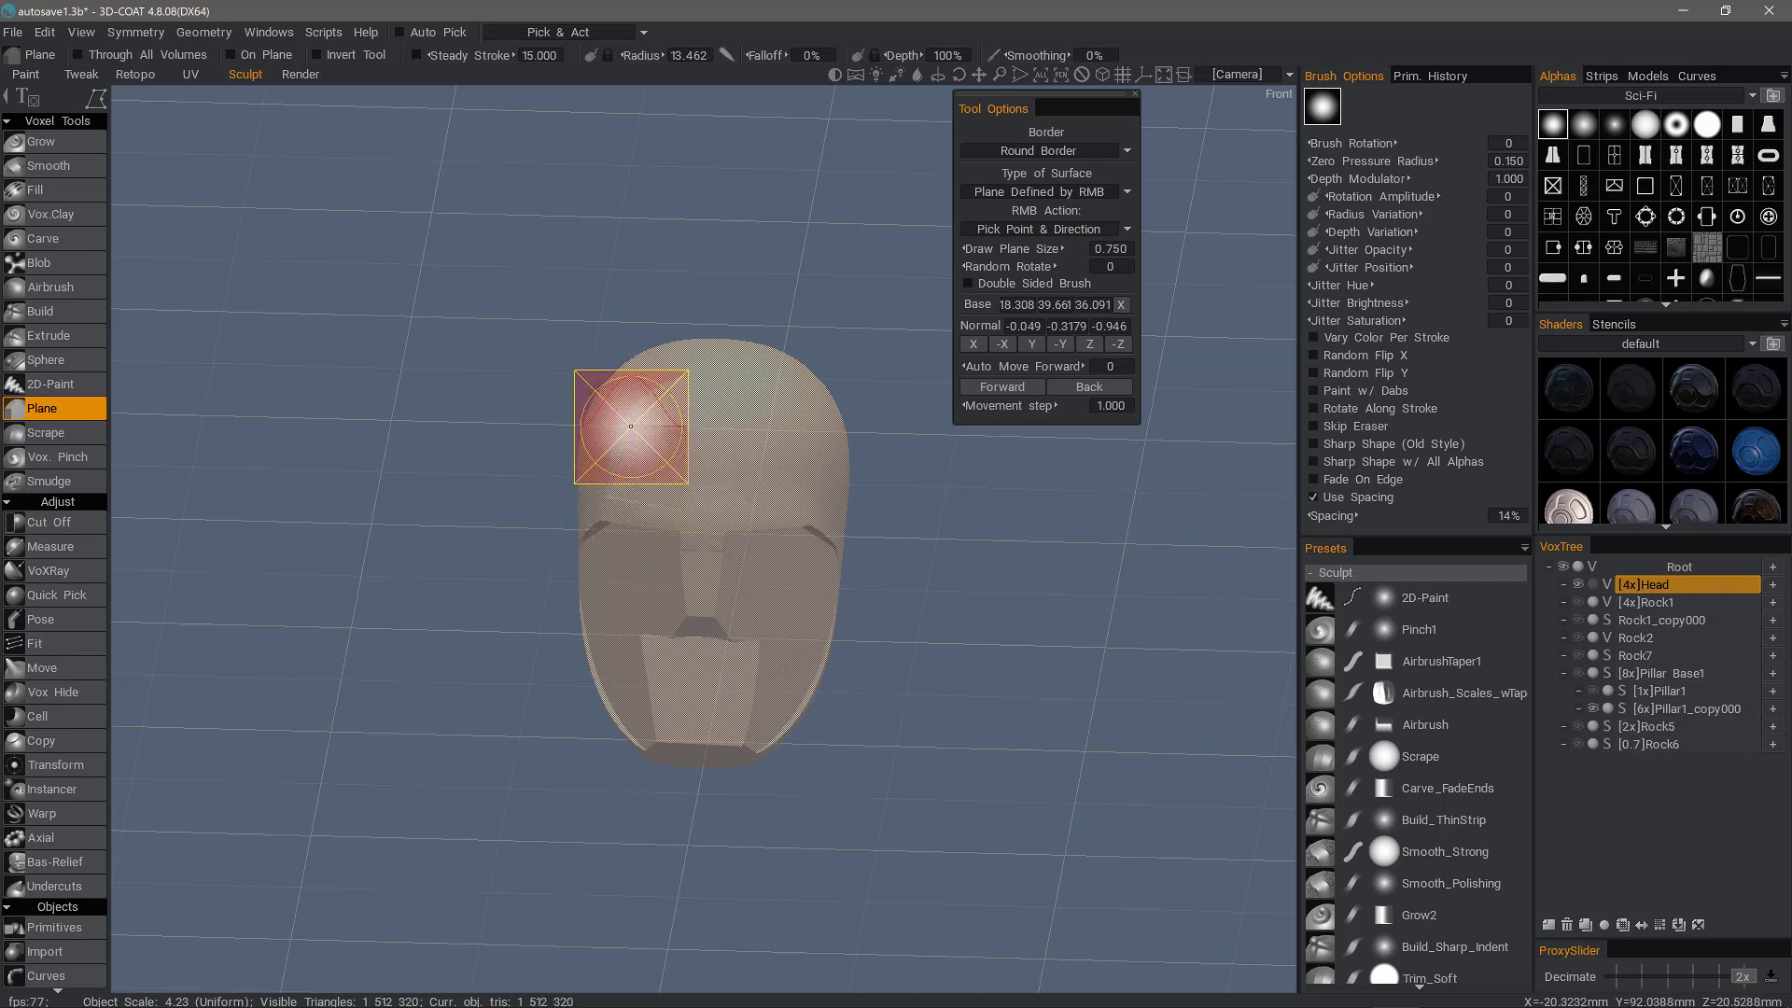
mouse_move(339, 440)
left_mouse_down()
mouse_move(452, 470)
mouse_move(414, 471)
mouse_move(400, 458)
mouse_move(428, 439)
mouse_move(820, 489)
mouse_move(872, 719)
left_mouse_up()
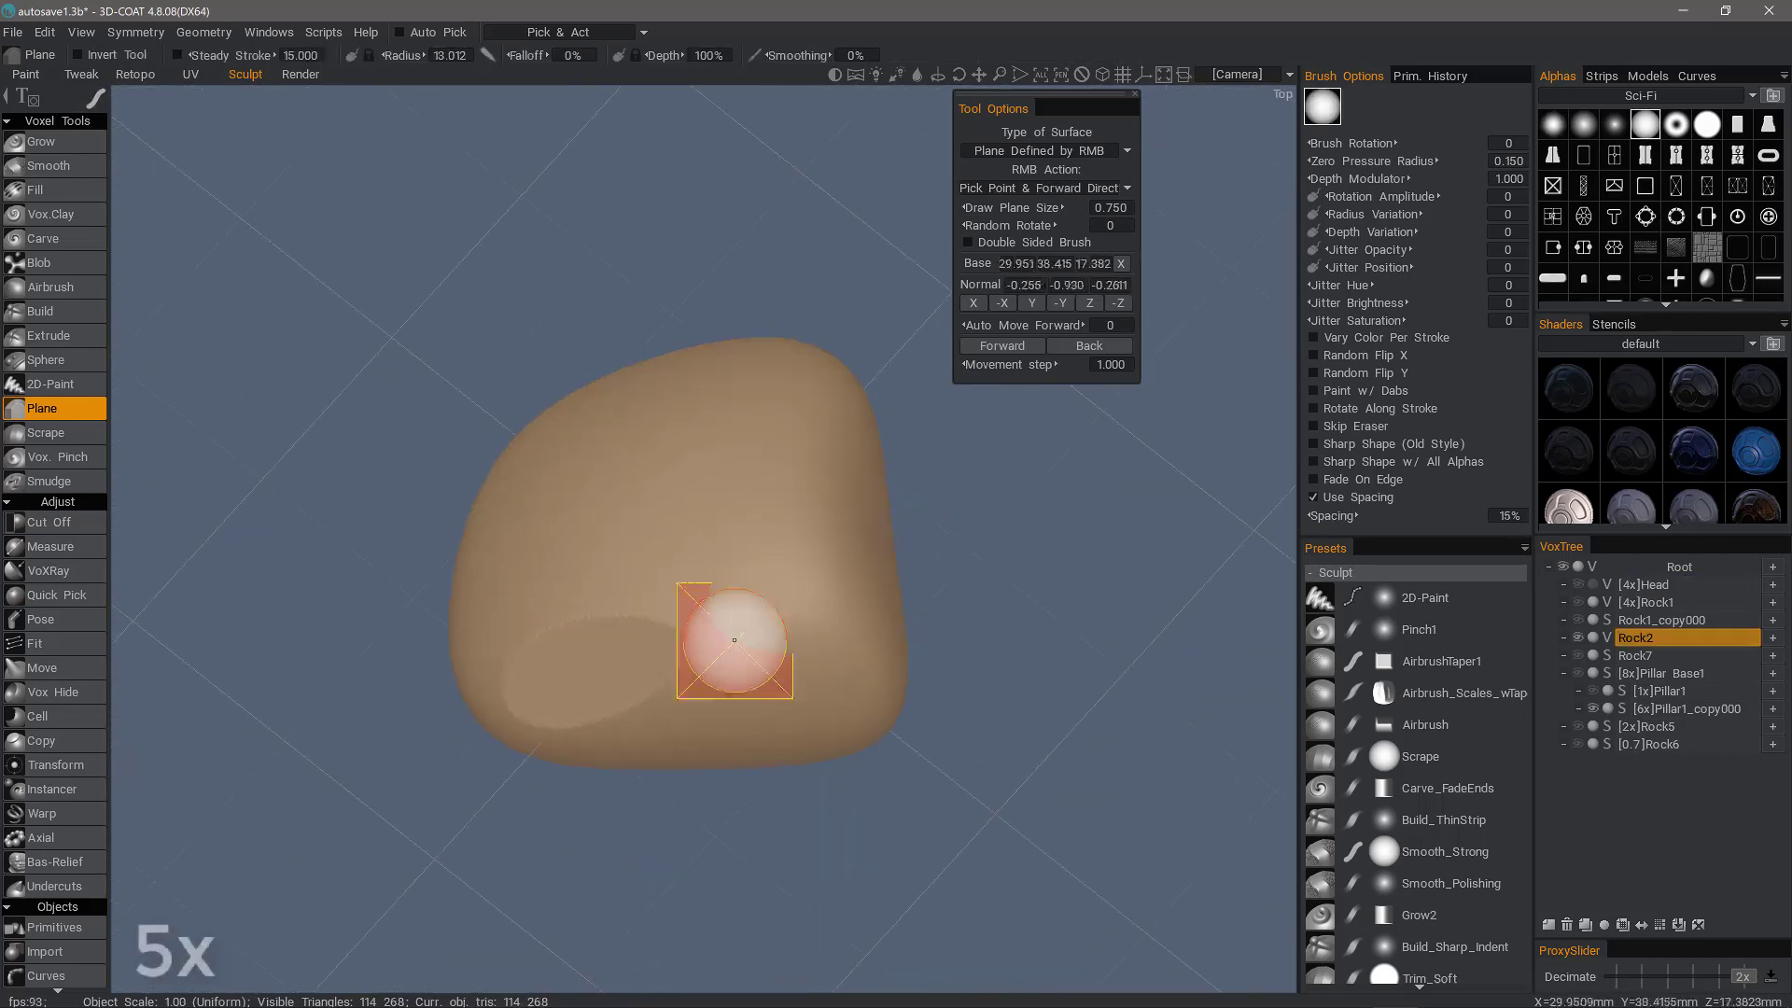
Step: Flatten several facets around Rock2 with the Plane tool, using the Pick Point & Forward Direction action
mouse_move(735, 640)
left_mouse_down()
mouse_move(793, 668)
mouse_move(620, 520)
mouse_move(696, 544)
mouse_move(750, 700)
left_mouse_up()
right_click(620, 520)
right_click(696, 544)
mouse_move(560, 794)
left_mouse_down()
mouse_move(662, 789)
mouse_move(663, 641)
mouse_move(668, 737)
left_mouse_up()
right_click(664, 640)
mouse_move(669, 737)
left_mouse_down()
mouse_move(628, 544)
mouse_move(712, 607)
mouse_move(756, 560)
mouse_move(616, 624)
mouse_move(713, 645)
left_mouse_up()
right_click(712, 608)
right_click(713, 645)
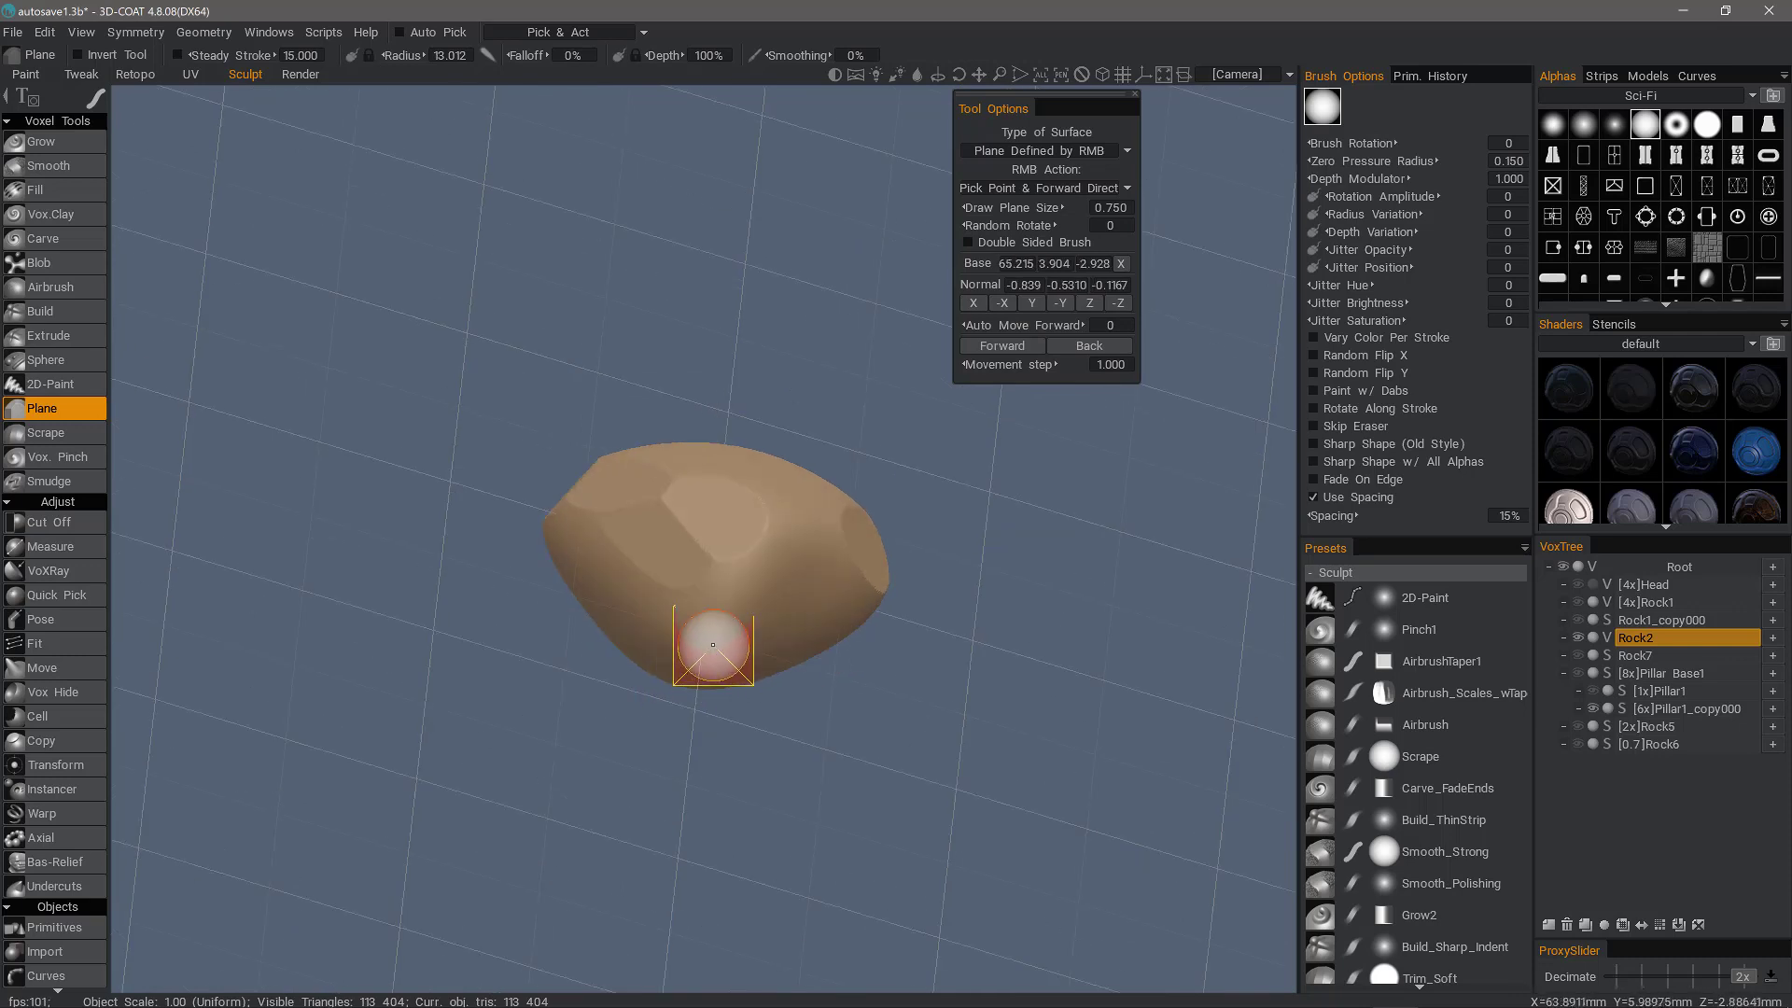
right_click(710, 533)
left_click_drag(807, 539, 671, 581, "alt")
right_click(671, 582)
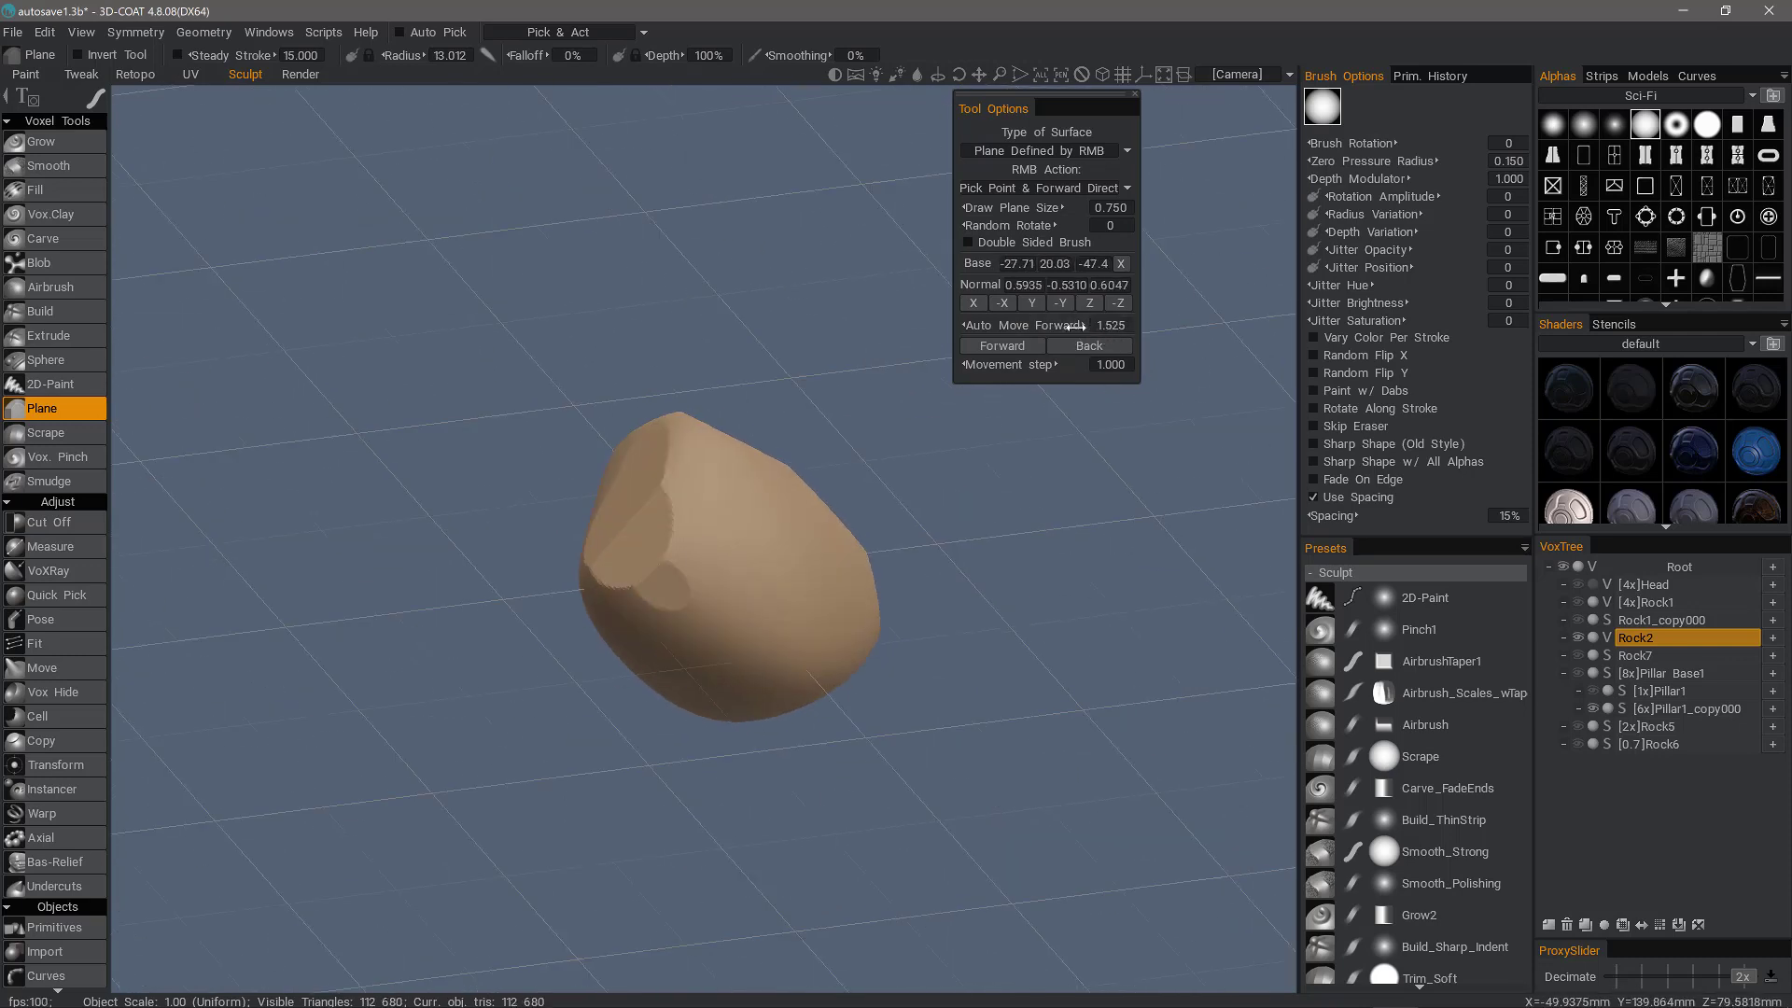
Step: Set Auto Move Forward to 1.500 and cut more facets into the remaining rounded sides of the rock
right_click(700, 563)
left_click_drag(653, 517, 676, 564, "alt")
right_click(660, 596)
right_click(693, 645)
right_click(737, 622)
right_click(704, 588)
right_click(620, 576)
right_click(557, 520)
right_click(577, 599)
right_click(675, 564)
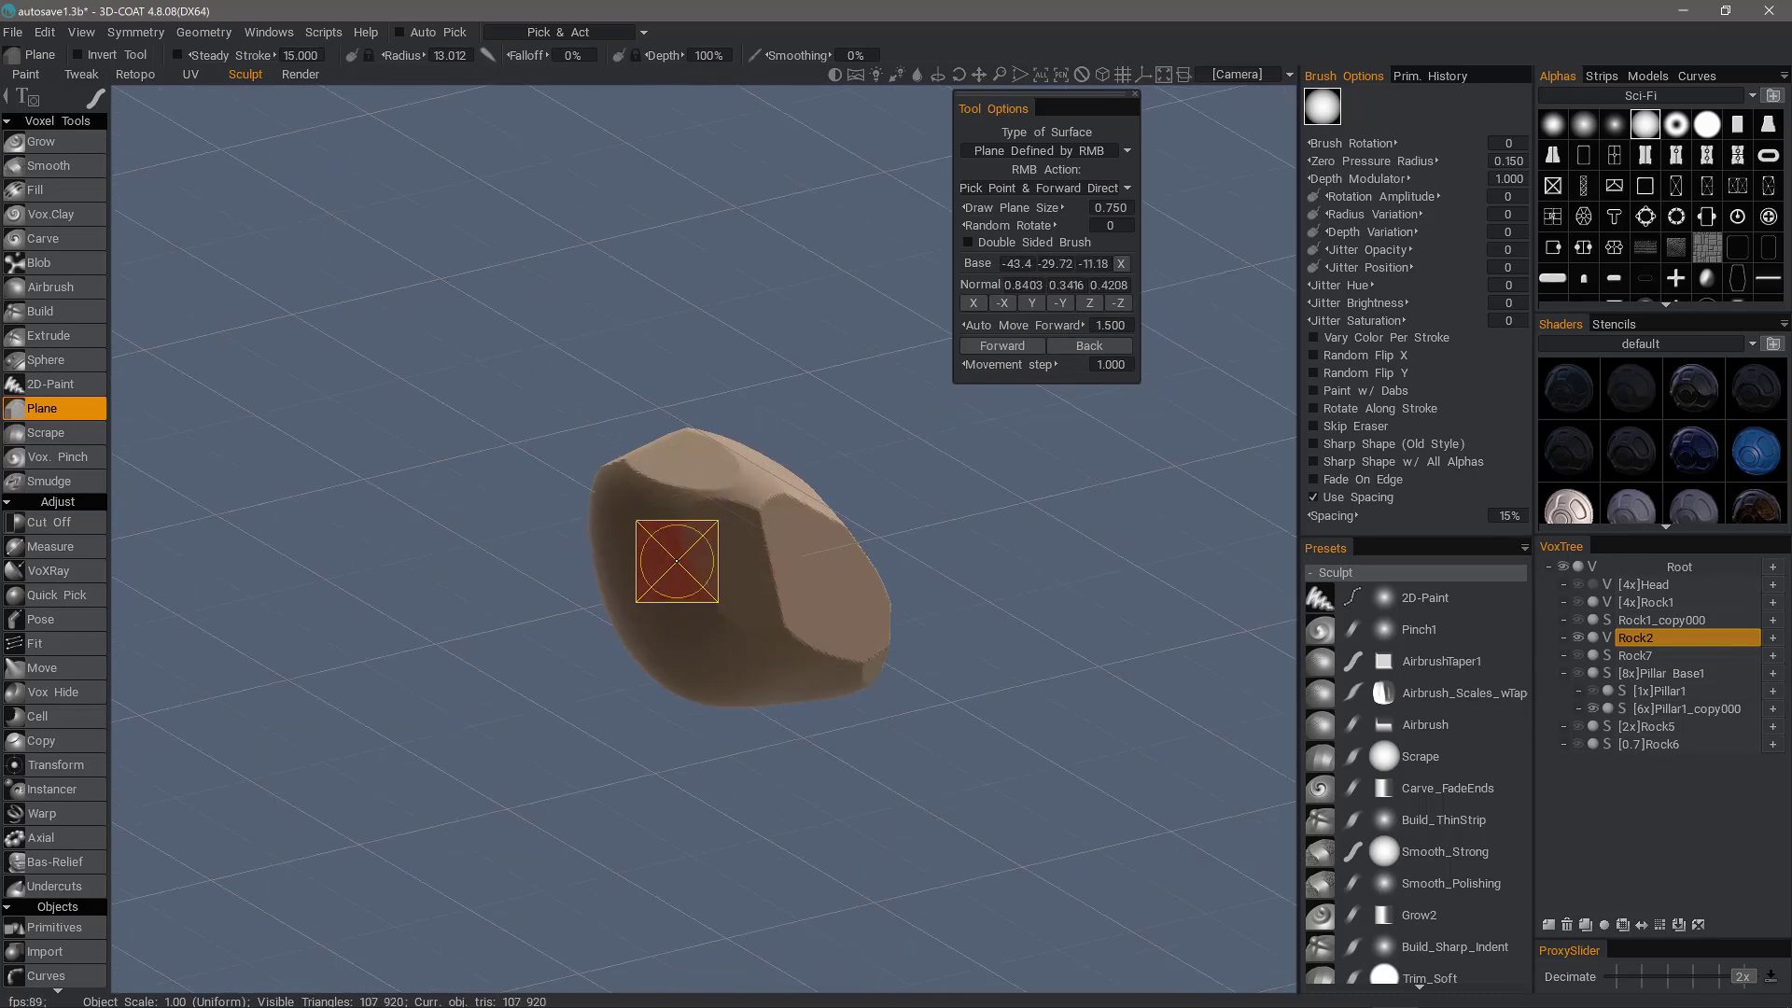
Step: Change the RMB action to the local Pick Point & Direction option and flatten facets on the rock
left_click(1043, 189)
left_click(1026, 244)
right_click(775, 653)
left_click_drag(776, 653, 583, 567, "alt")
right_click(733, 498)
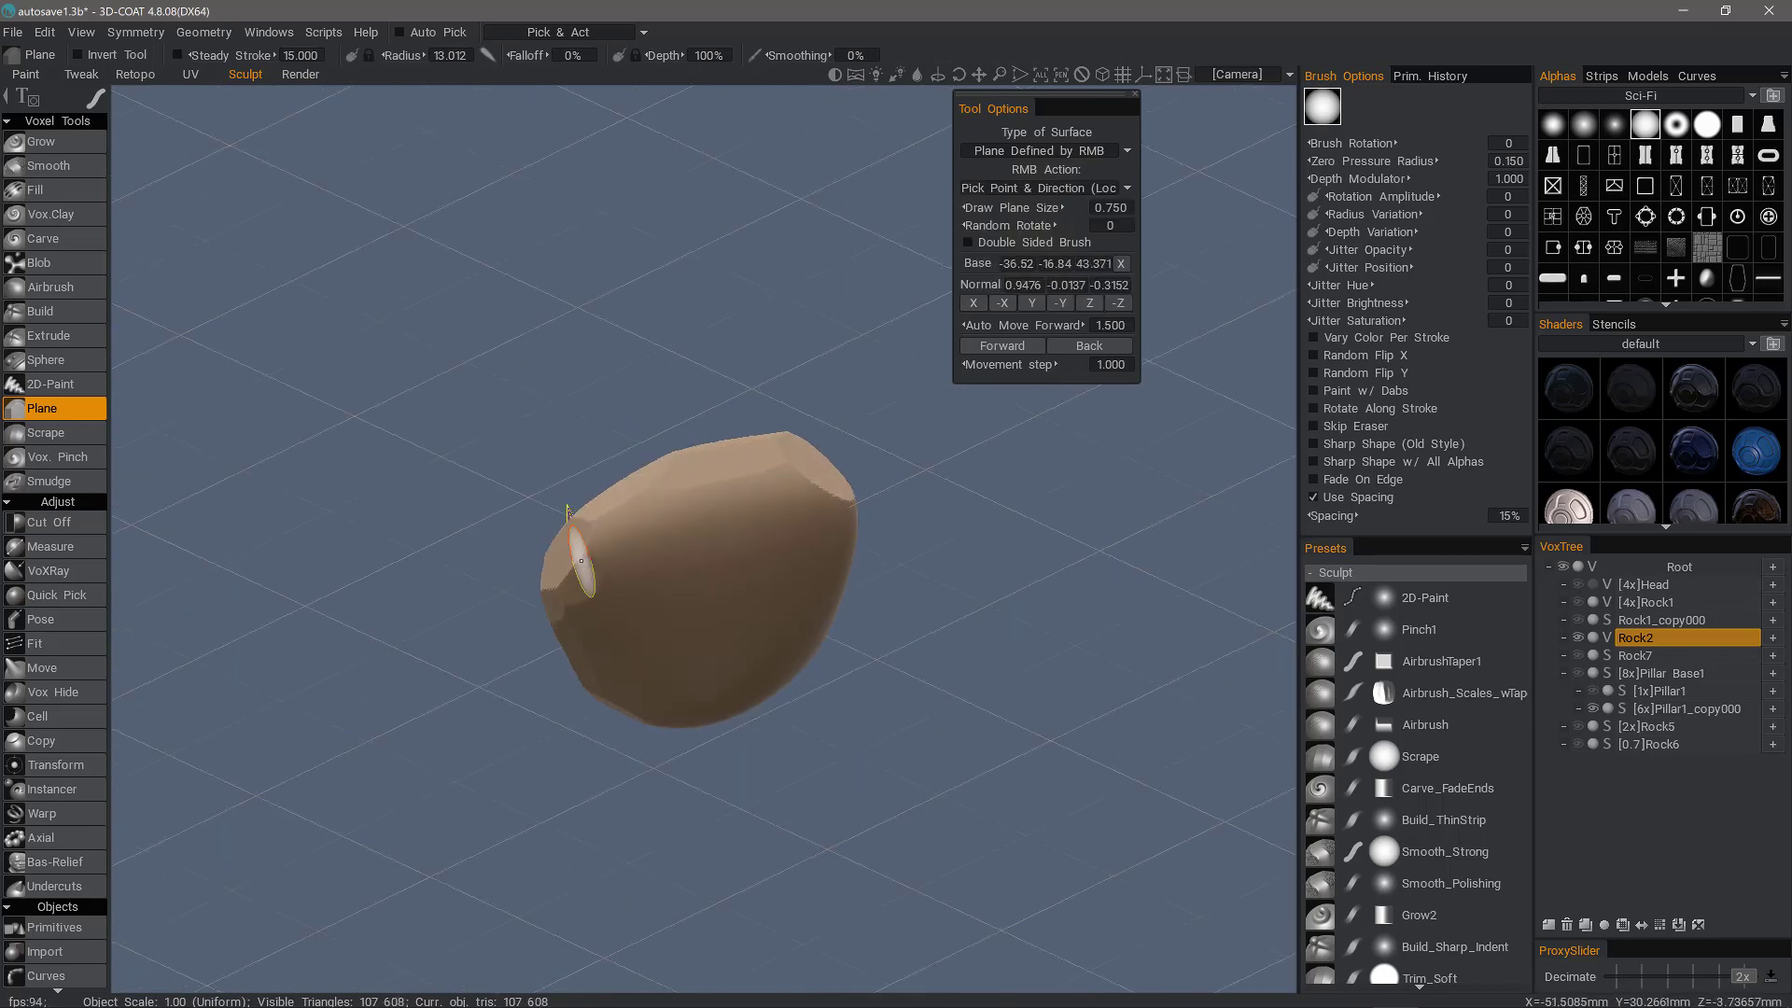
right_click(584, 567)
Step: Adjust the Auto Move Forward amount and flatten further small facets across the rock's edges and sides
left_click_drag(1081, 326, 1094, 326)
right_click(588, 596)
mouse_move(654, 522)
left_mouse_down("alt")
mouse_move(588, 596)
mouse_move(716, 525)
mouse_move(688, 597)
mouse_move(644, 513)
mouse_move(744, 525)
mouse_move(753, 588)
mouse_move(812, 560)
left_mouse_up("alt")
right_click(716, 524)
right_click(716, 525)
right_click(688, 596)
right_click(644, 512)
right_click(736, 532)
Step: Set up the Scrape tool with the solid white round alpha, keeping Soft Scrape and Use Spacing off
scroll(744, 524, "down", 3)
scroll(744, 525, "up", 3)
left_click(95, 437)
left_click(182, 55)
mouse_move(812, 560)
left_mouse_down("alt")
mouse_move(728, 523)
mouse_move(747, 579)
mouse_move(687, 592)
mouse_move(653, 644)
left_mouse_up("alt")
left_click(1707, 124)
left_click(1314, 497)
Step: Scrape irregular chipped planes into the rock's surface with freehand strokes from several sides
mouse_move(95, 109)
mouse_move(653, 644)
left_mouse_down()
mouse_move(728, 672)
mouse_move(690, 644)
mouse_move(653, 691)
left_mouse_up()
mouse_move(654, 690)
left_mouse_down()
mouse_move(757, 718)
mouse_move(856, 616)
mouse_move(746, 560)
left_mouse_up()
mouse_move(747, 560)
left_mouse_down()
mouse_move(688, 480)
mouse_move(747, 552)
mouse_move(821, 579)
left_mouse_up()
mouse_move(821, 579)
left_mouse_down()
mouse_move(881, 583)
mouse_move(802, 561)
mouse_move(840, 597)
left_mouse_up()
mouse_move(840, 598)
left_mouse_down("alt")
mouse_move(794, 541)
mouse_move(747, 616)
mouse_move(821, 579)
left_mouse_up("alt")
left_click_drag(822, 579, 888, 636, "alt")
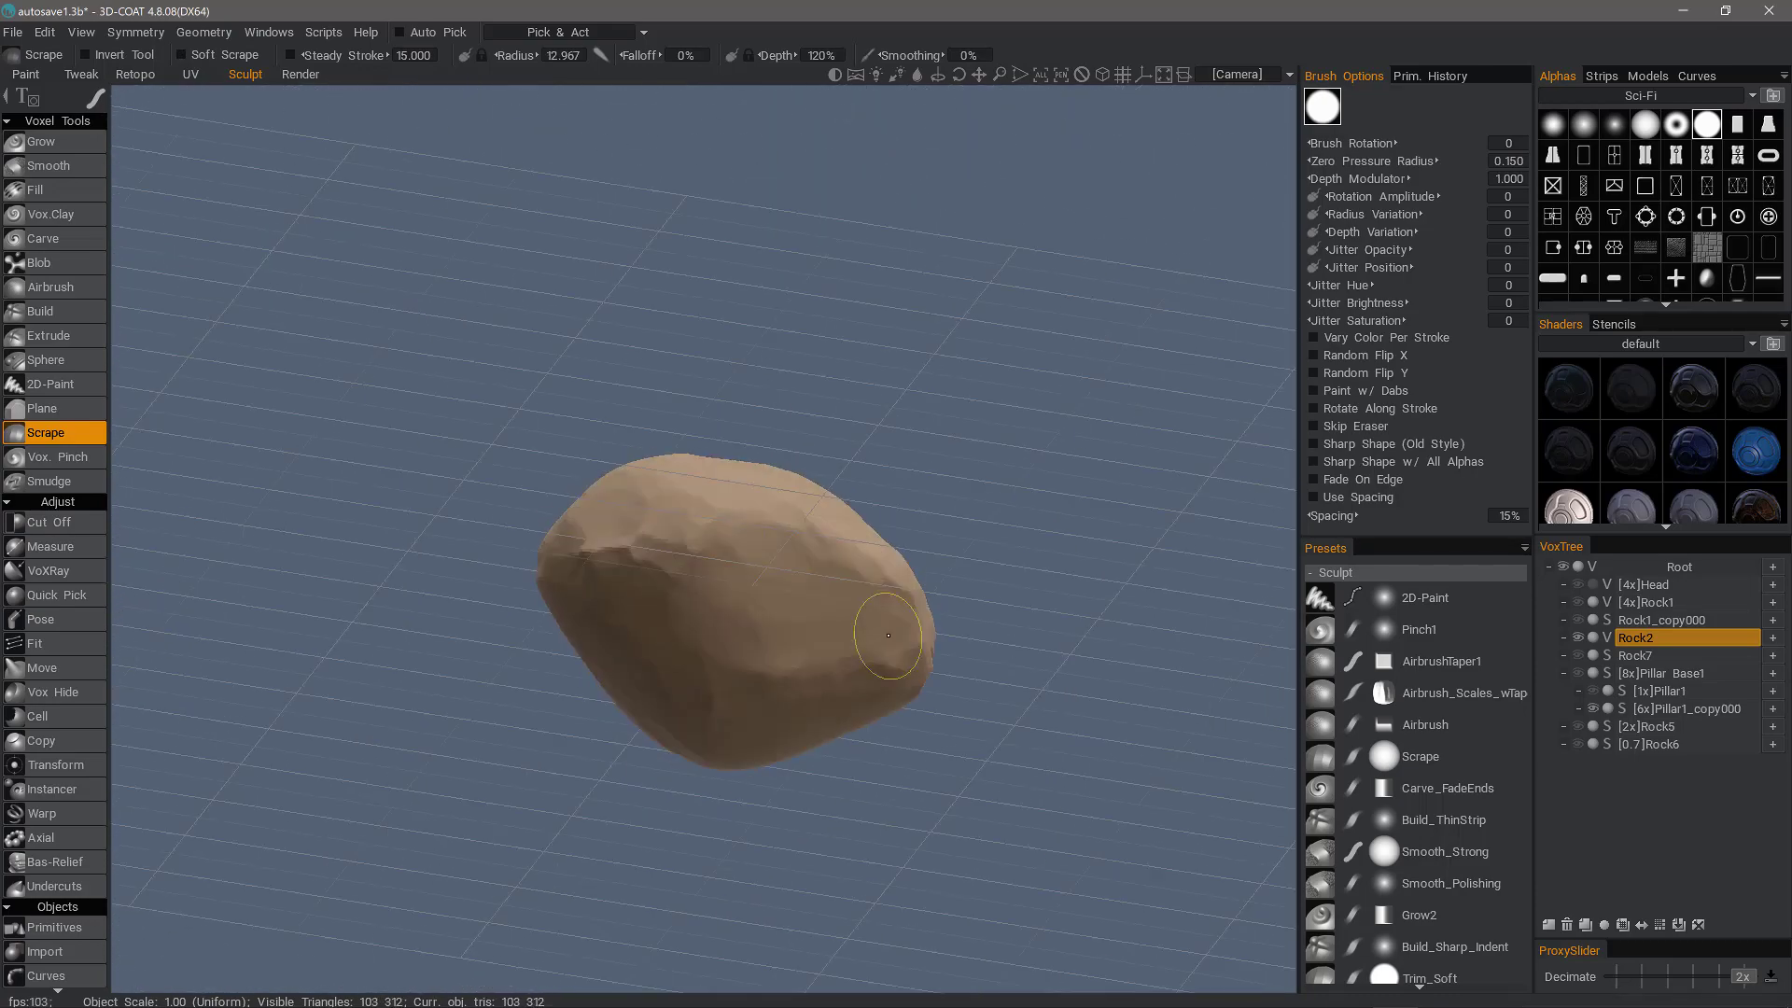